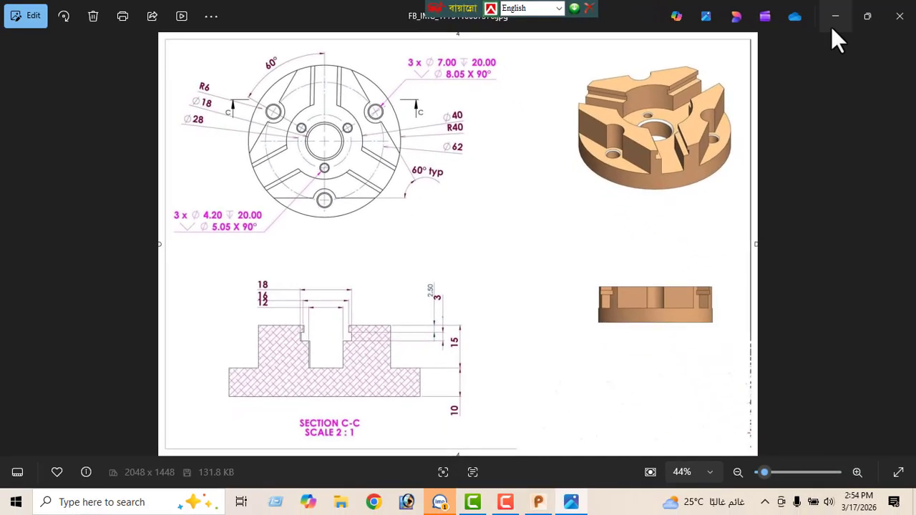
Switch from the reference drawing to PowerShape and create a workplane near the centre of the empty view
left_click(834, 16)
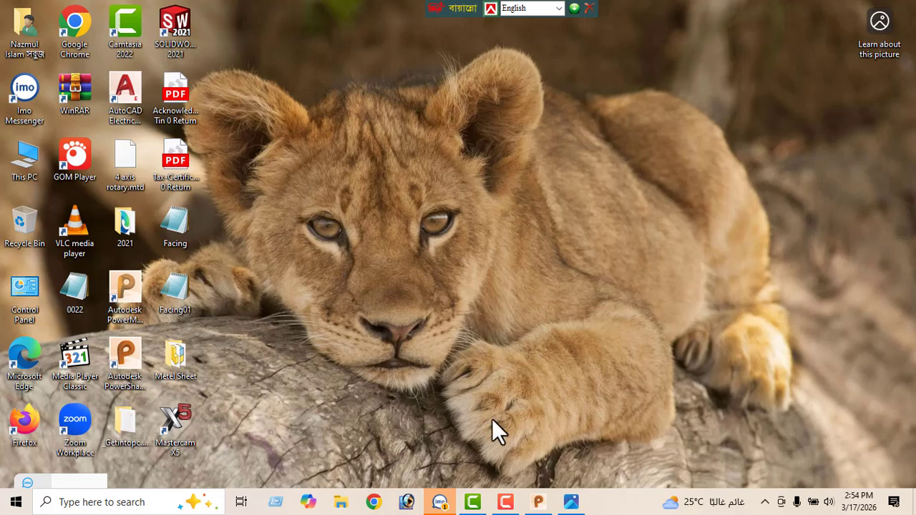
left_click(538, 503)
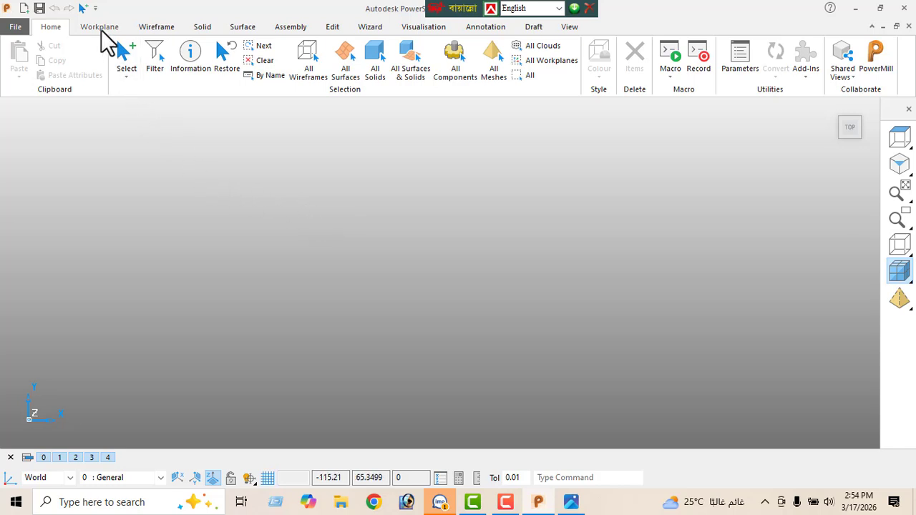
left_click(100, 27)
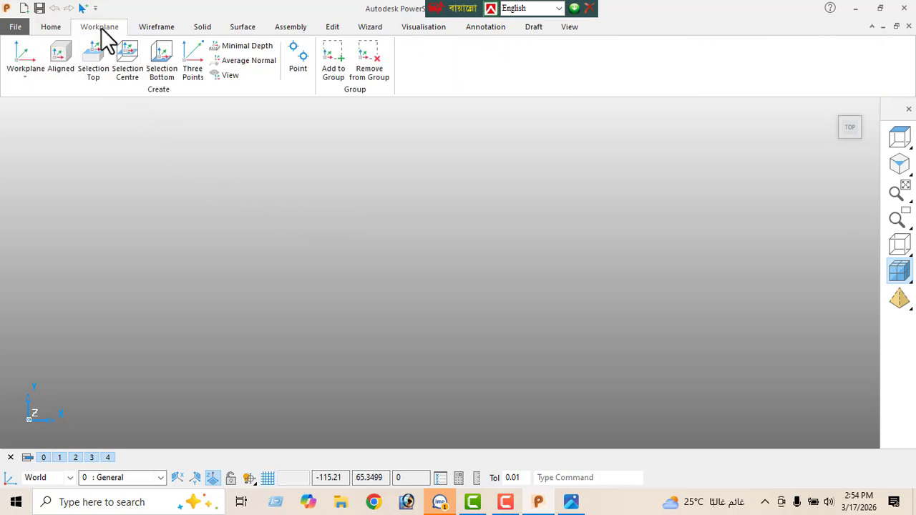
left_click(21, 72)
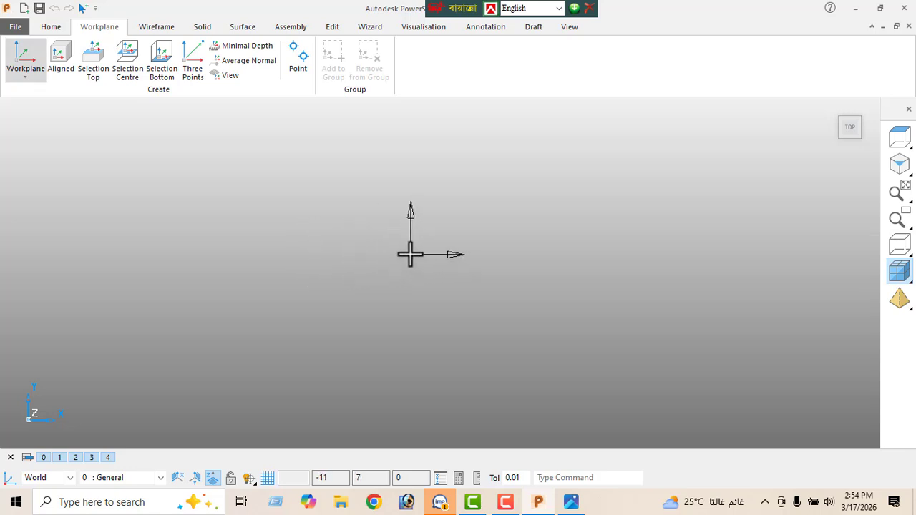
left_click(407, 258)
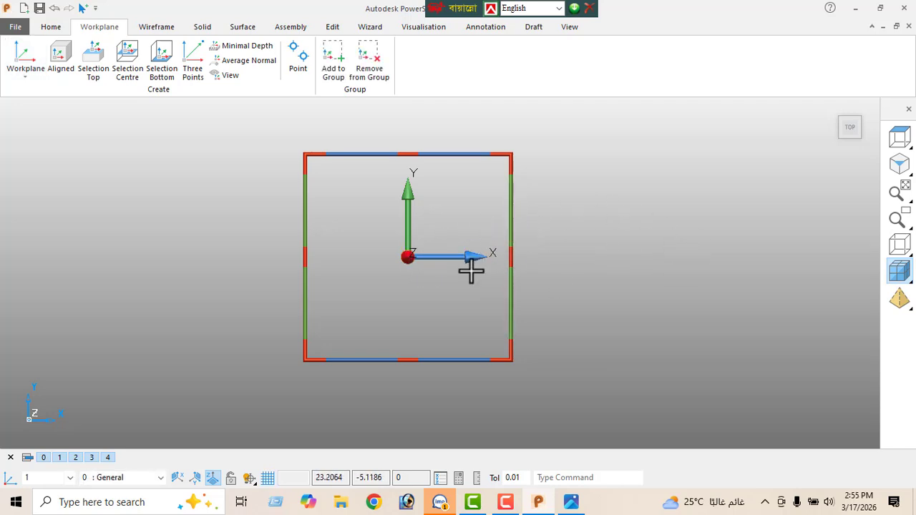
Create a full-circle arc centred on the workplane origin by entering 0 for its centre
left_click(161, 30)
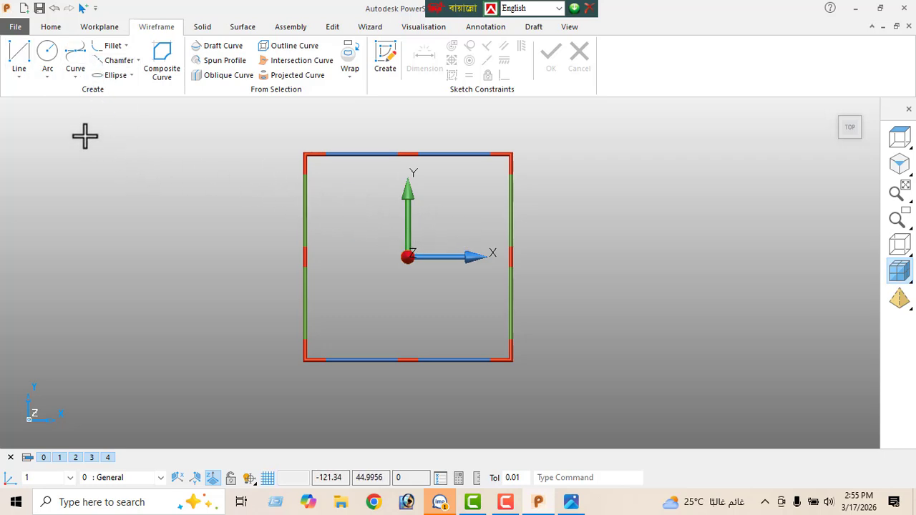
left_click(47, 56)
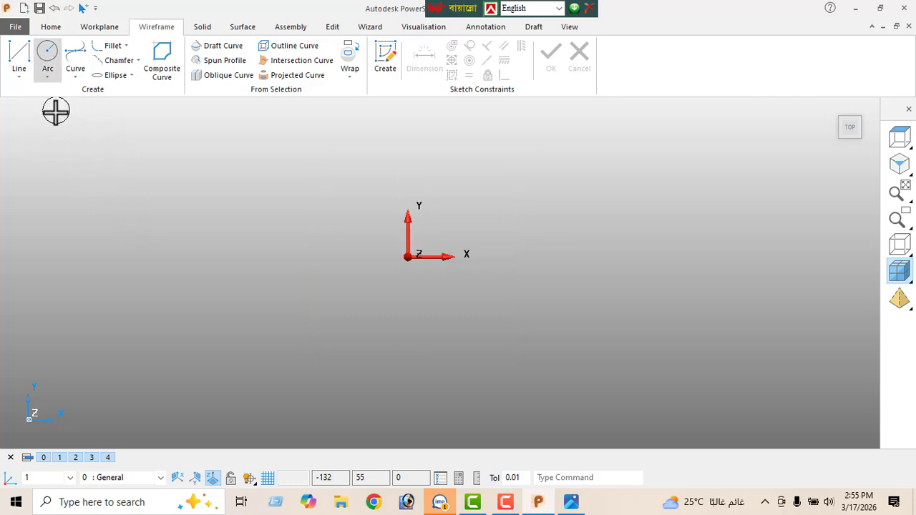
left_click(47, 79)
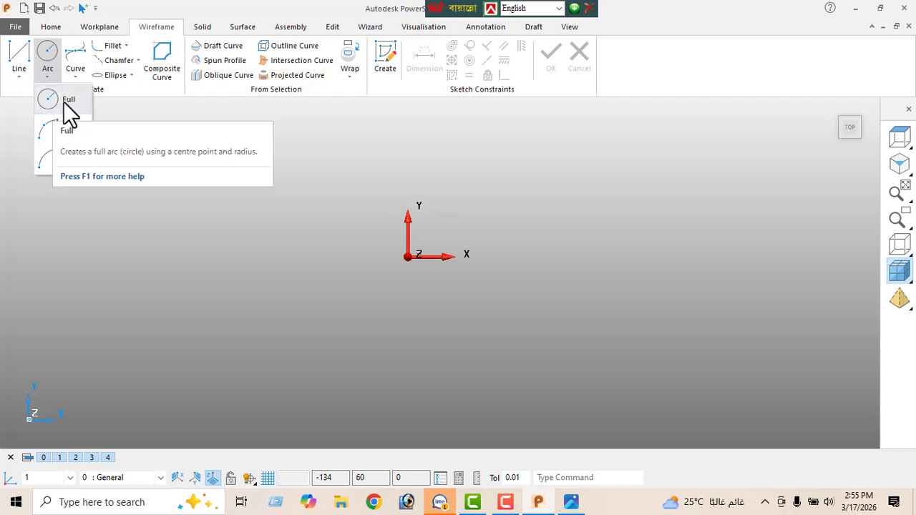
left_click(46, 56)
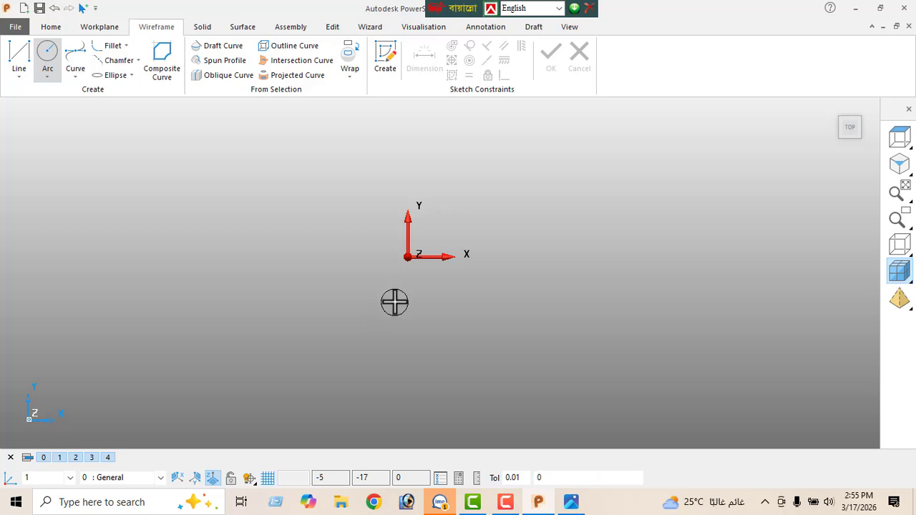
key("Return")
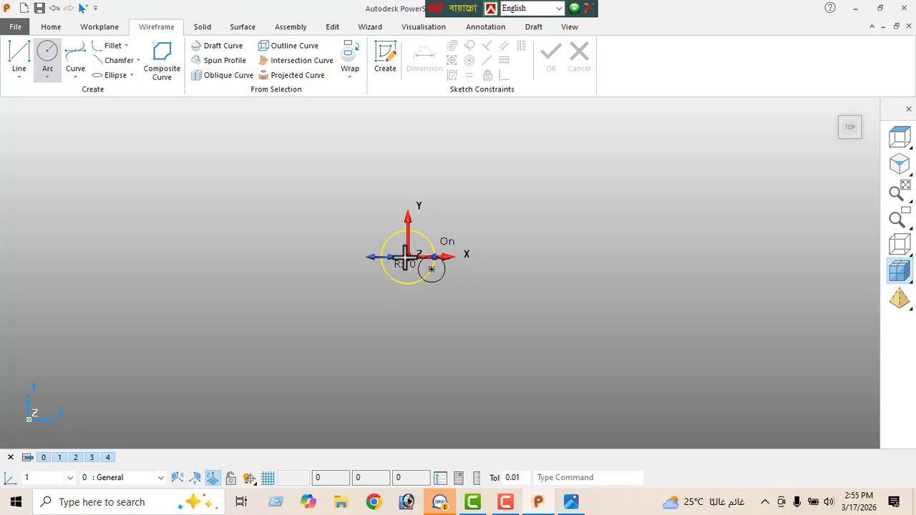
right_click(237, 190)
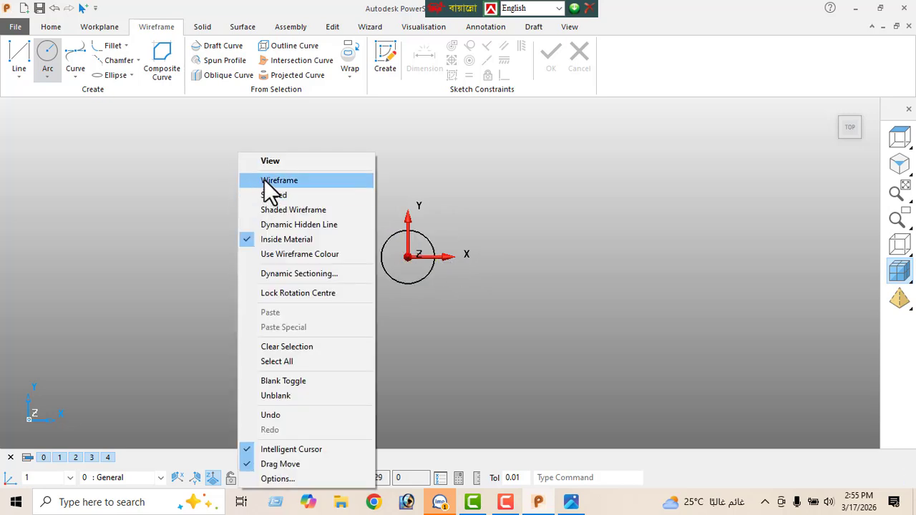
key("Escape")
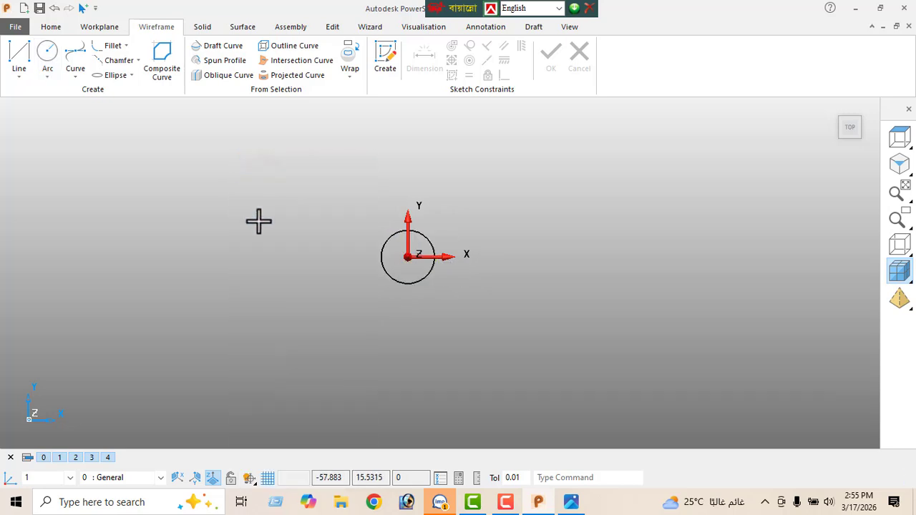
Set the circle's radius to 40 and switch its size definition from radius to diameter
double_click(391, 274)
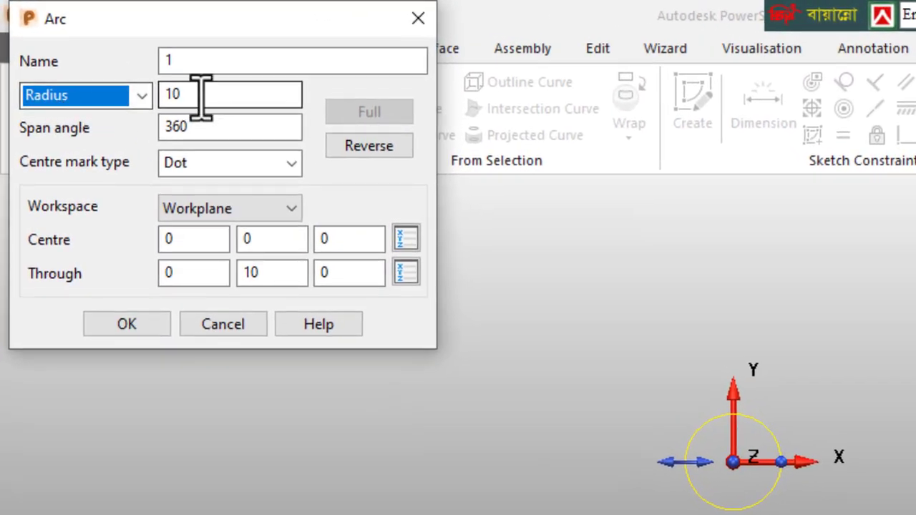
key("Tab")
type("40")
key("Return")
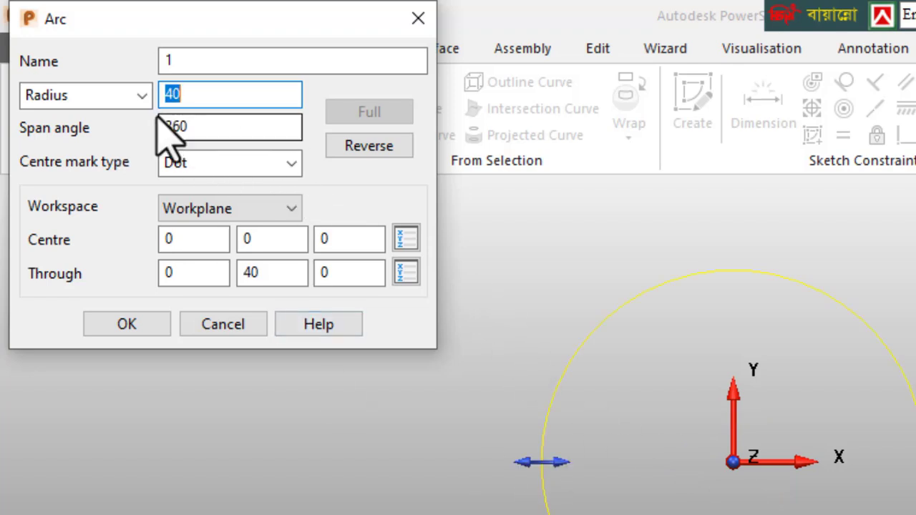
left_click(179, 93)
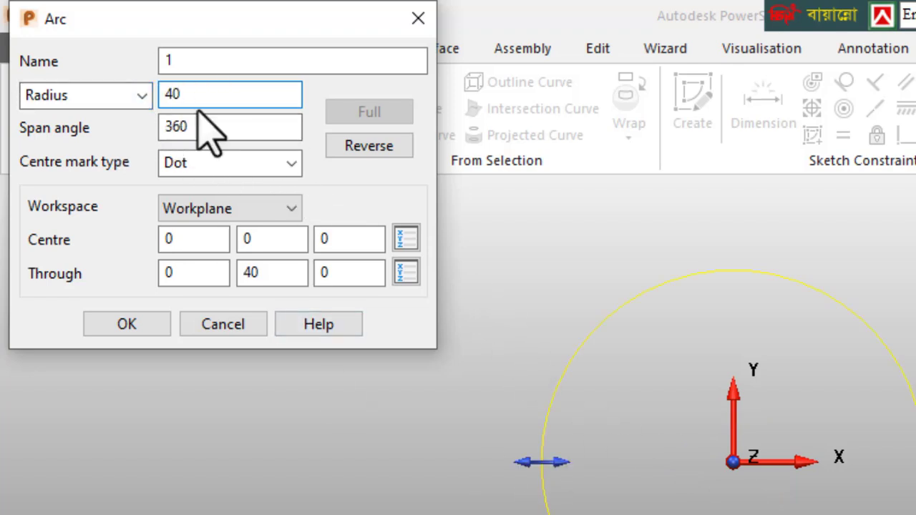
left_click(143, 96)
left_click(112, 140)
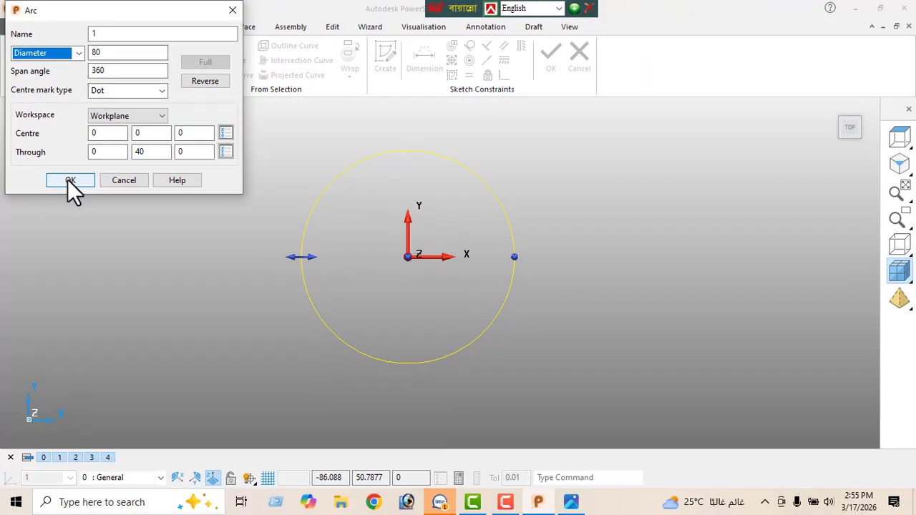
left_click(69, 180)
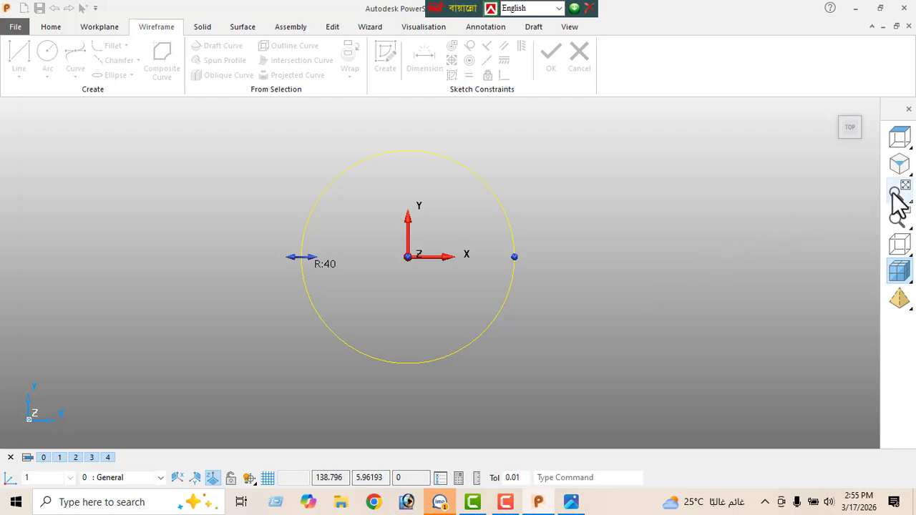
Extrude the outer circle into a solid disc with a Direction 1 length of -25
left_click(898, 166)
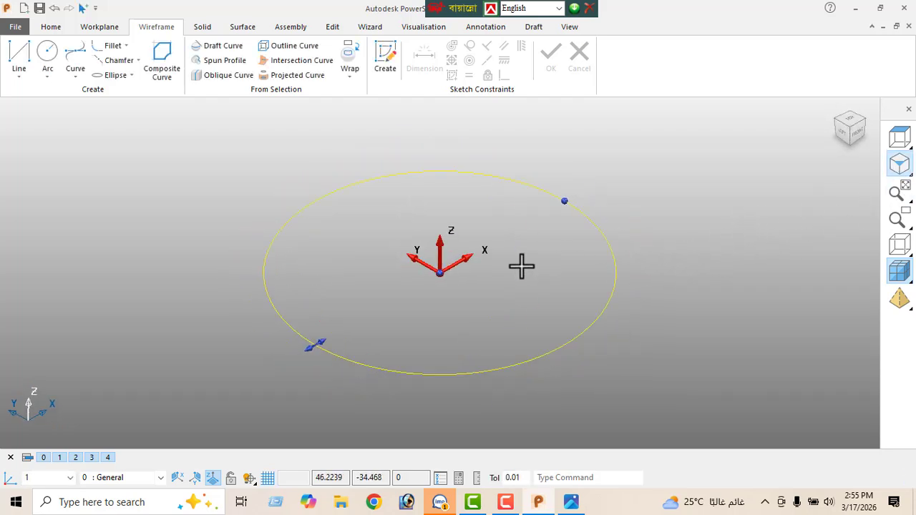
left_click(571, 503)
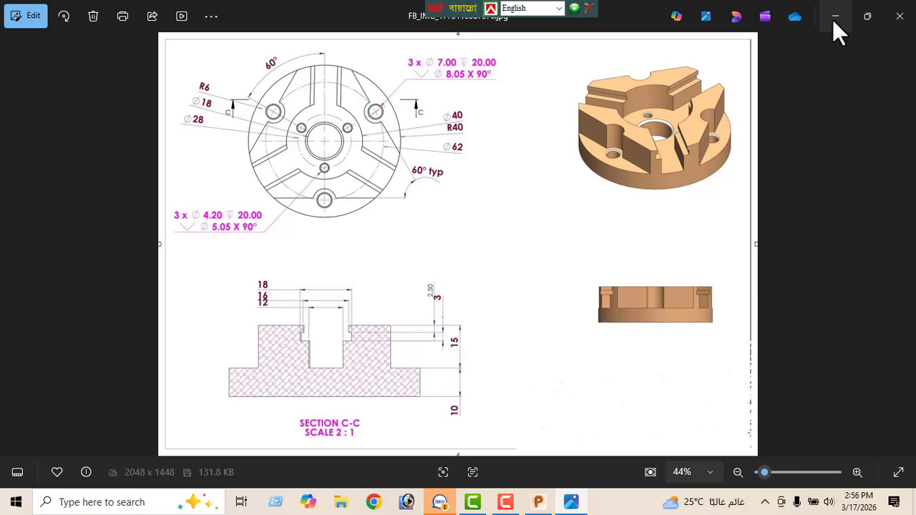
left_click(834, 18)
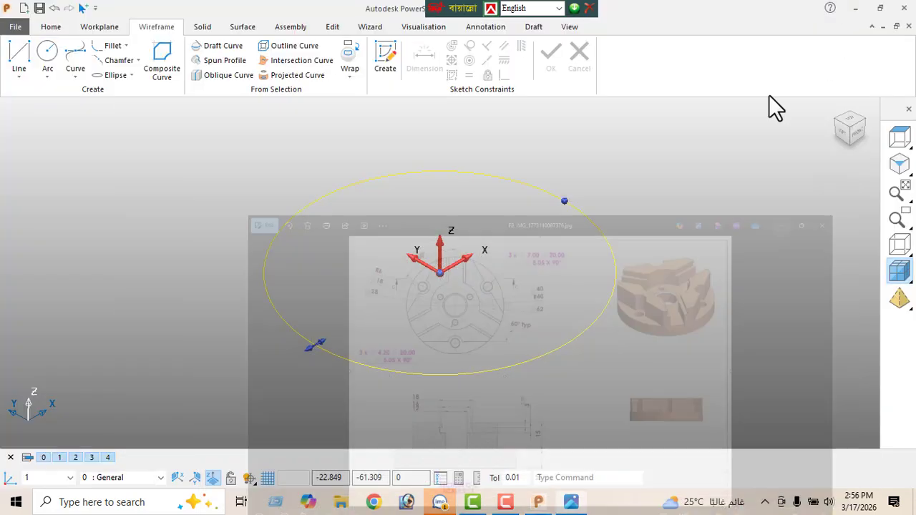
left_click(201, 27)
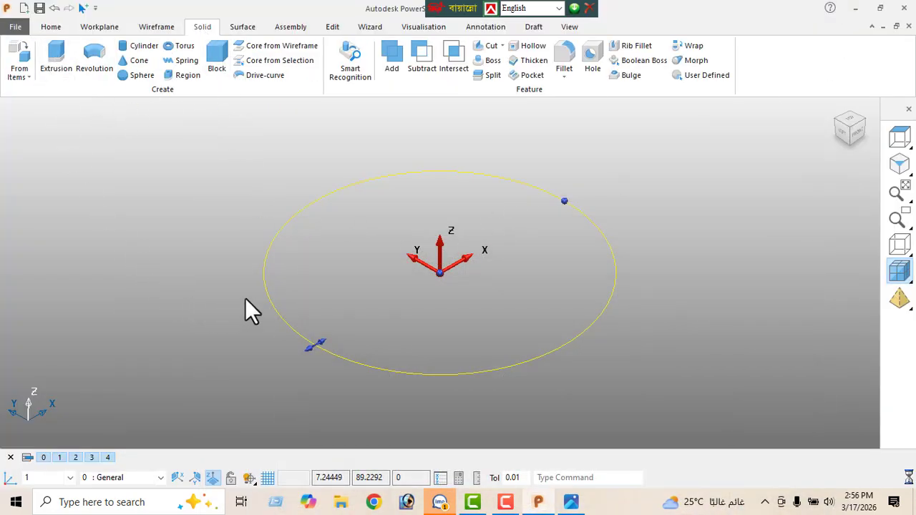
left_click(898, 170)
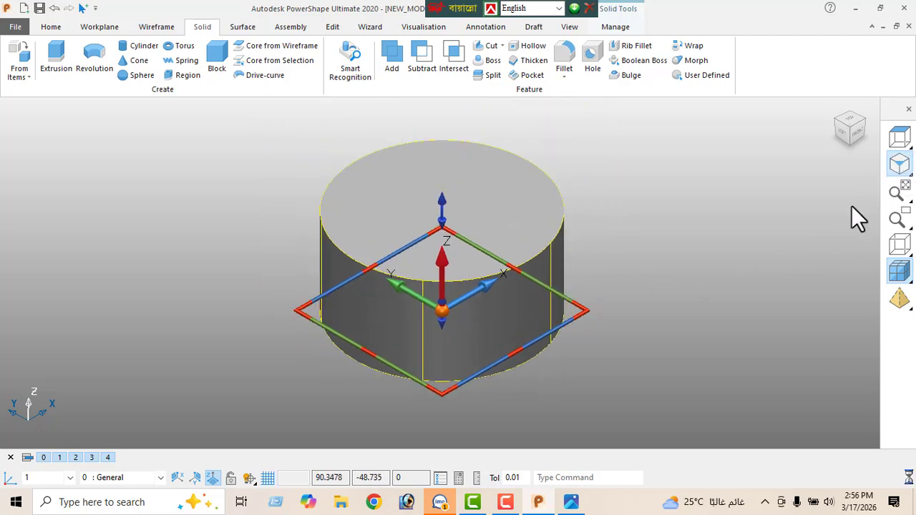
double_click(401, 310)
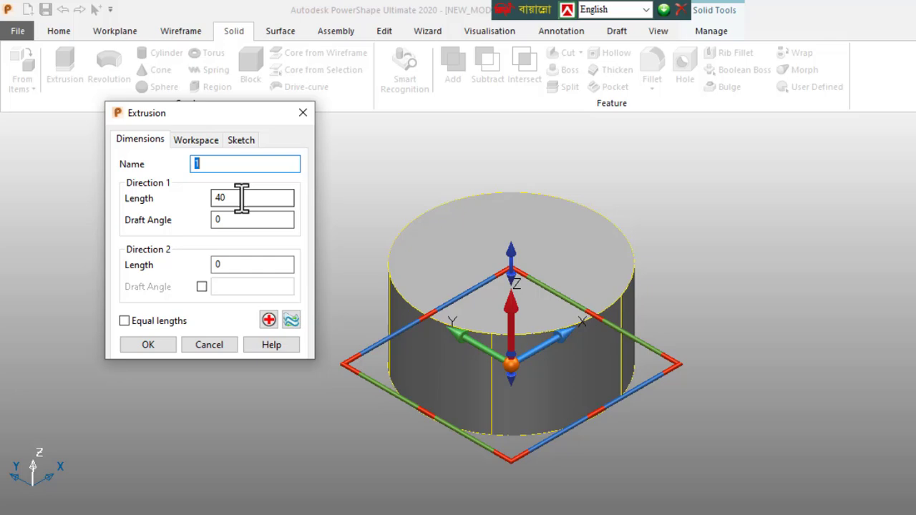
left_click_drag(208, 172, 152, 195)
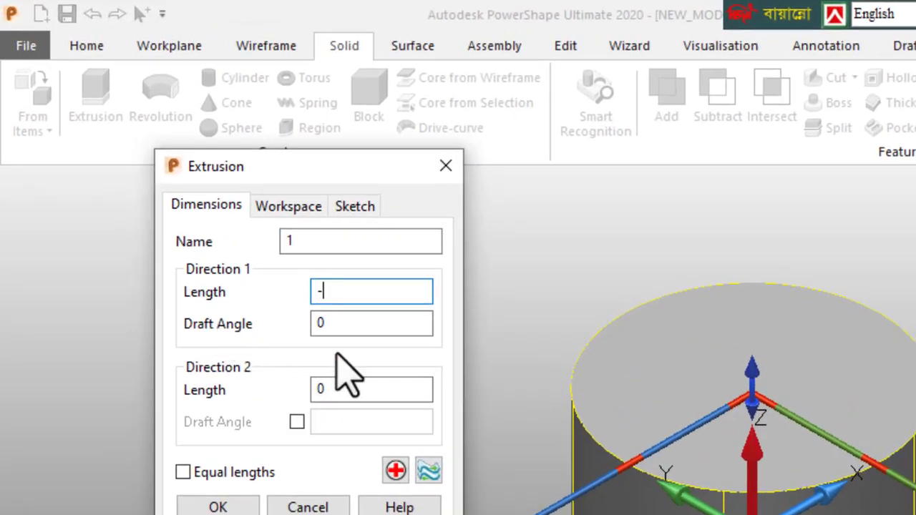
type("-25")
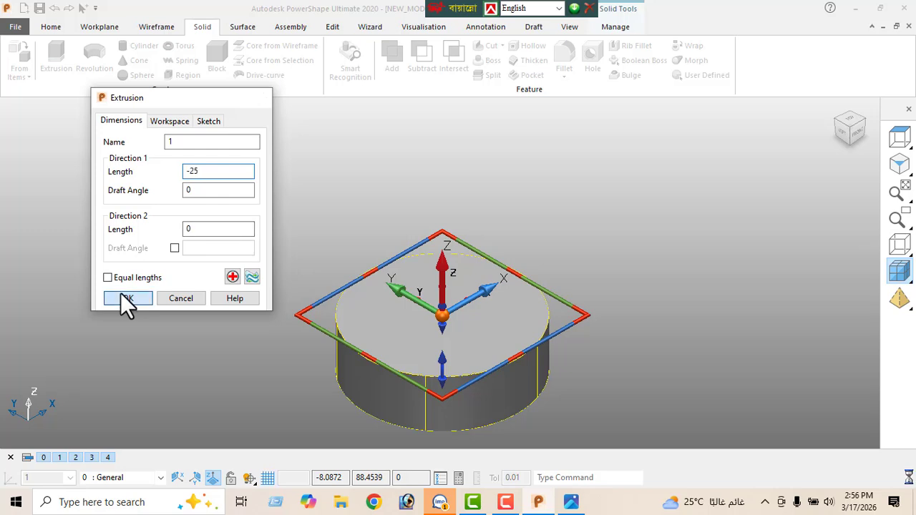
left_click(124, 296)
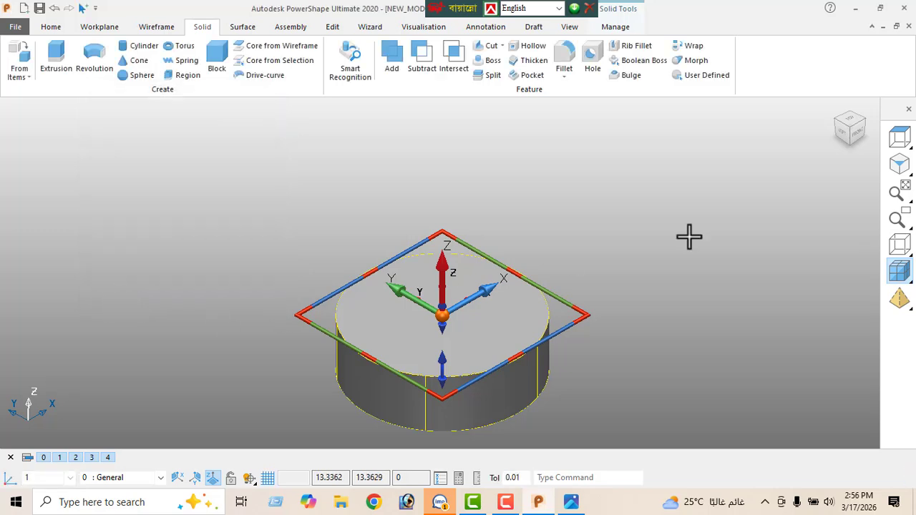
Check the reference drawing, then create a second full circle centred on the workplane origin over the disc
left_click(899, 164)
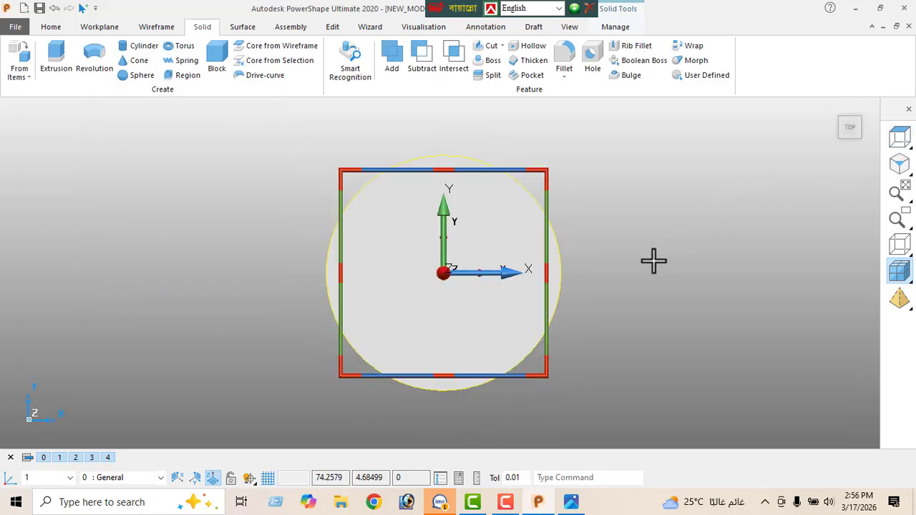
left_click(570, 503)
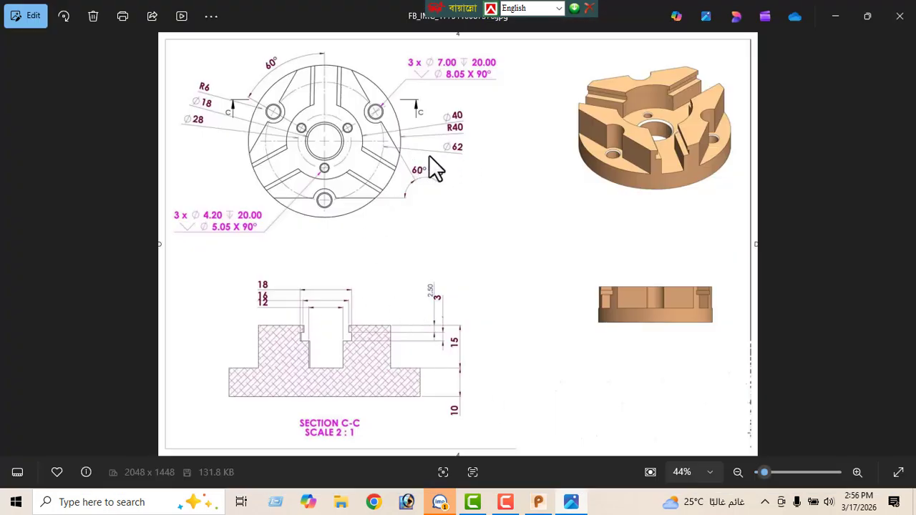
left_click(830, 21)
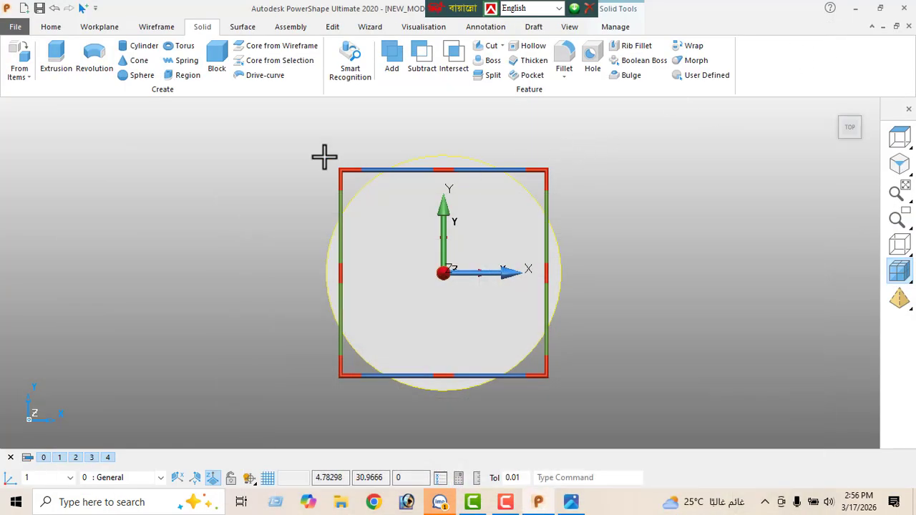
left_click(156, 28)
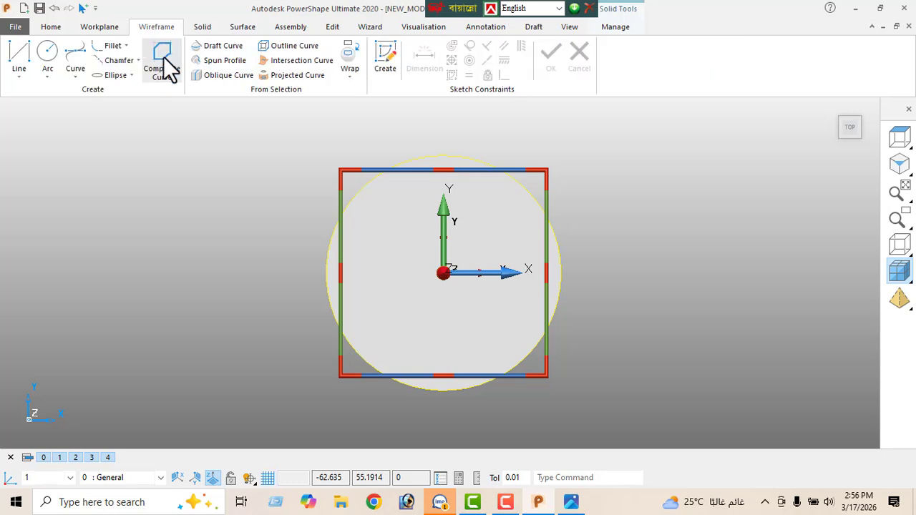
left_click(47, 59)
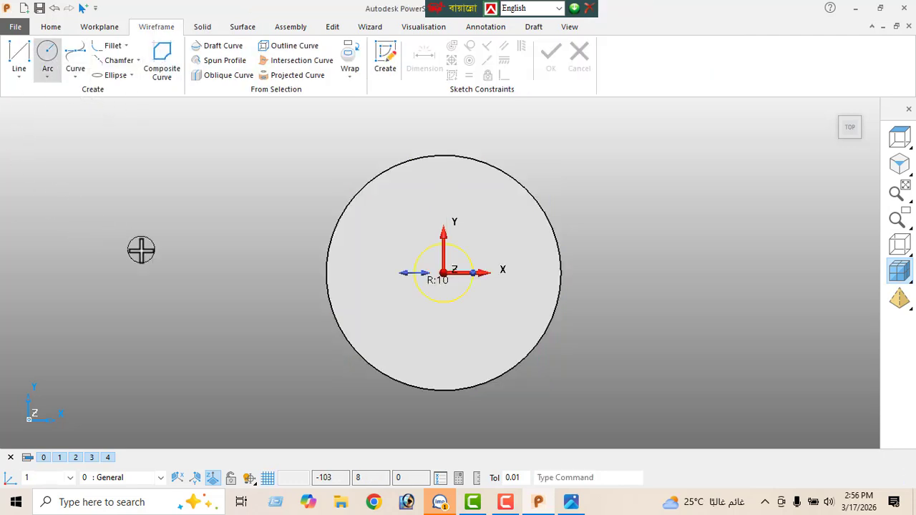
right_click(163, 194)
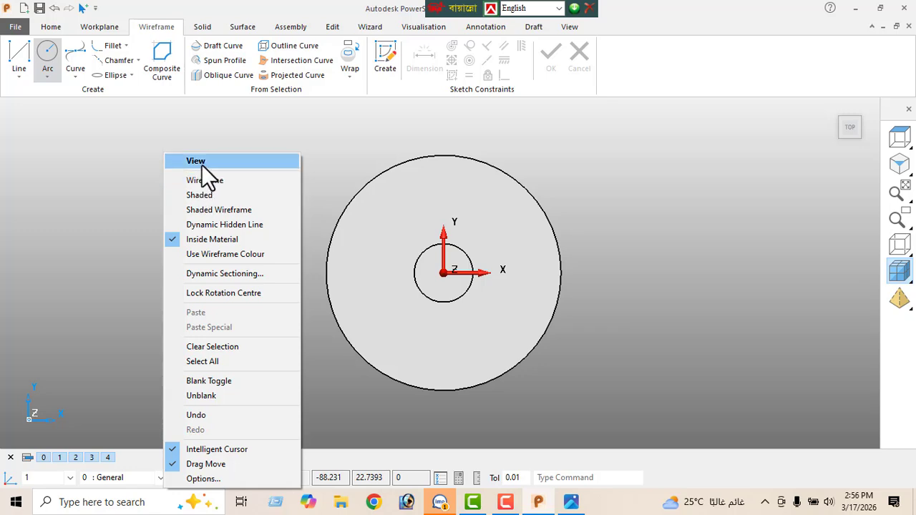
left_click(201, 164)
Define the second circle by diameter instead of radius and set its diameter to 62
left_click(436, 301)
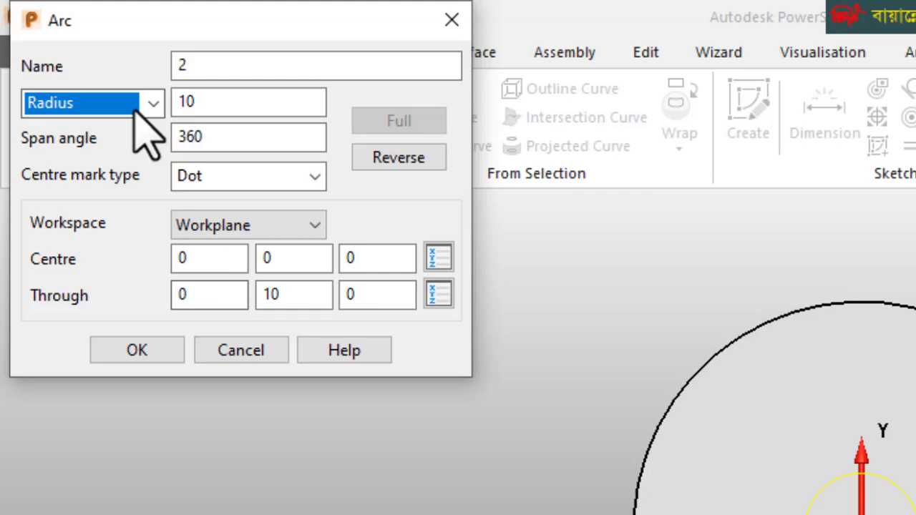
left_click(79, 54)
left_click(137, 150)
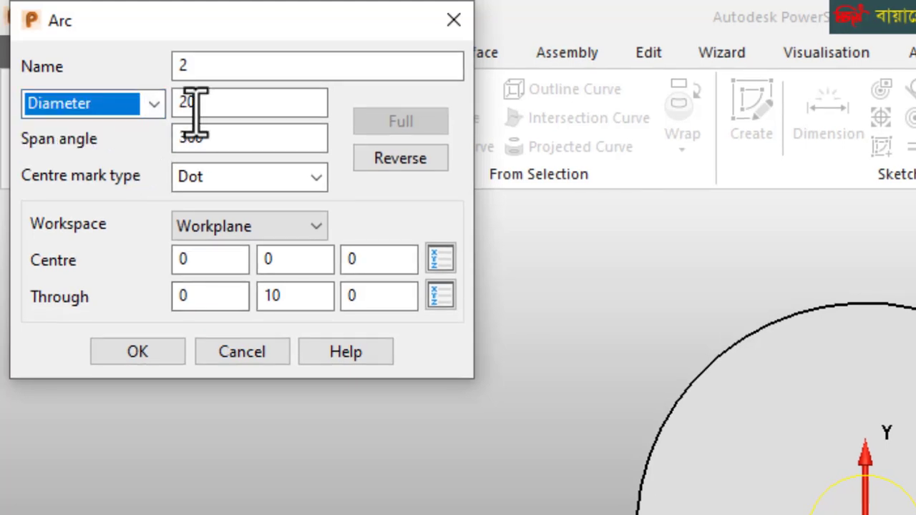
key("Tab")
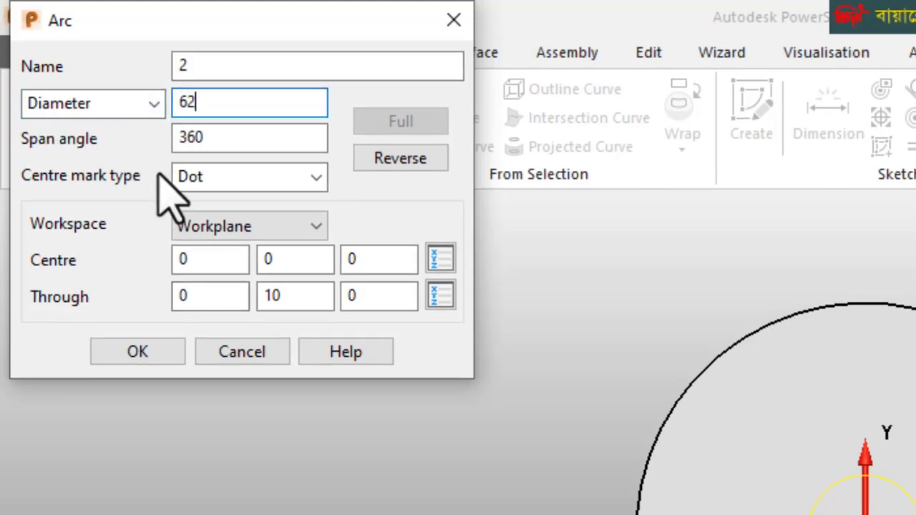
key("Return")
left_click(137, 352)
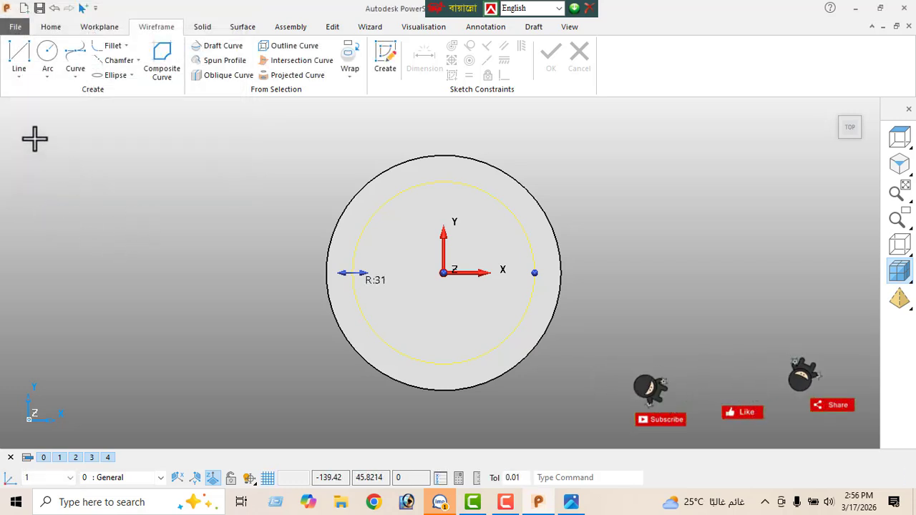
Draw a single horizontal line about 46 mm long in +X from the lowest point of the 62 mm circle, tangent to it
left_click(16, 79)
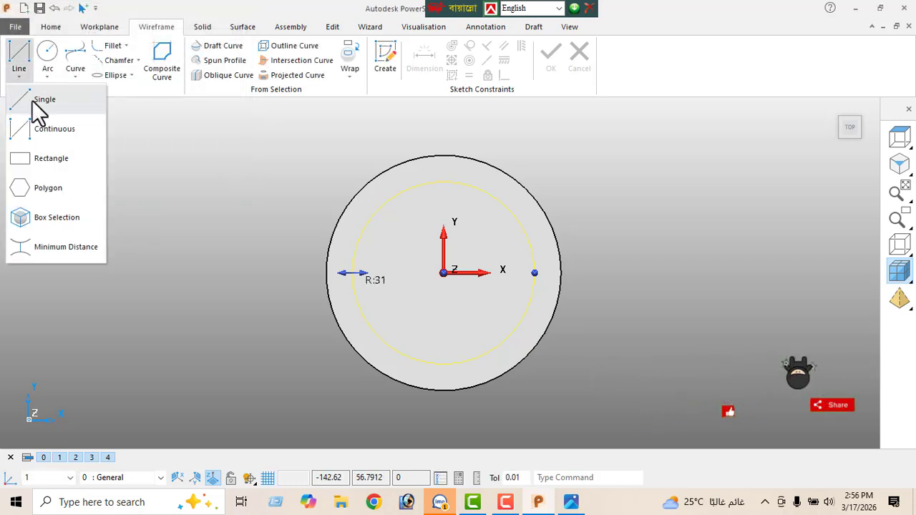
left_click(33, 100)
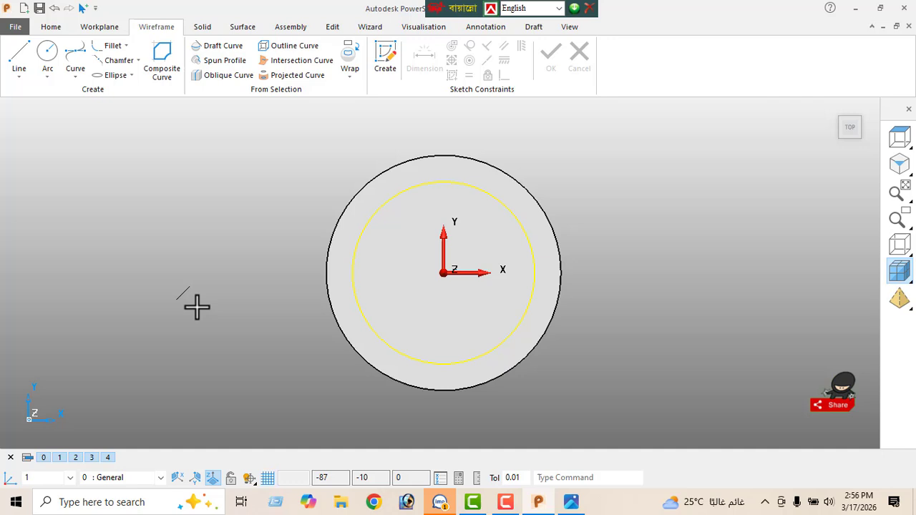
left_click(441, 365)
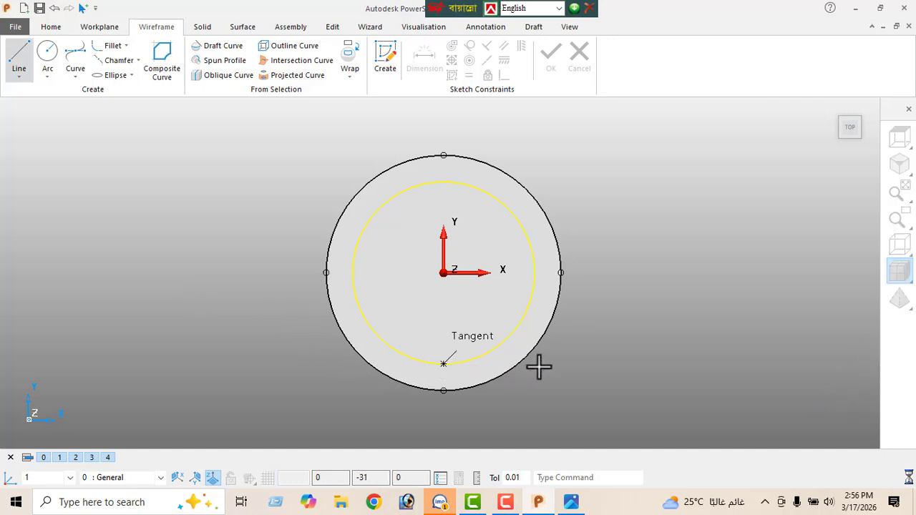
left_click(580, 364)
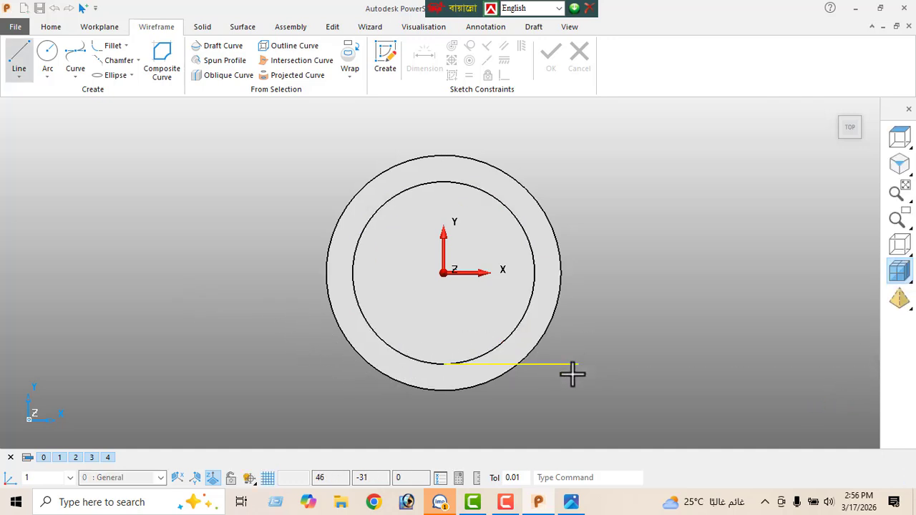
right_click(224, 229)
left_click(265, 162)
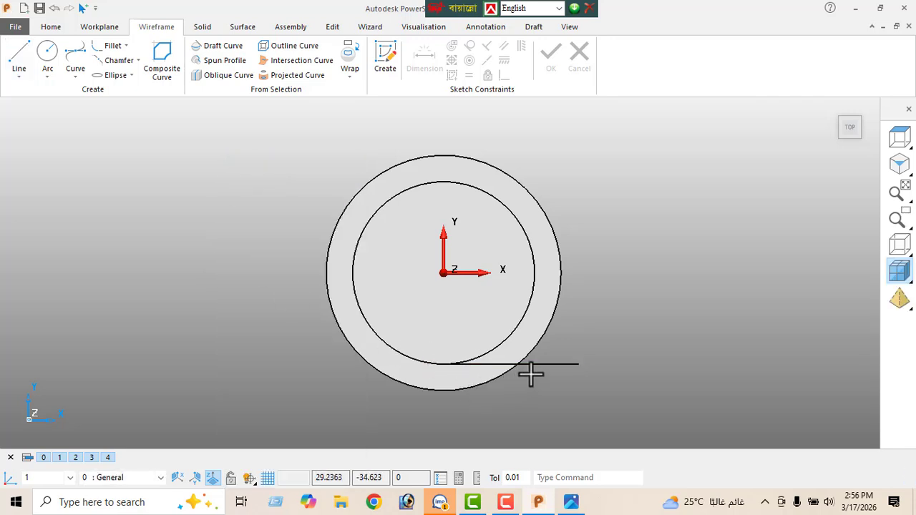
Reverse the tangent line's direction and set its length to 46*2, extending it across both sides of the Y axis
double_click(553, 365)
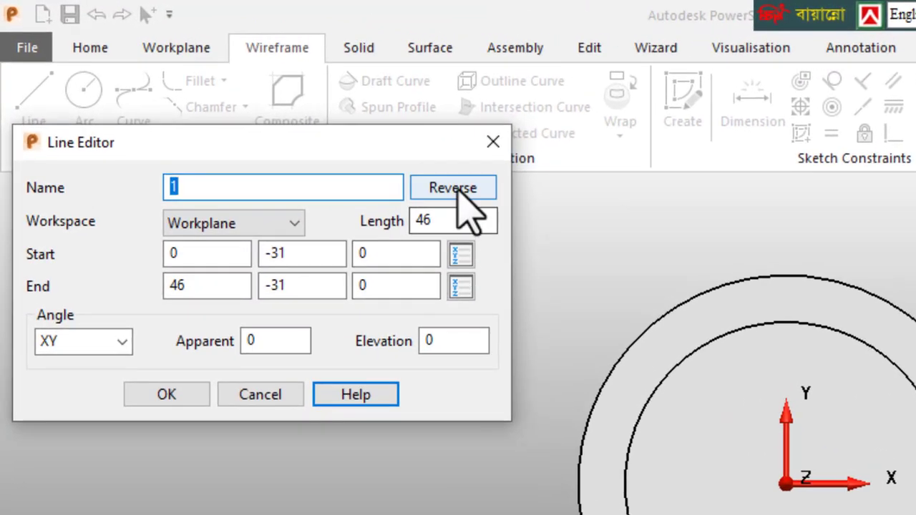
left_click(452, 188)
left_click(453, 224)
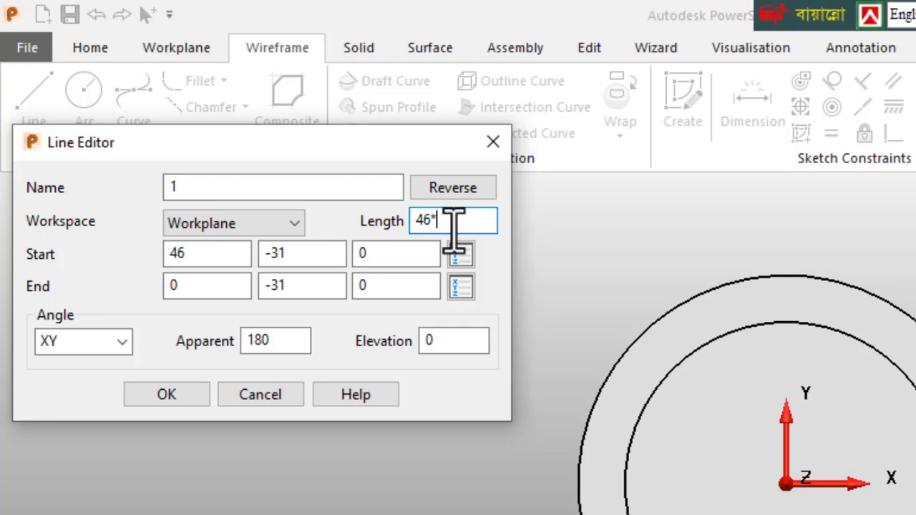
type("2")
key("Return")
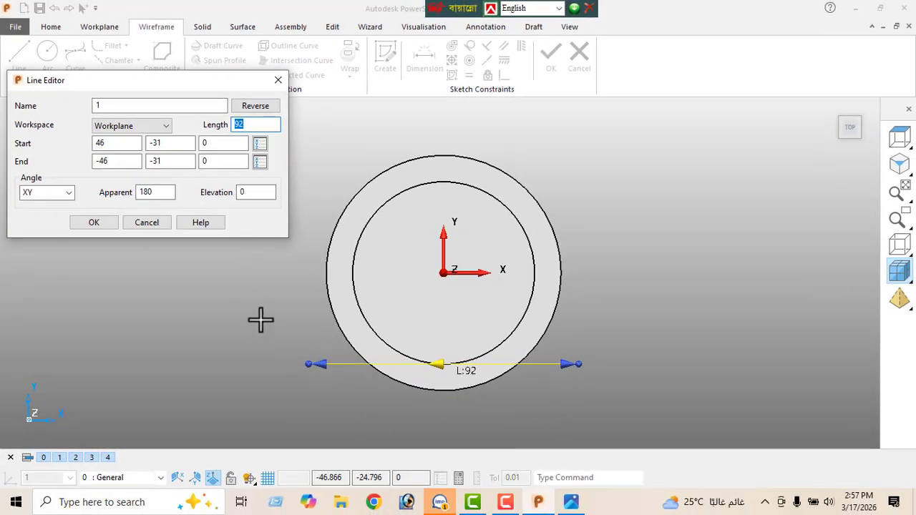
left_click(104, 223)
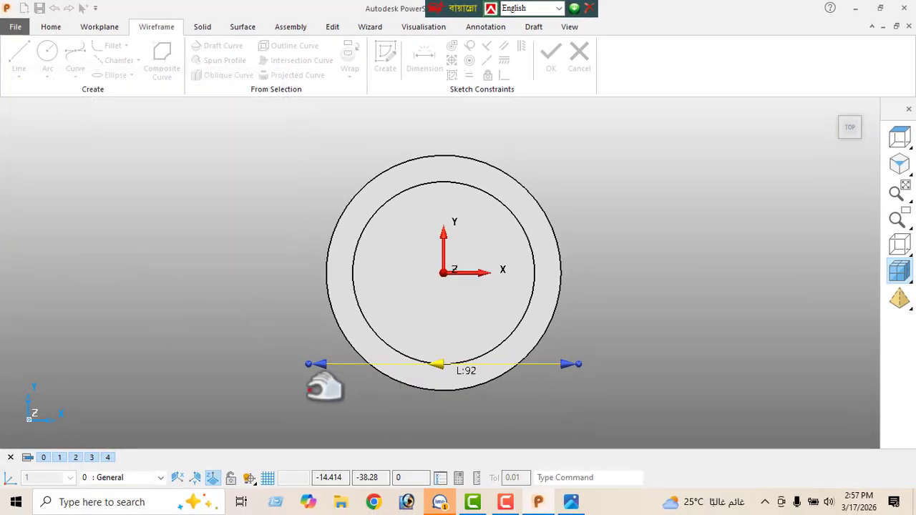
left_click(900, 166)
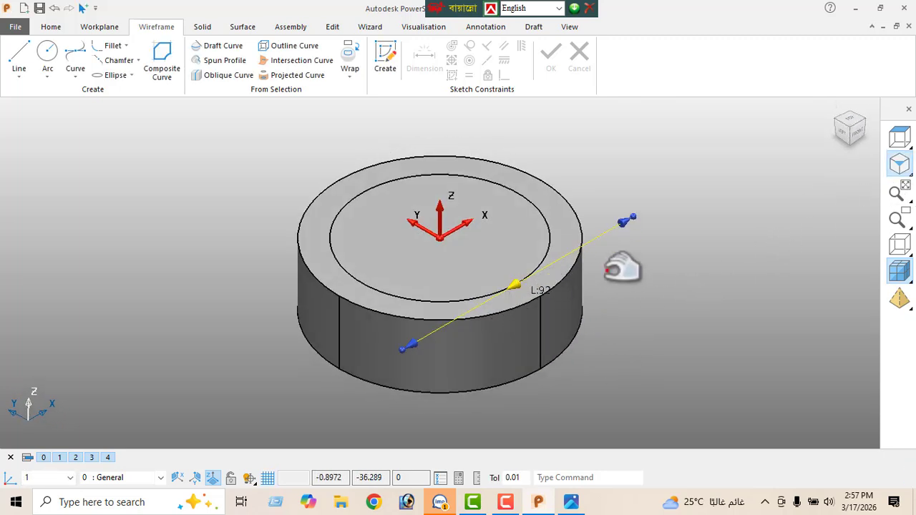
left_click(165, 71)
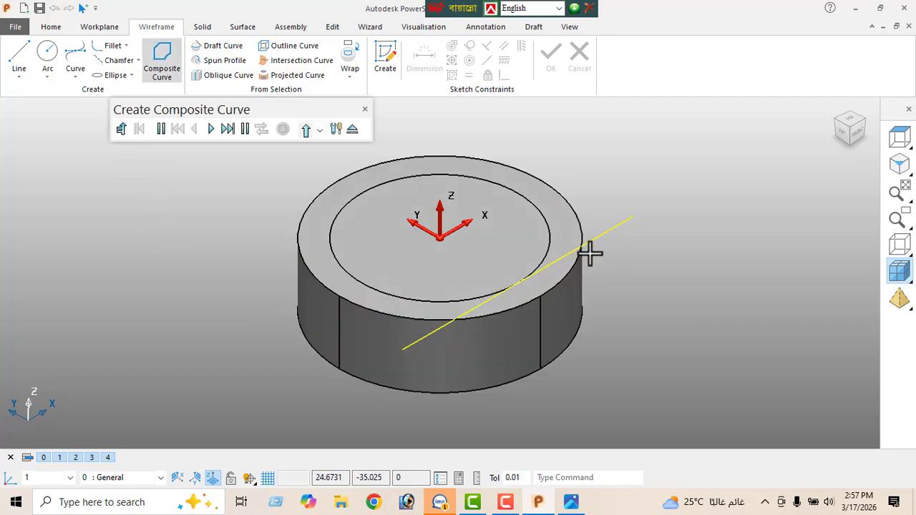
left_click(571, 279)
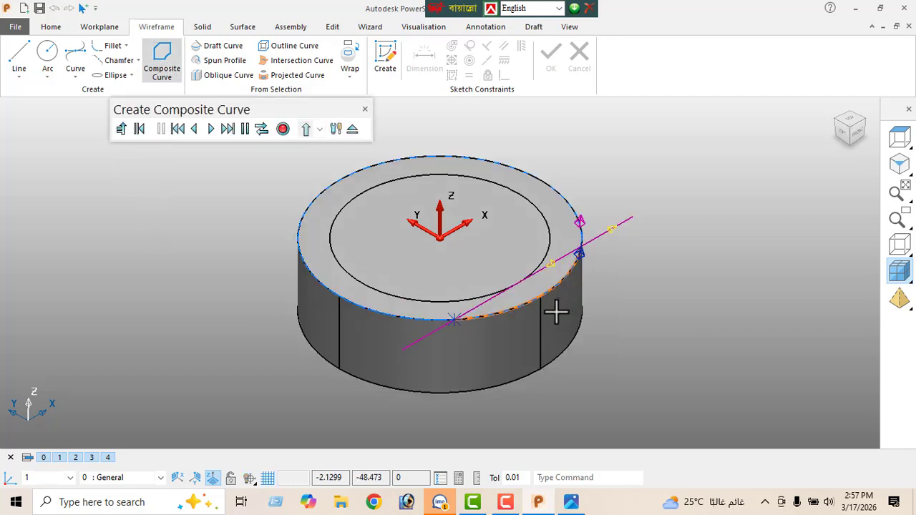
left_click(551, 263)
left_click(491, 302)
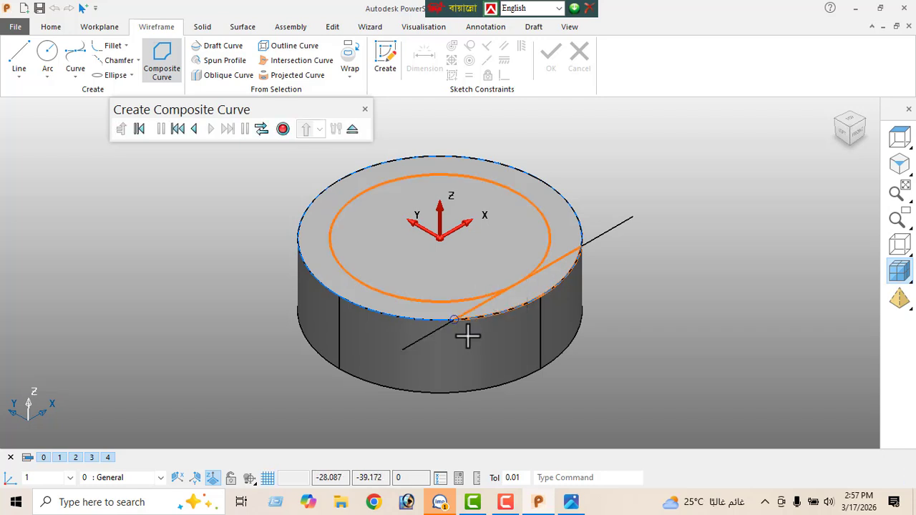
left_click(192, 131)
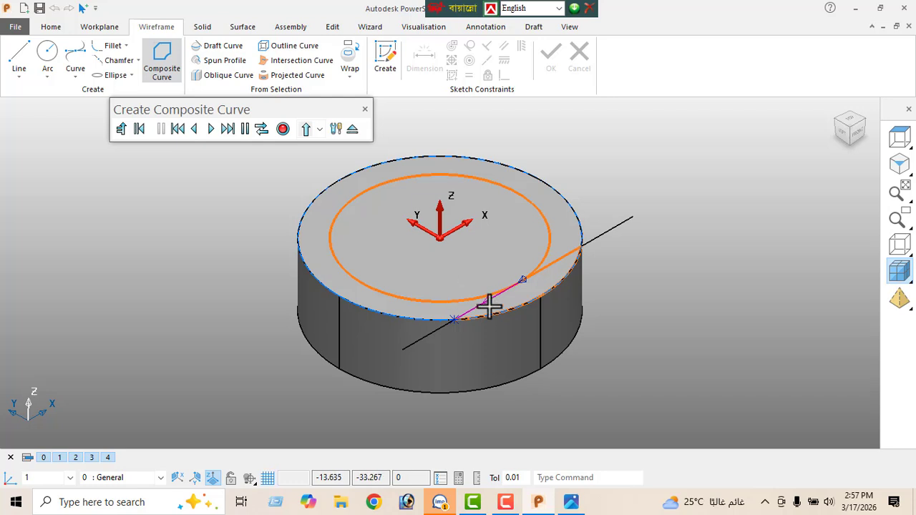
scroll(489, 306, "up", 2)
left_click(195, 129)
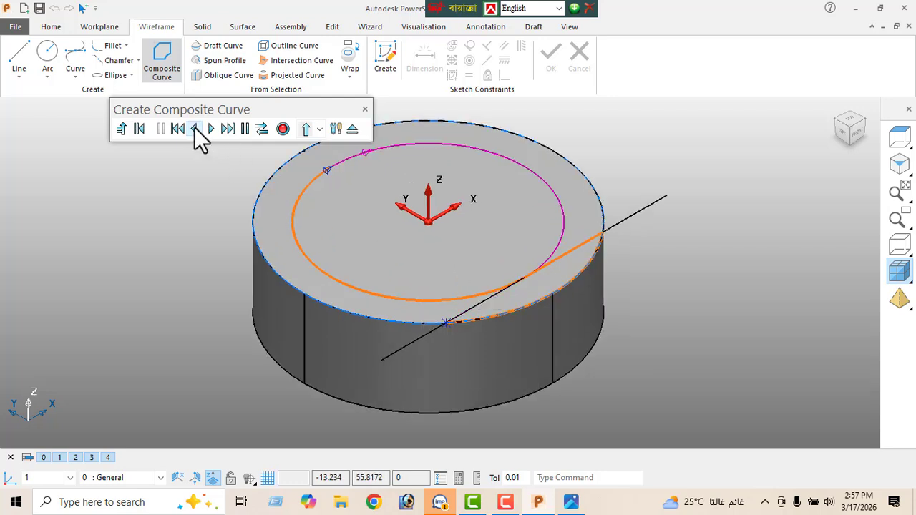
left_click(194, 130)
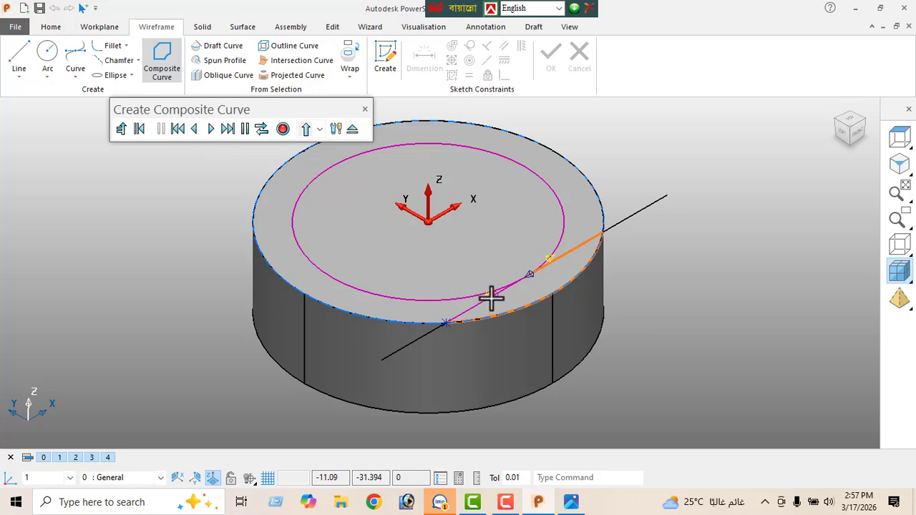
scroll(491, 297, "up", 2)
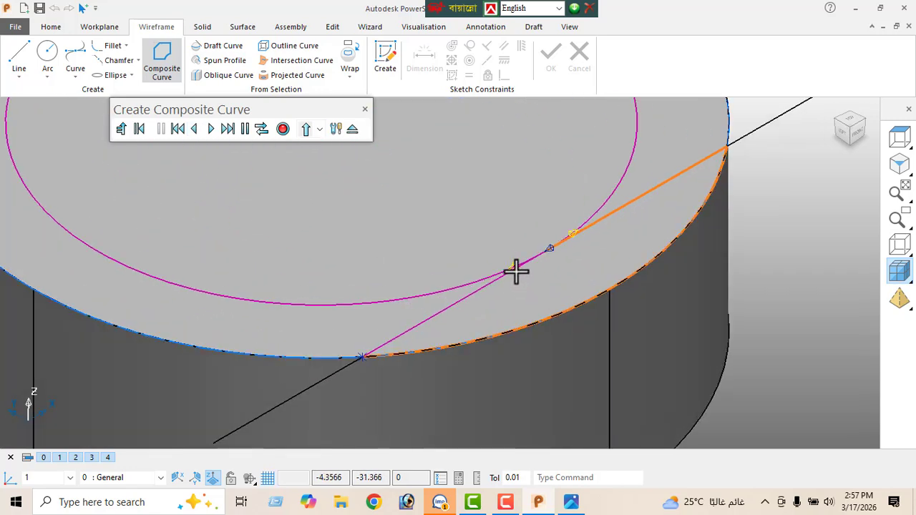
left_click(515, 271)
scroll(515, 278, "down", 3)
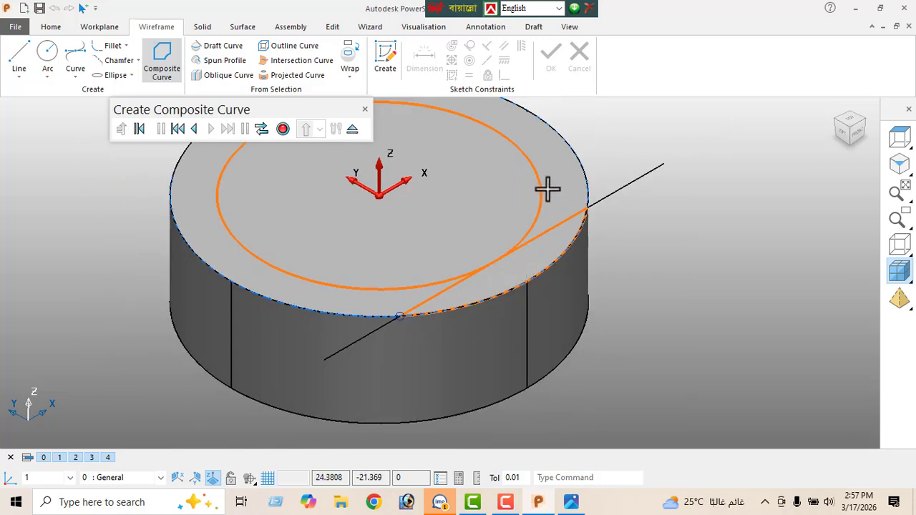
left_click(365, 109)
right_click(93, 155)
left_click(127, 162)
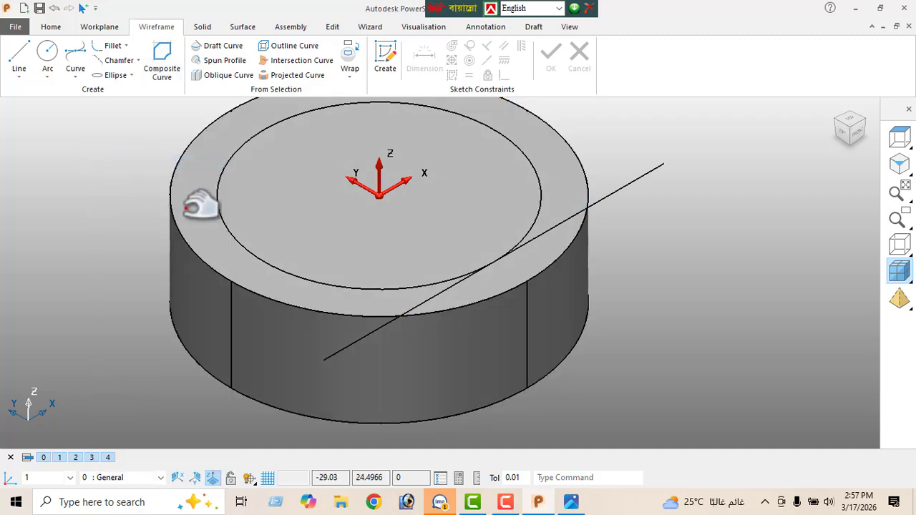
Delete the 62 mm circle and create a closed composite curve around the segment between the line and the disc's top edge
left_click(222, 236)
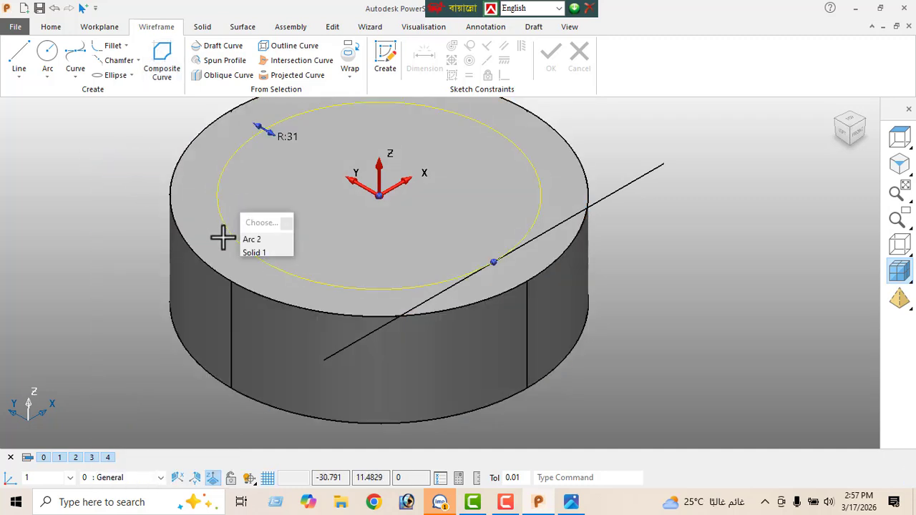
key("Delete")
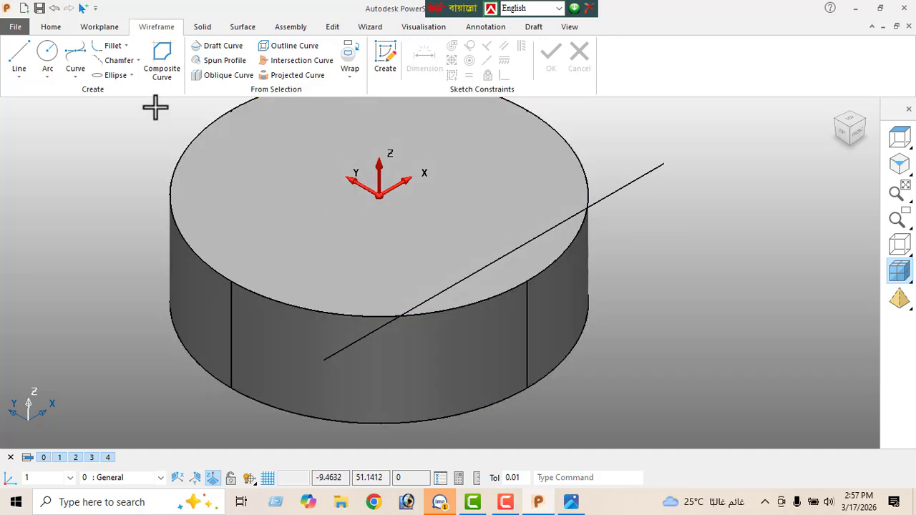
left_click(162, 64)
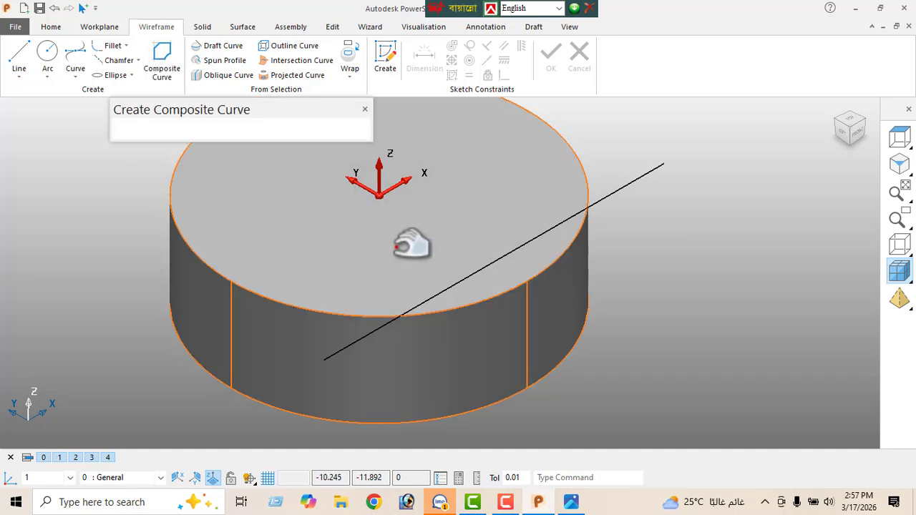
left_click(476, 266)
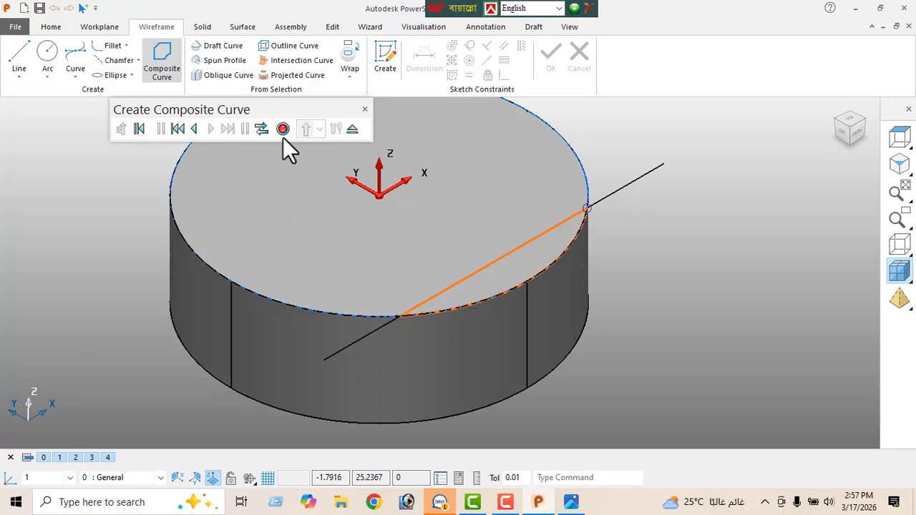
left_click(350, 129)
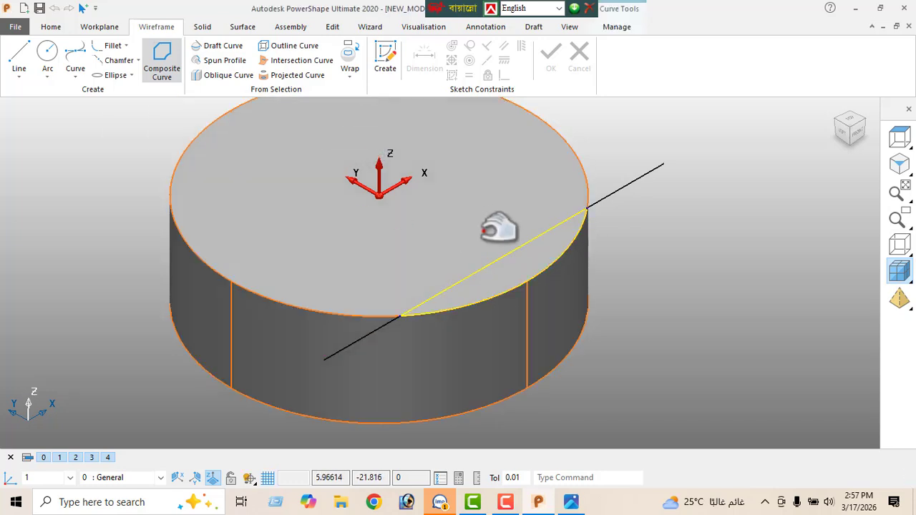
left_click(898, 164)
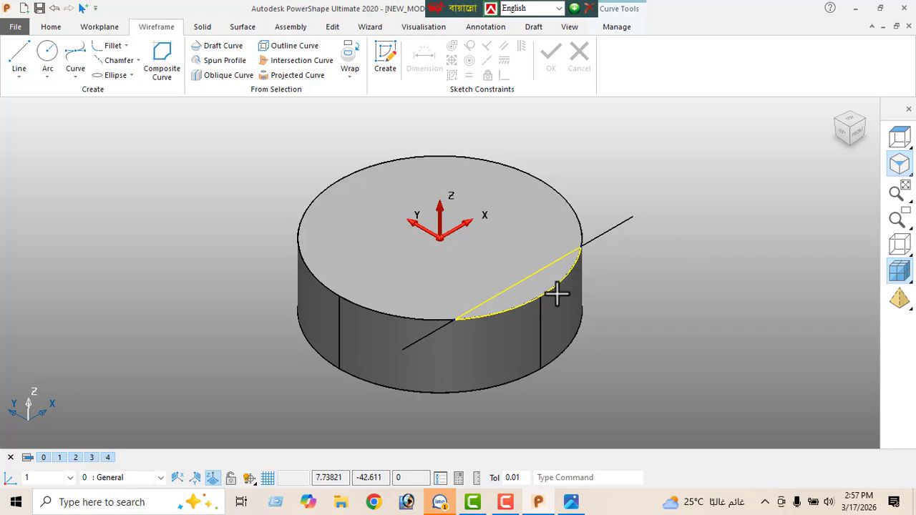
Cut the disc with the composite curve as a blind solid cut, depth 15 and angle 0
left_click(206, 28)
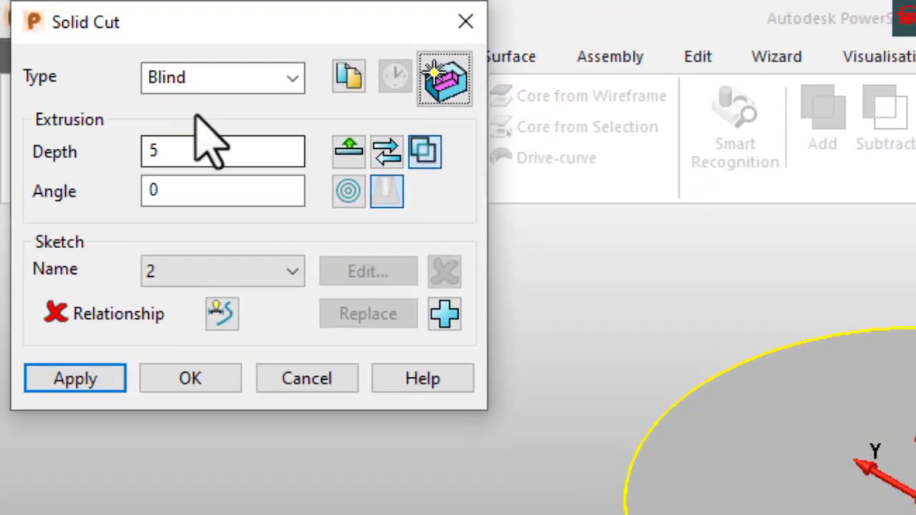
left_click_drag(188, 158, 91, 188)
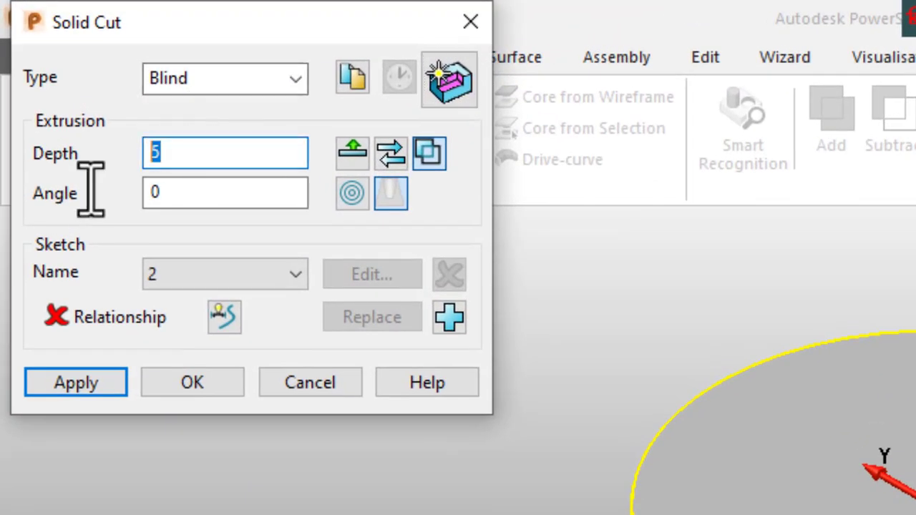
type("15")
key("Return")
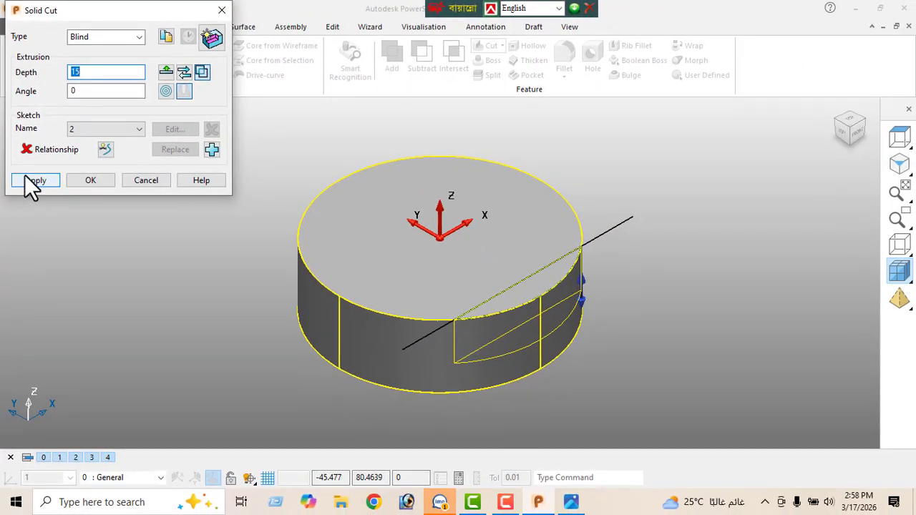
left_click(33, 180)
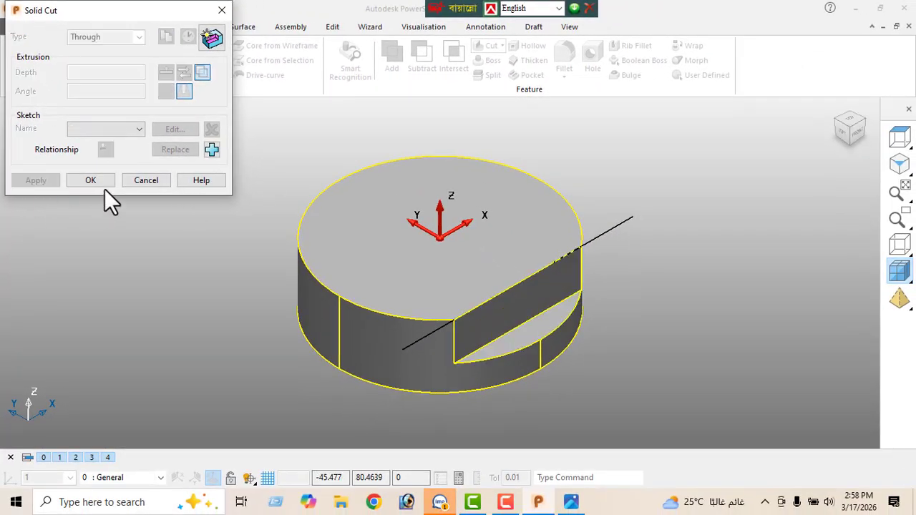
left_click(144, 180)
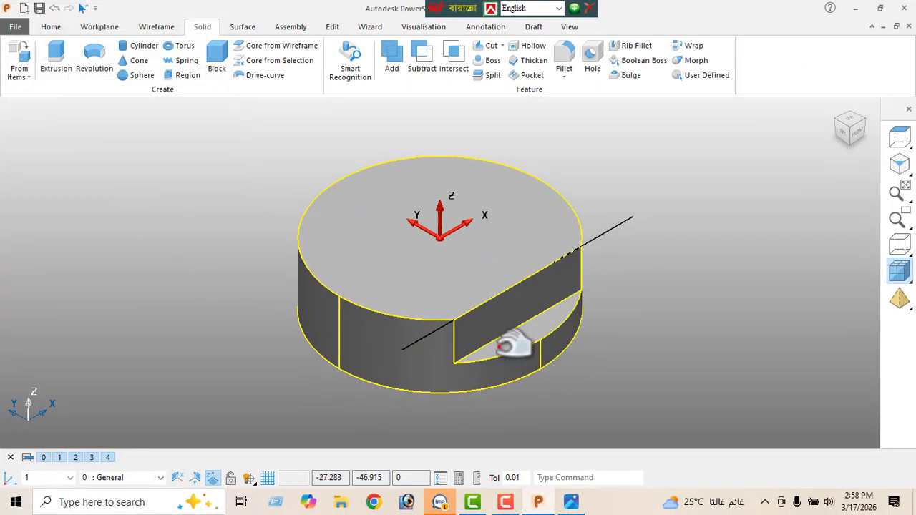
Consult the reference drawing for the edge cut's arrangement, then display the Explorer with the solid's feature tree
left_click(572, 494)
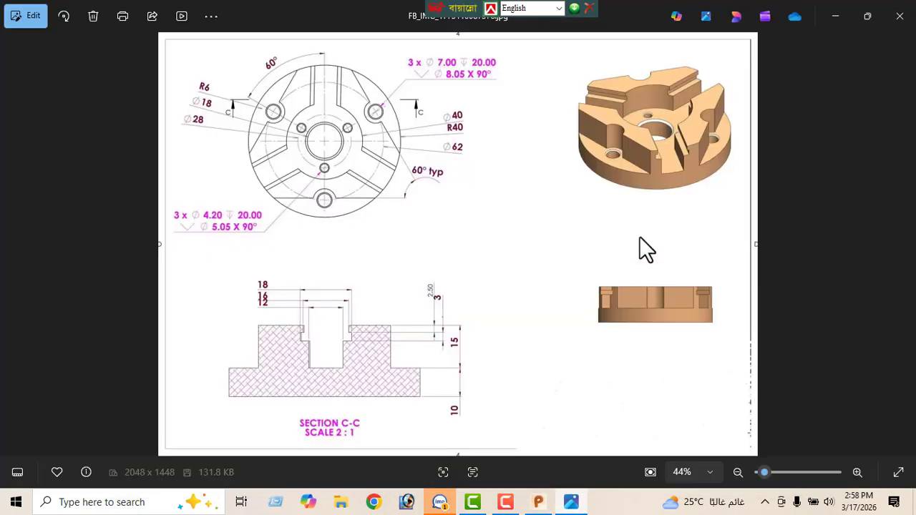
left_click(834, 21)
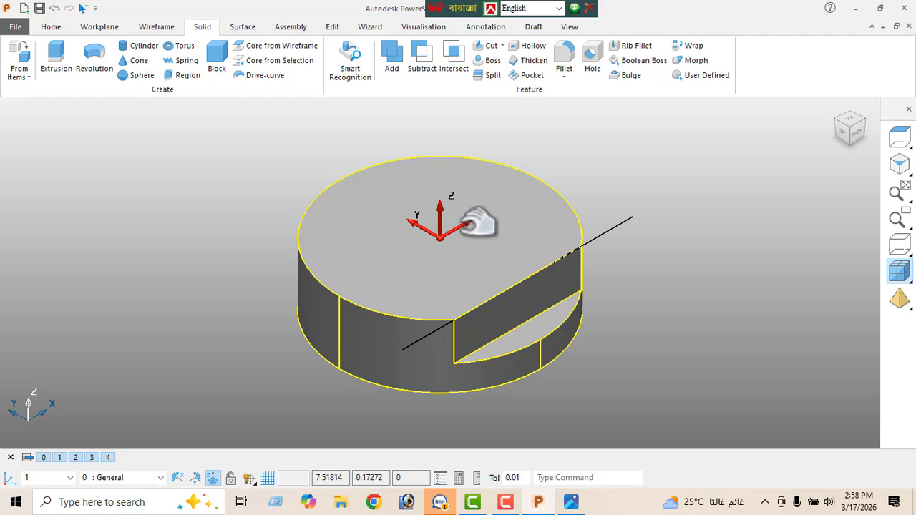
left_click(569, 27)
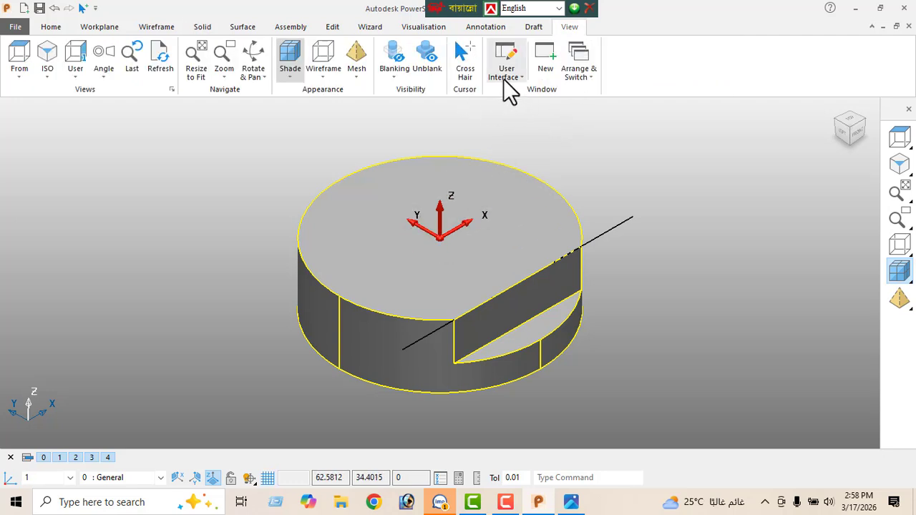
left_click(521, 78)
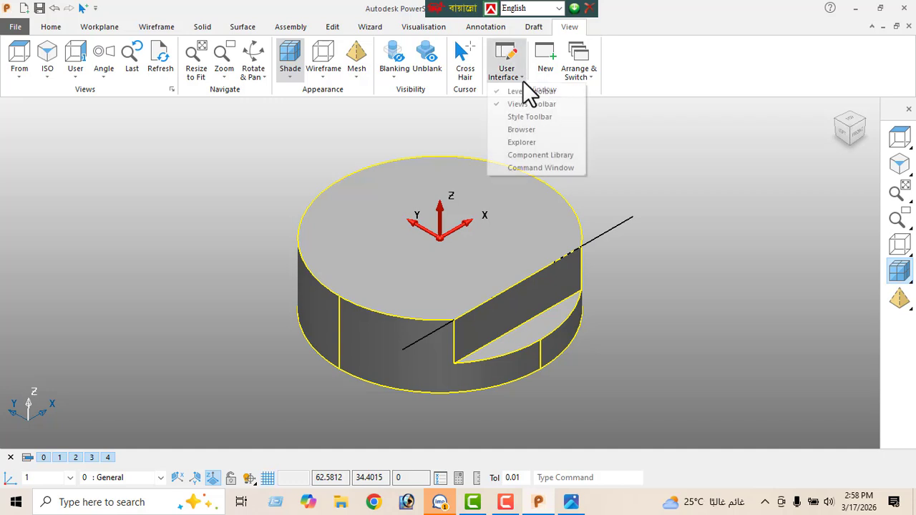
left_click(523, 142)
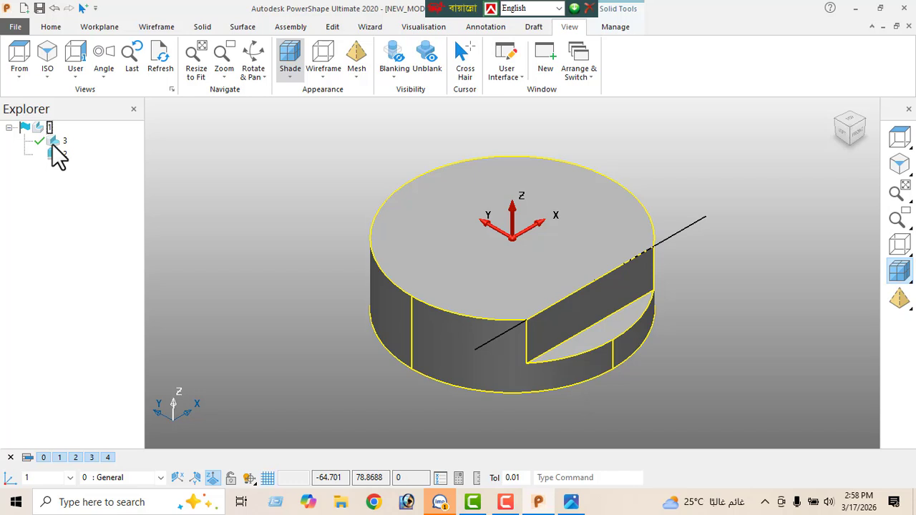
Create a circular pattern of the segment cut feature with 3 elements at 120 degrees around the disc's centre
left_click(52, 147)
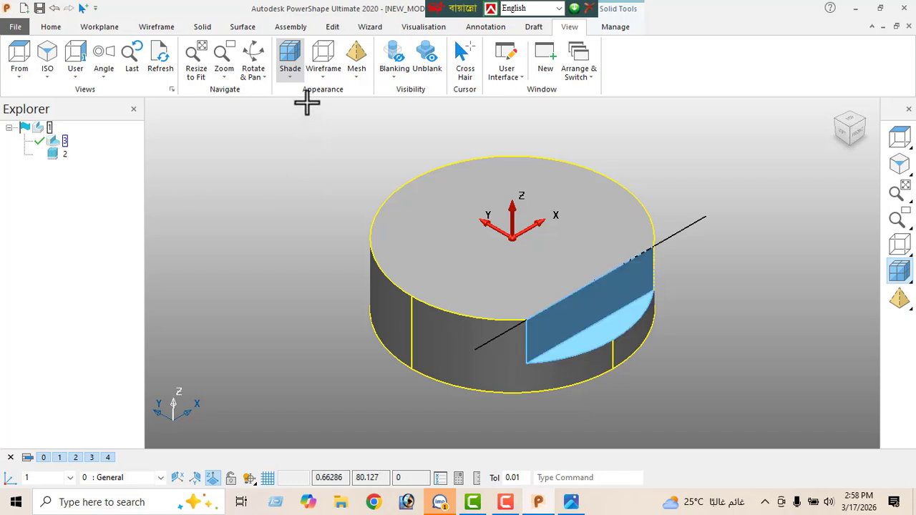
left_click(331, 27)
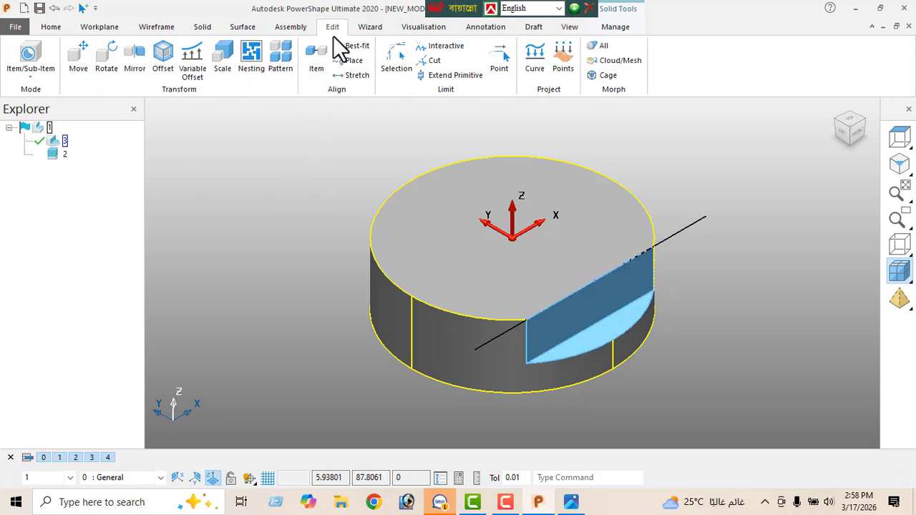
left_click(285, 70)
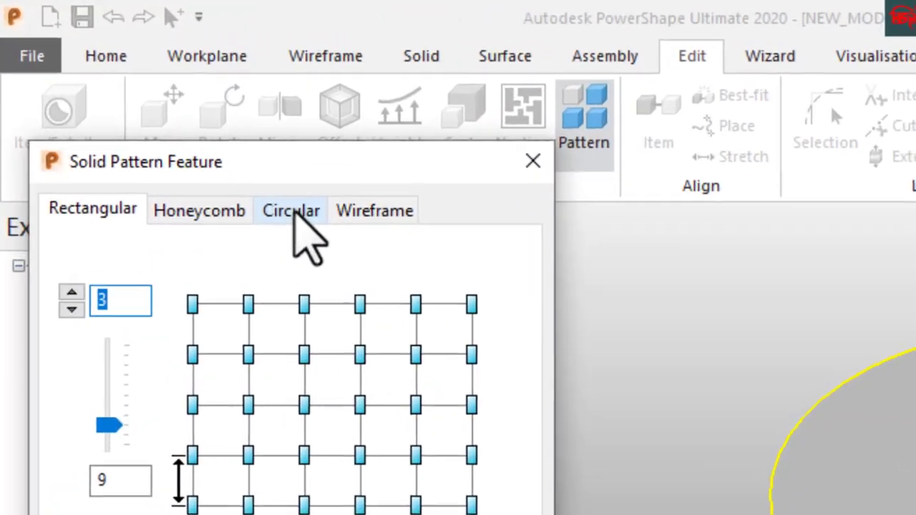
left_click(140, 102)
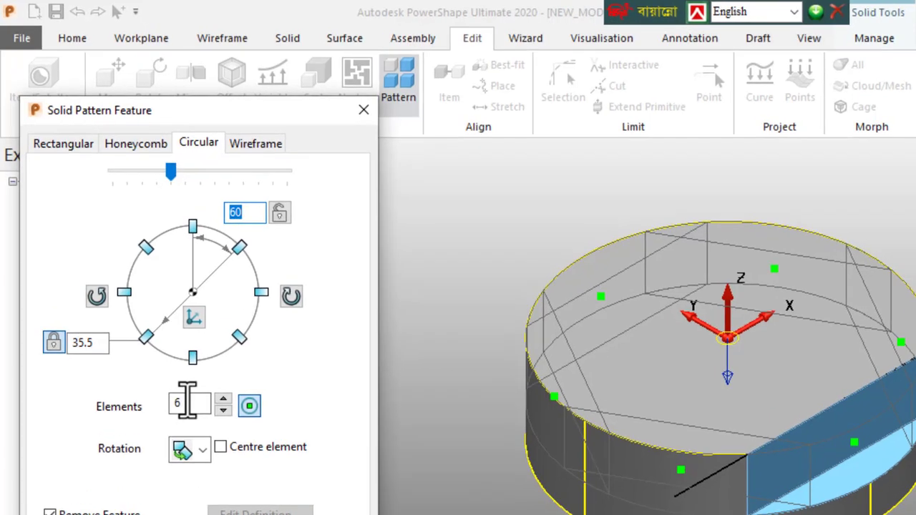
double_click(208, 486)
type("3")
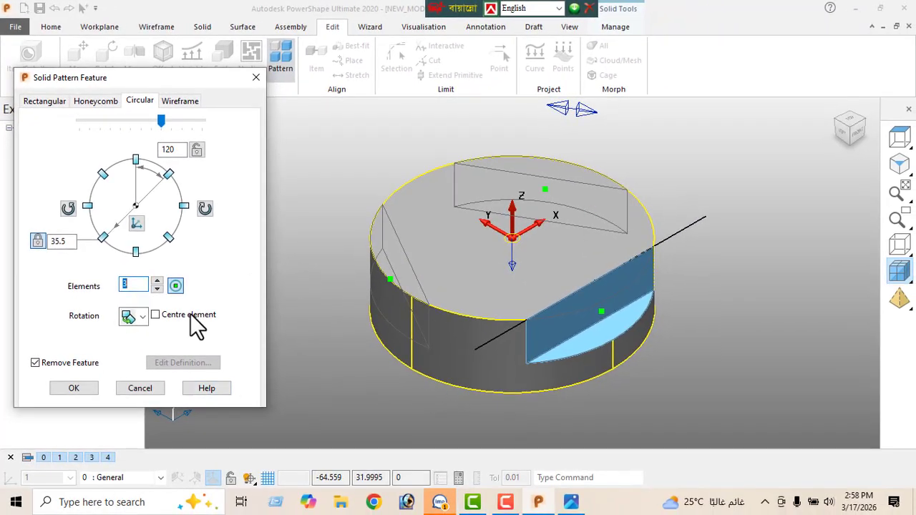
left_click(88, 386)
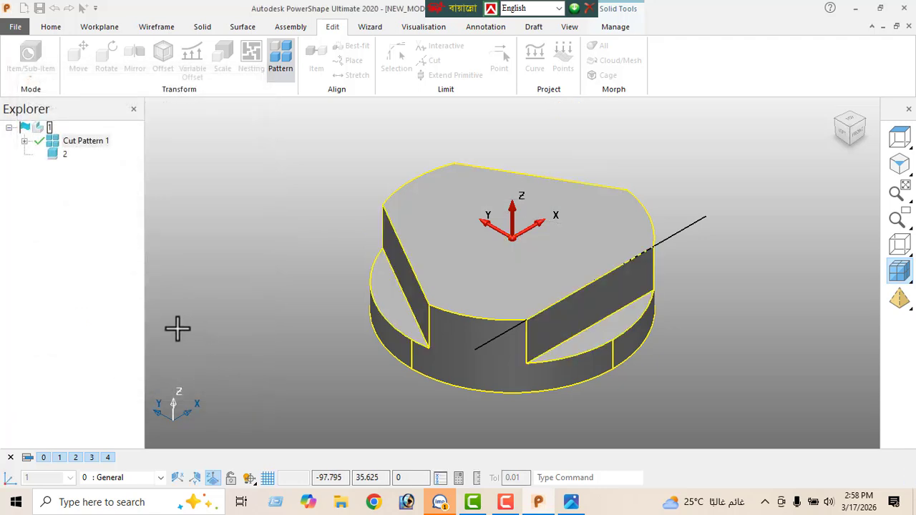
middle_click_drag(482, 285, 516, 274)
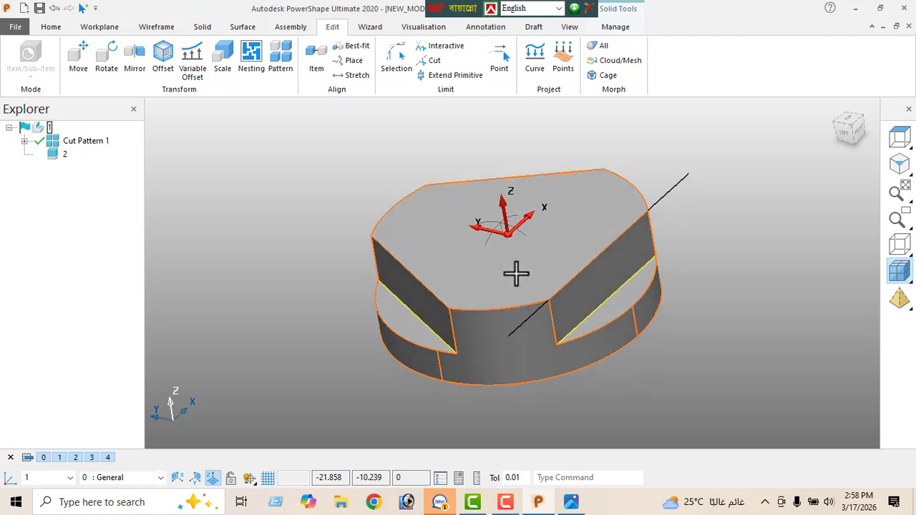
Check the notch radius in the reference drawing and draw a full circle centred on the midpoint of the disc's upper-right straight edge
left_click(900, 138)
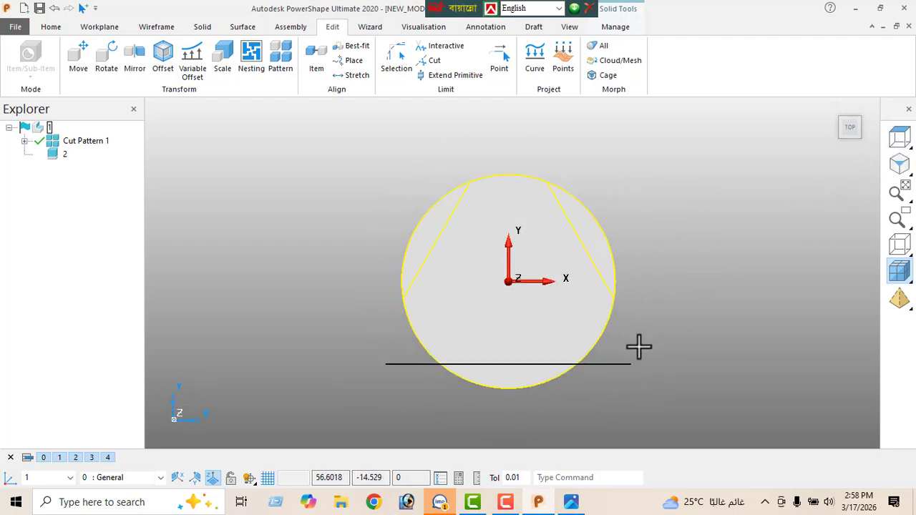
left_click(573, 500)
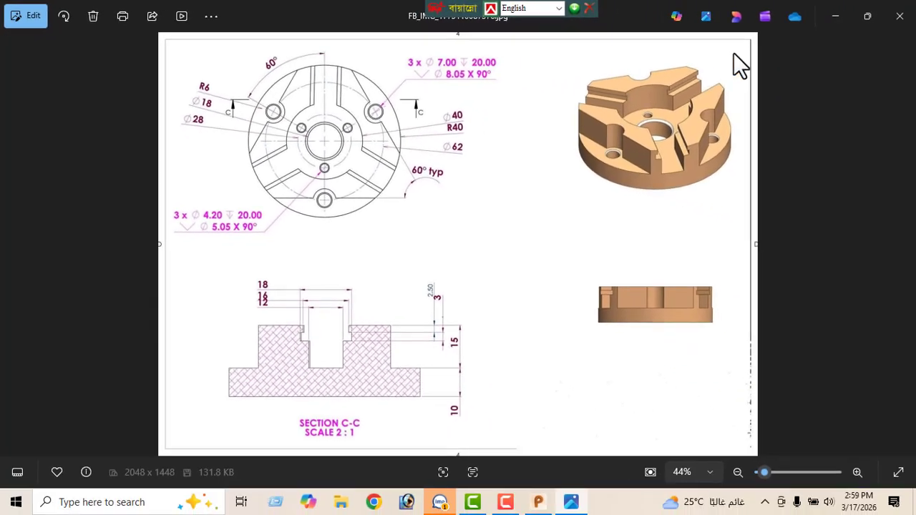
left_click(835, 18)
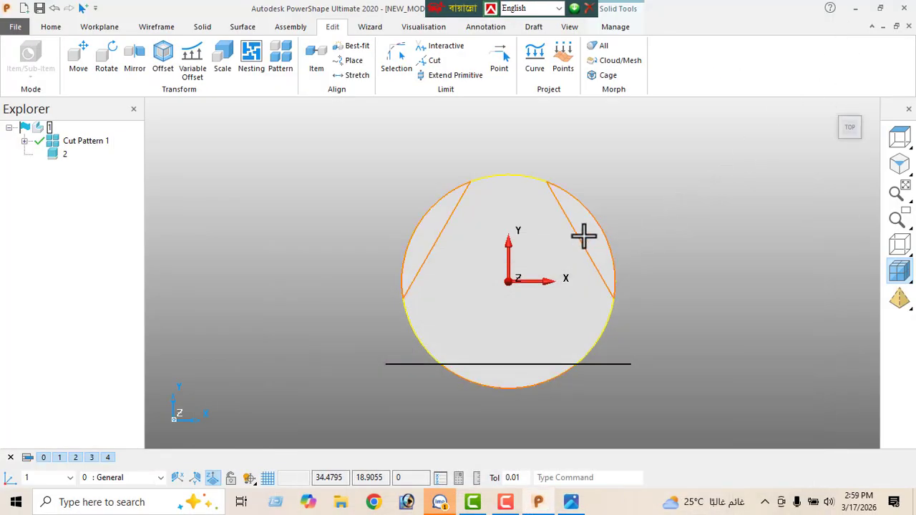
left_click(158, 27)
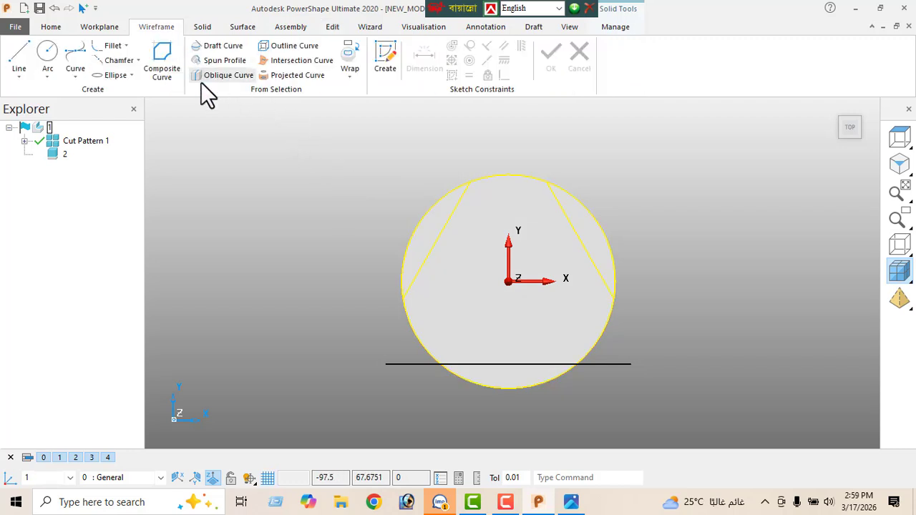
left_click(48, 53)
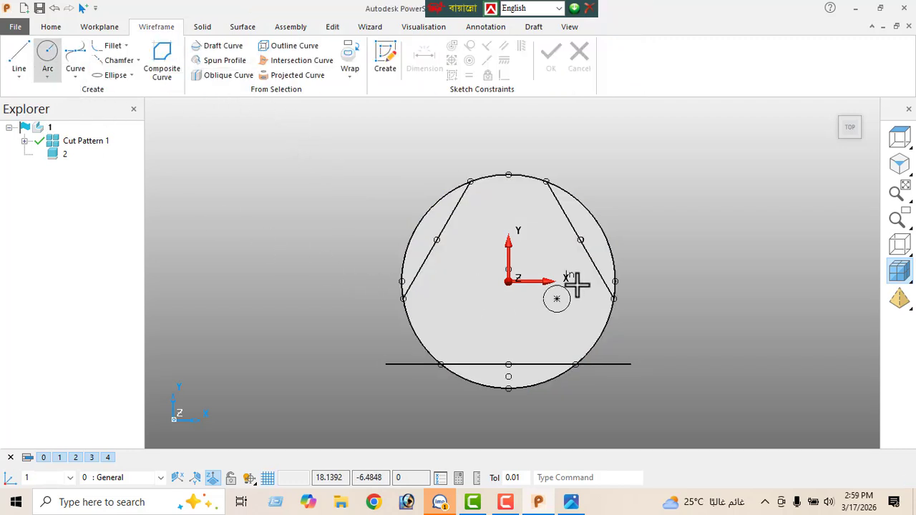
left_click(581, 242)
right_click(255, 154)
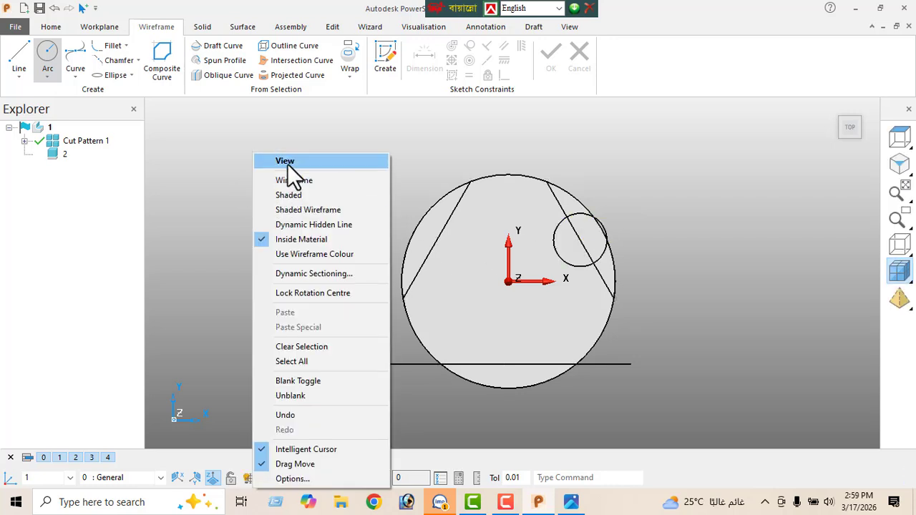
key("Escape")
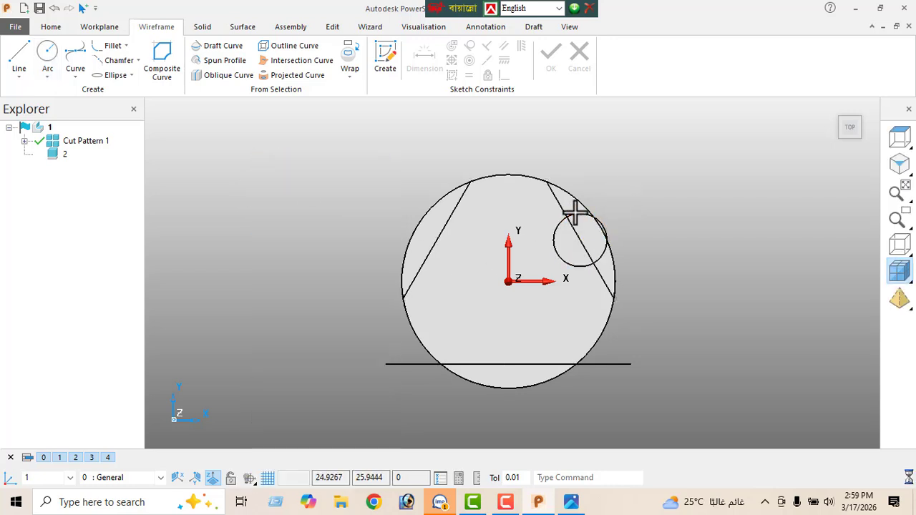
Set the radius of the new circle on the straight edge's midpoint to 6
left_click(574, 211)
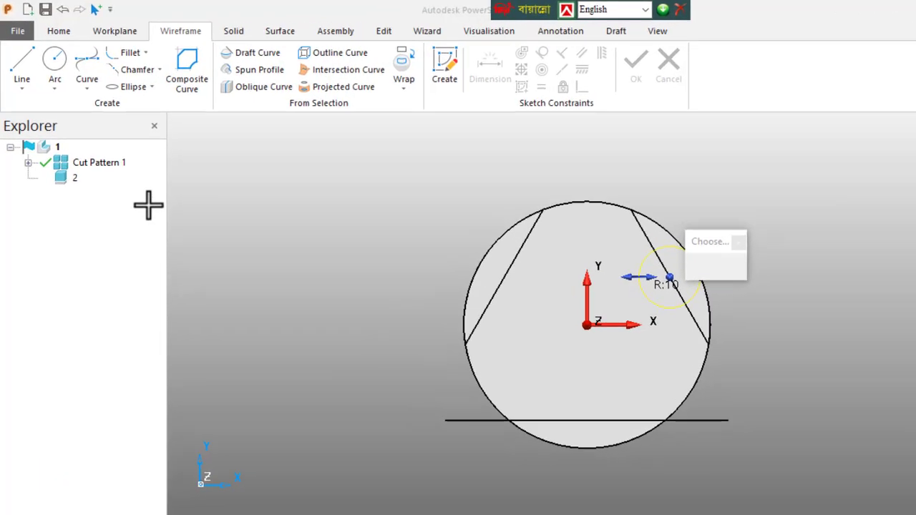
left_click_drag(129, 63, 84, 70)
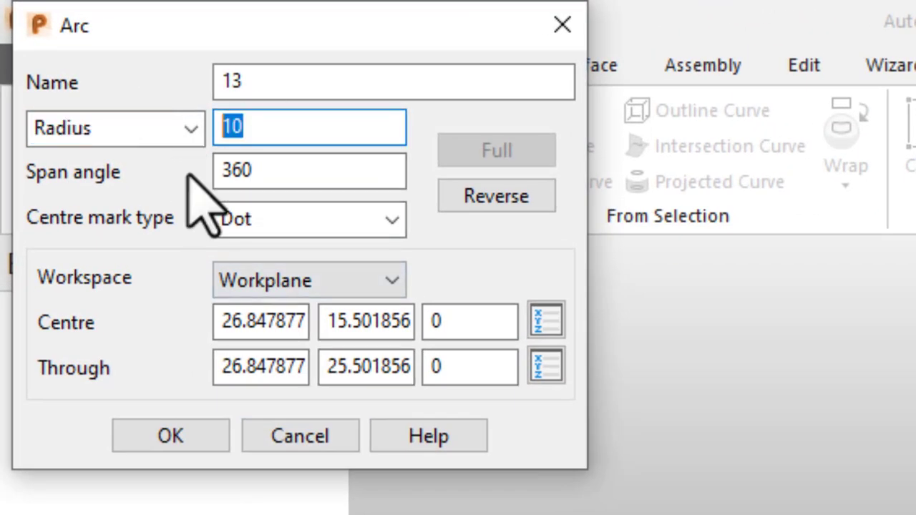
type("6")
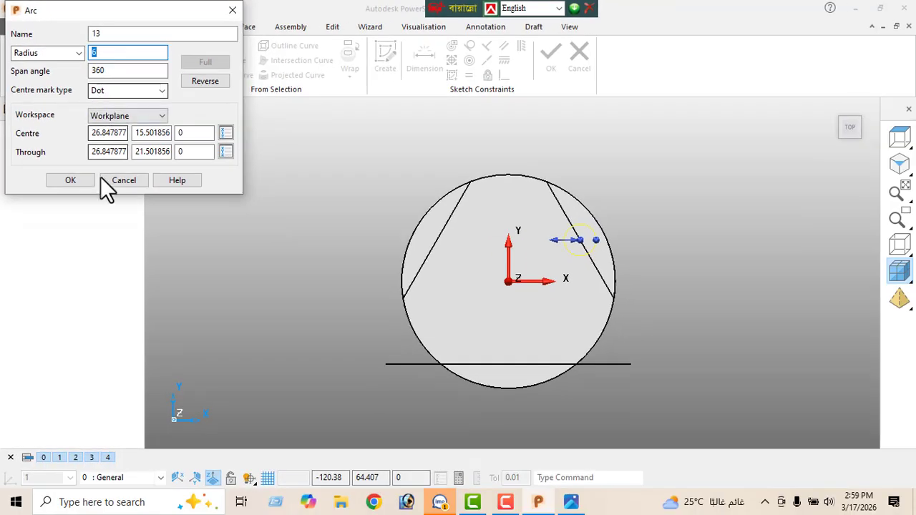
left_click(70, 180)
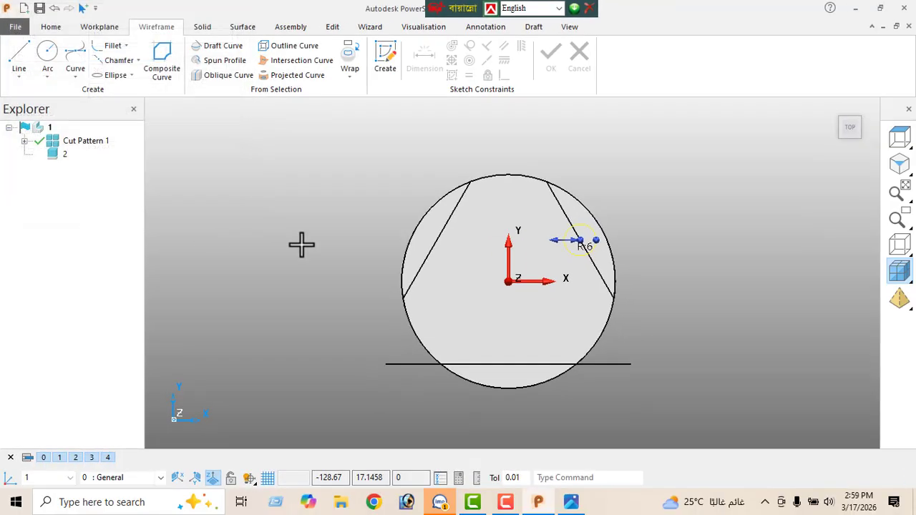
Pattern the radius 6 circle circularly with 3 elements at 120 degrees, one on each flat of the disc
left_click(898, 166)
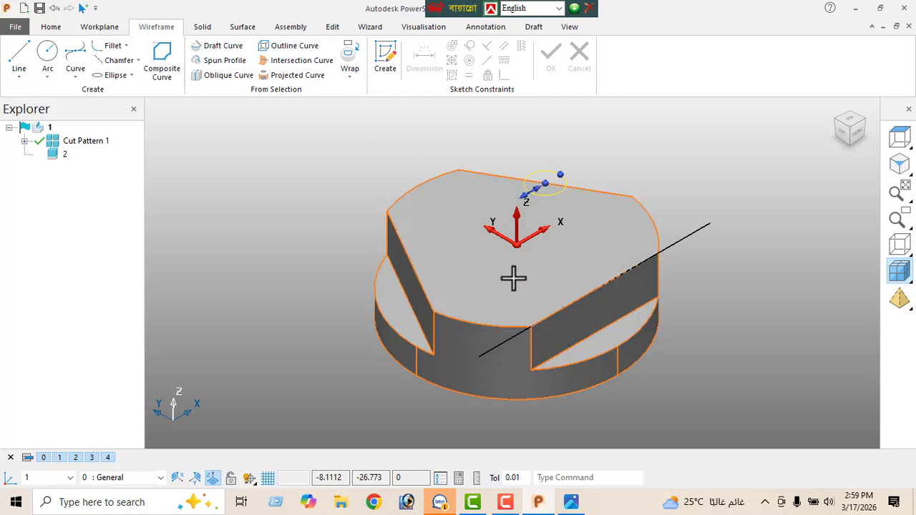
left_click(332, 27)
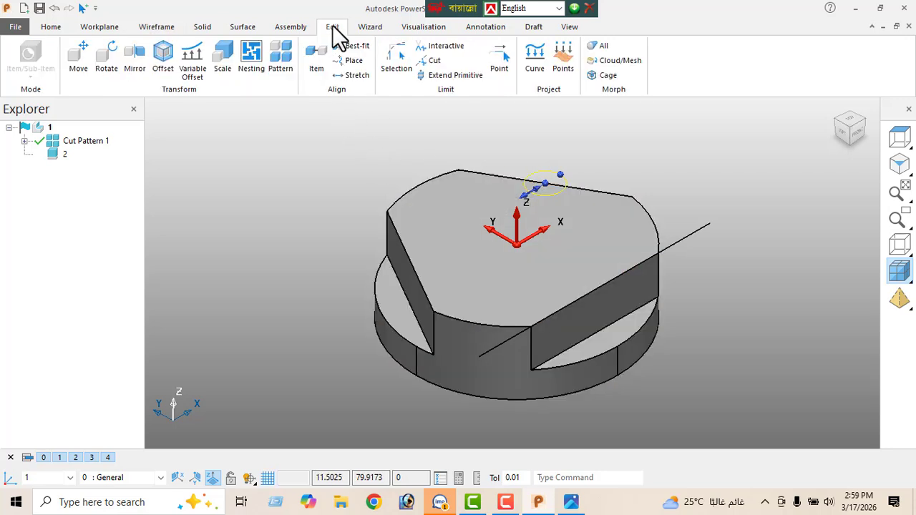
left_click(282, 65)
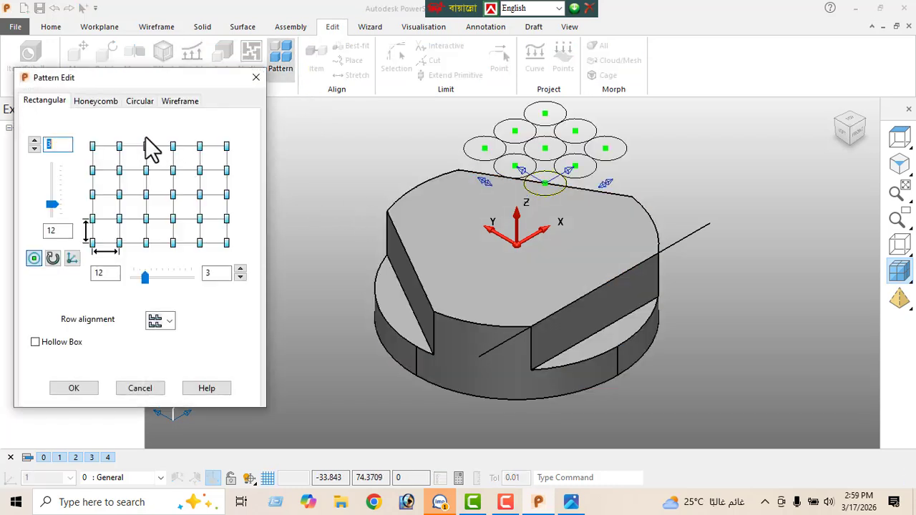
left_click(141, 101)
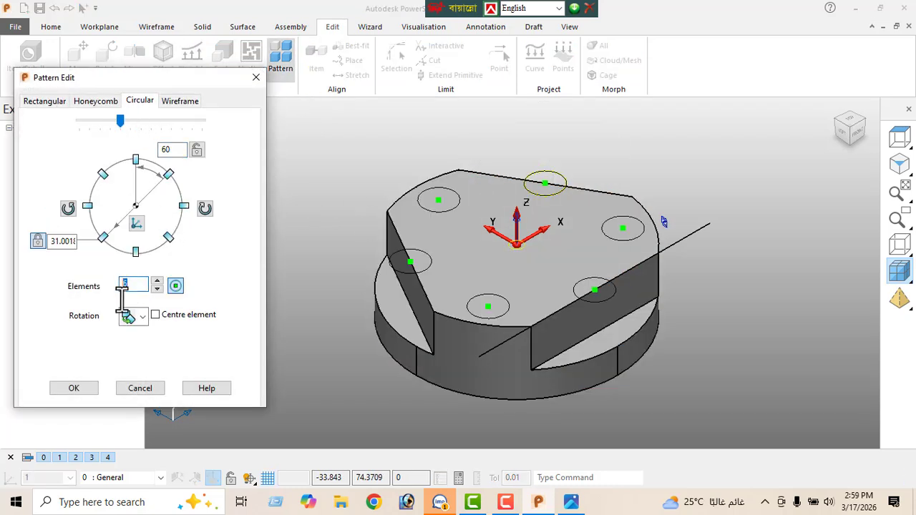
type("3")
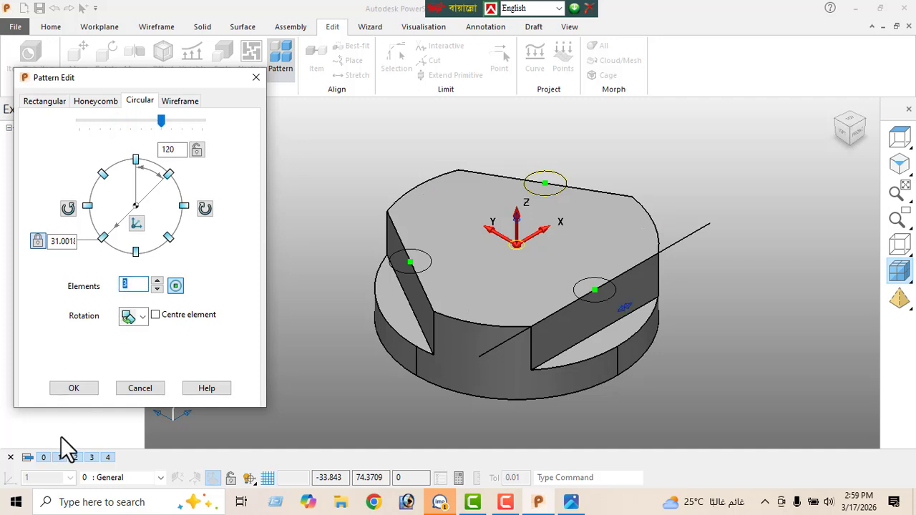
left_click(64, 389)
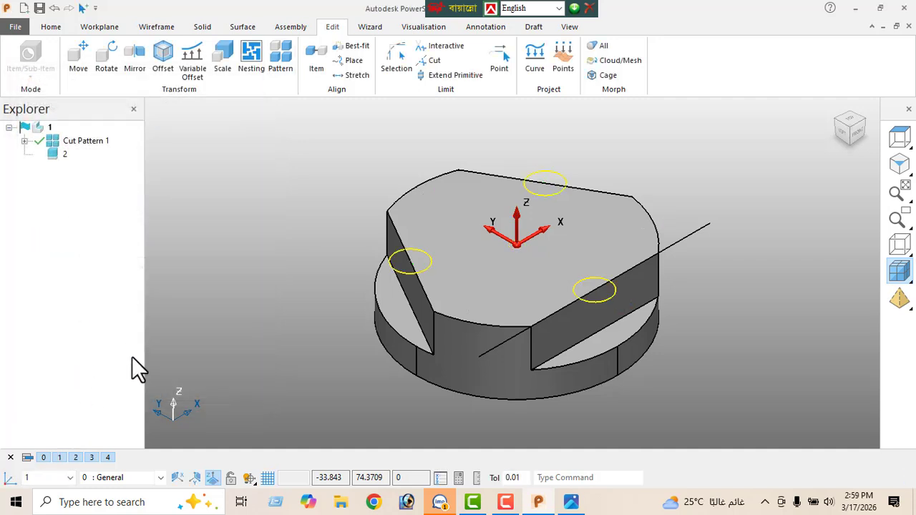
Cut the solid with the three patterned circles as a blind solid cut with depth 15 and angle 0
left_click(198, 29)
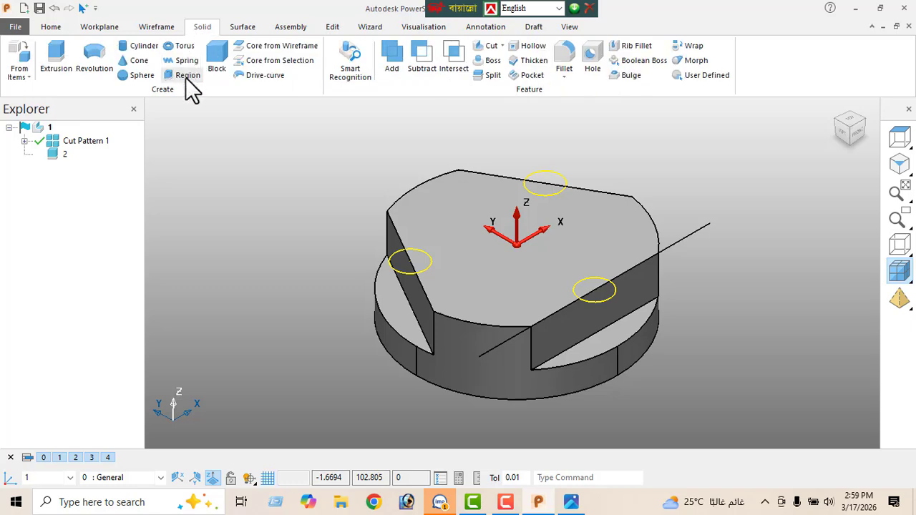
left_click(338, 129)
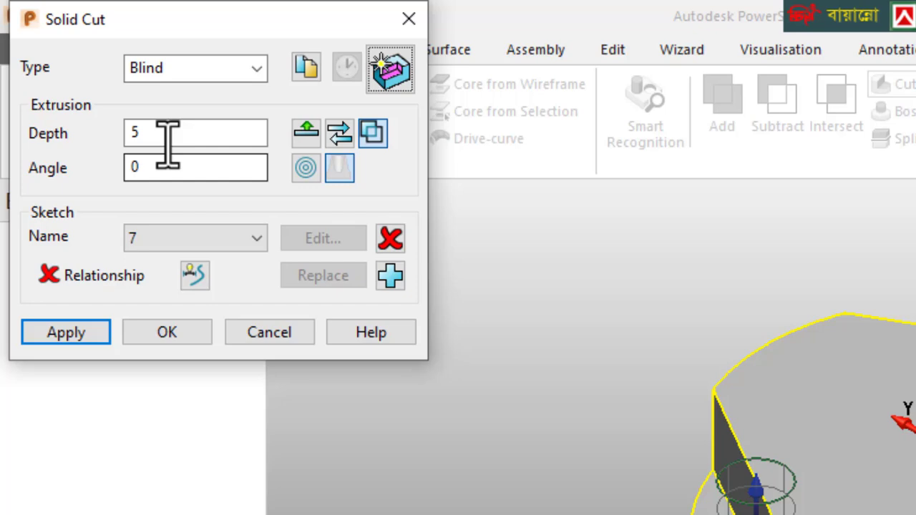
left_click_drag(89, 76, 39, 87)
type("15")
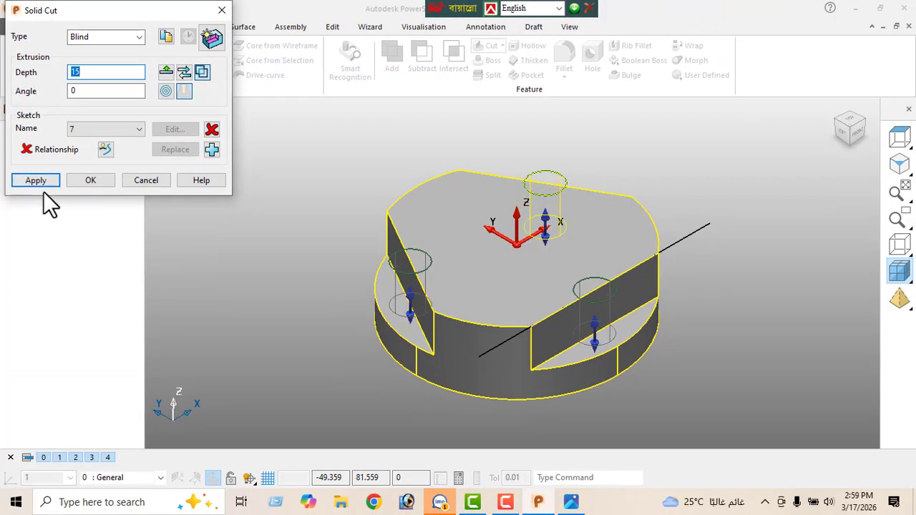
left_click(54, 184)
left_click(136, 180)
middle_click_drag(362, 245, 456, 231)
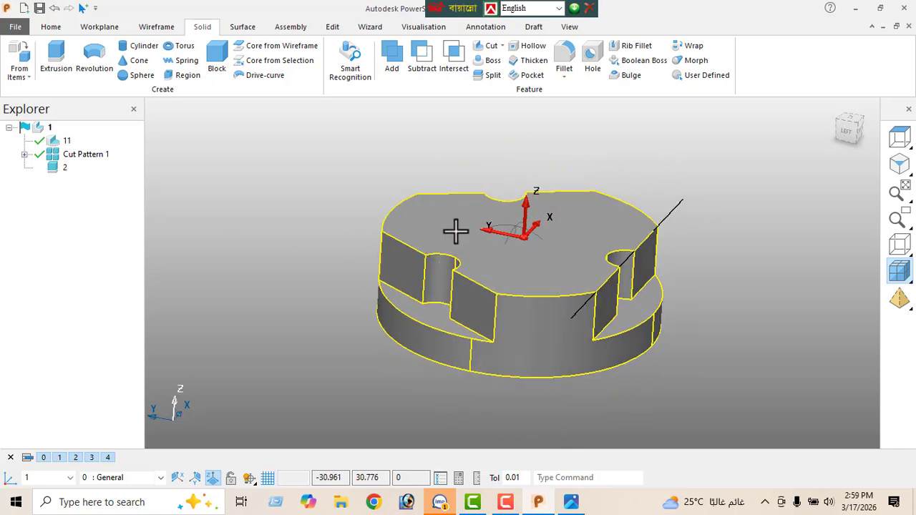
Consult the reference drawing for the dimensions of the three holes at the notches
left_click(576, 493)
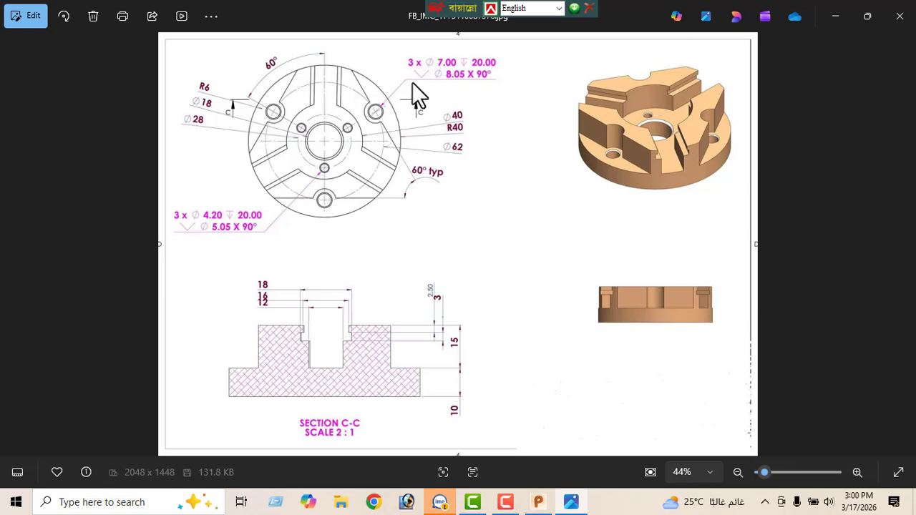
left_click(838, 22)
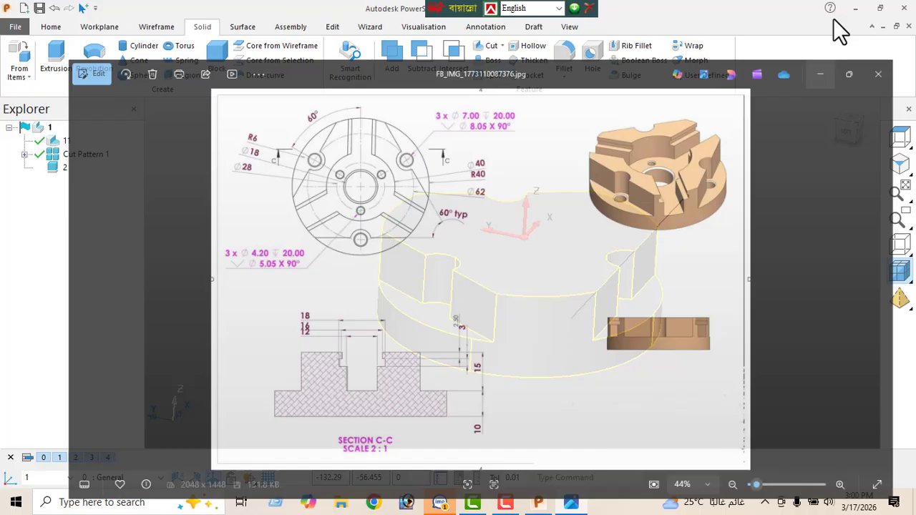
Draw a full circle of radius about 9 centred on the notch arc at positive X and positive Y
left_click(900, 143)
left_click(156, 28)
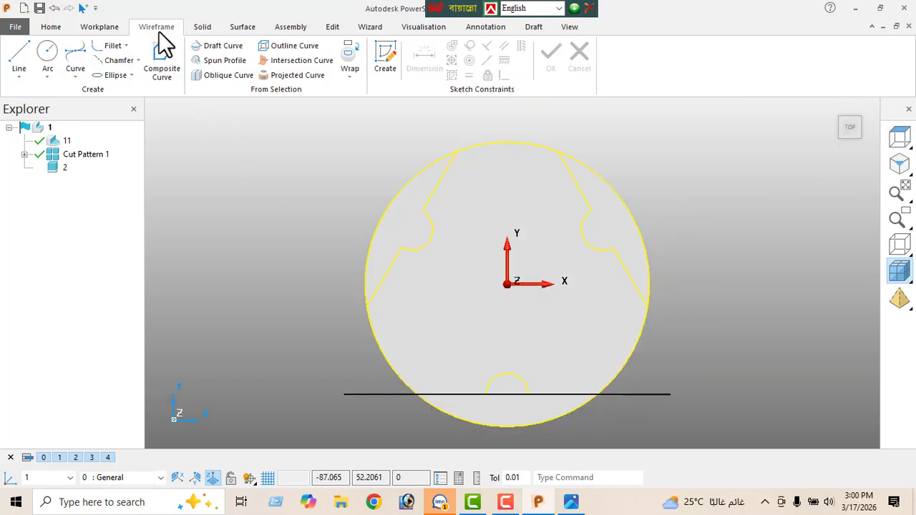
left_click(47, 51)
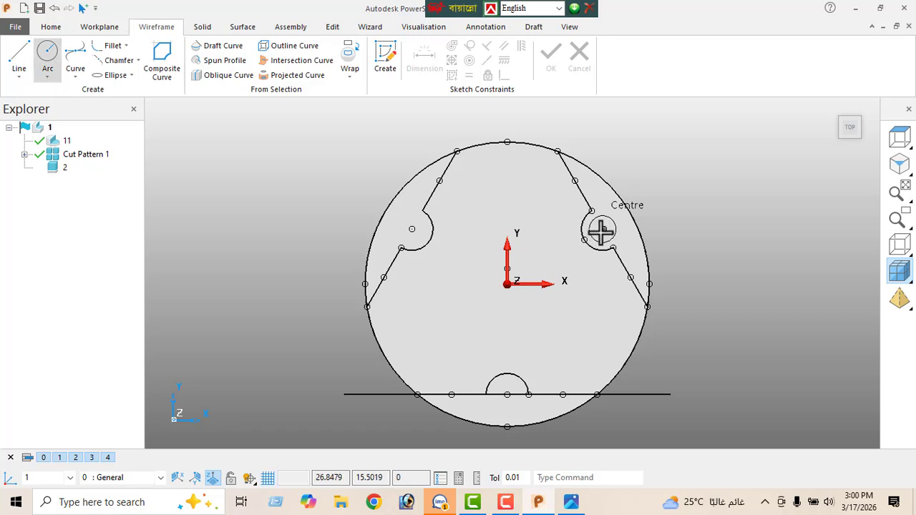
scroll(601, 231, "up", 4)
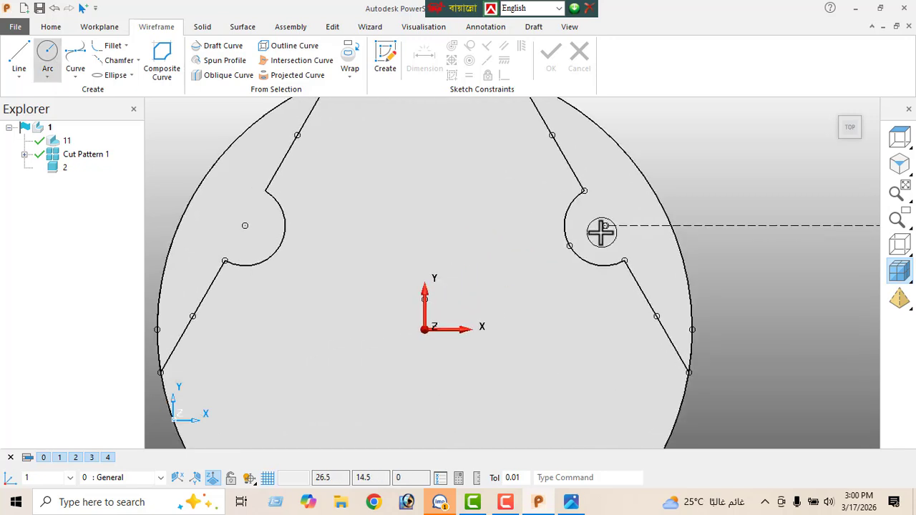
left_click(604, 222)
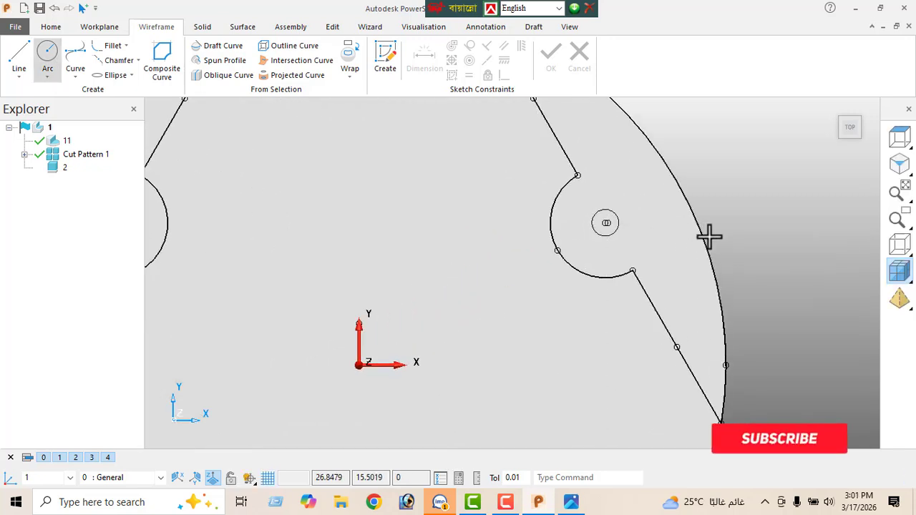
right_click(761, 184)
left_click(773, 165)
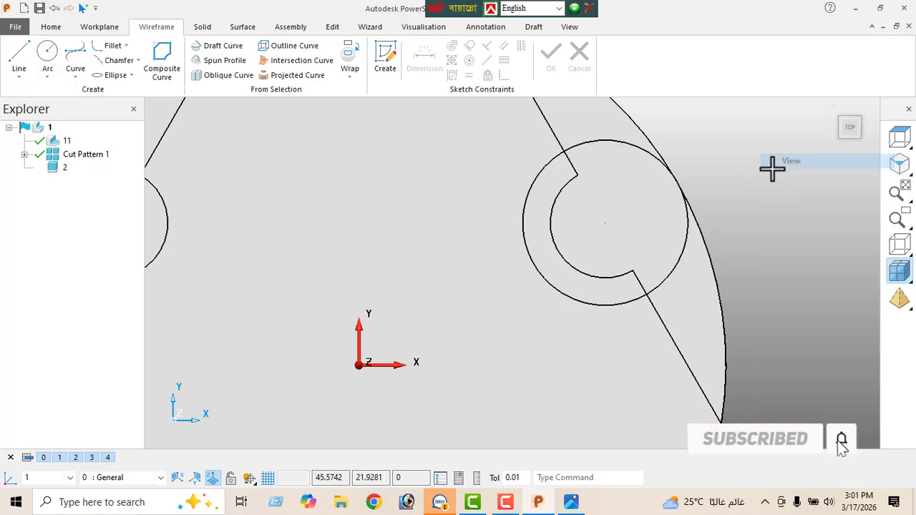
Define the new notch circle by diameter and set it to 7
left_click(679, 267)
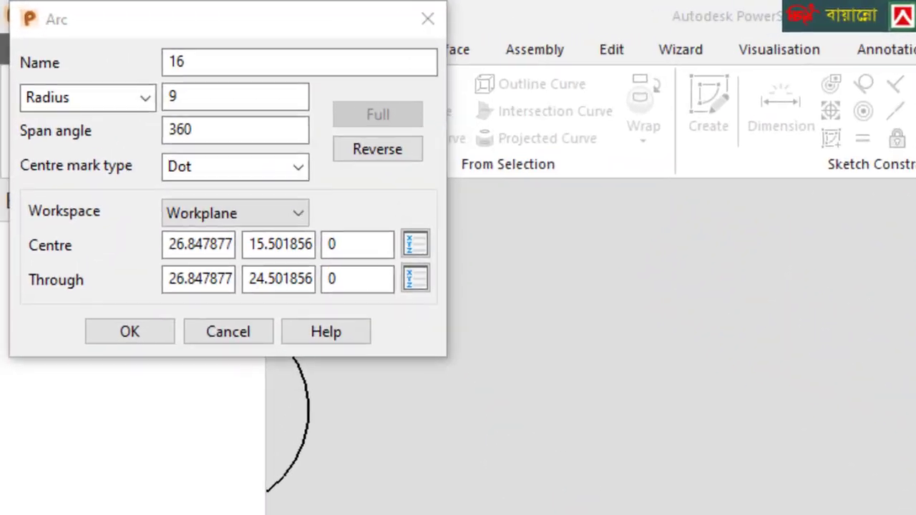
left_click(902, 168)
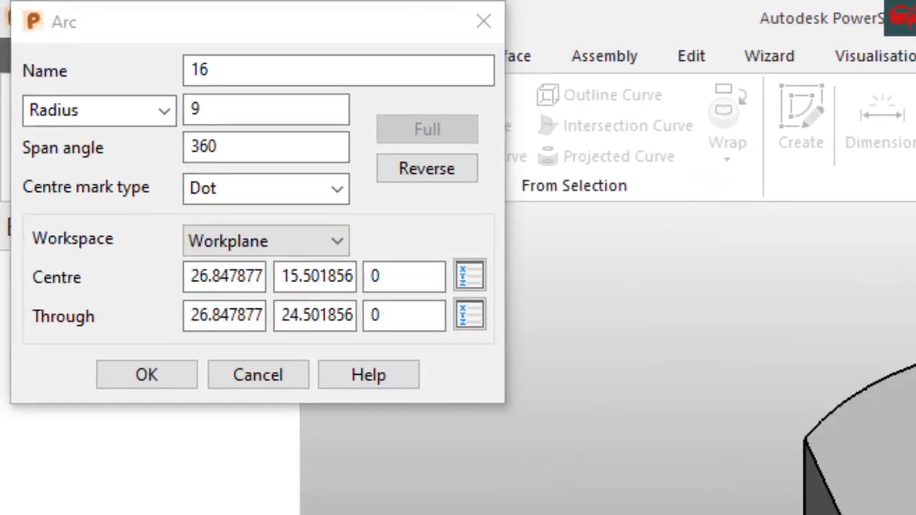
left_click(163, 110)
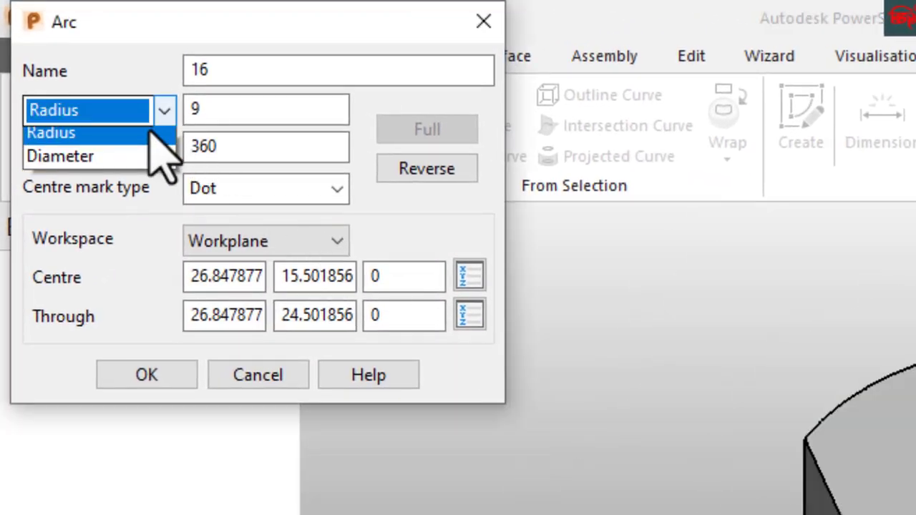
left_click(143, 161)
double_click(207, 112)
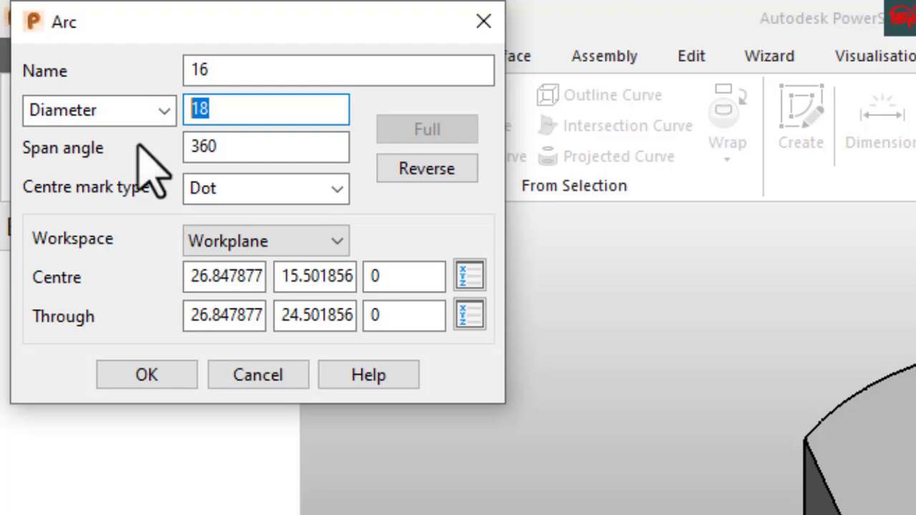
type("7")
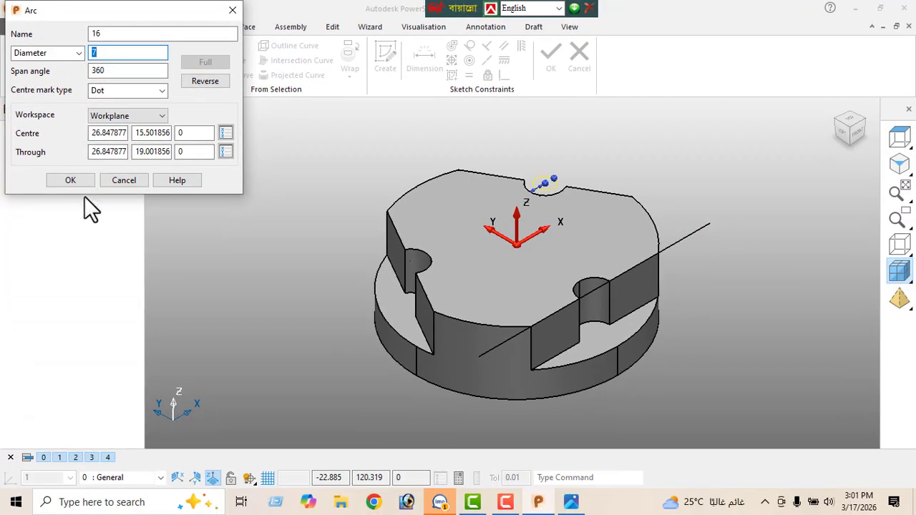
left_click(71, 181)
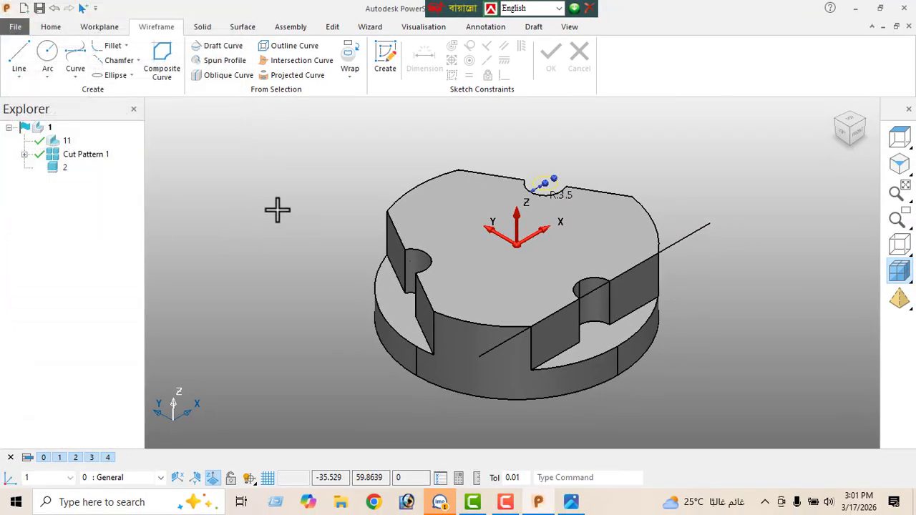
Pattern the diameter 7 circle circularly with 3 elements, one at each notch
left_click(334, 28)
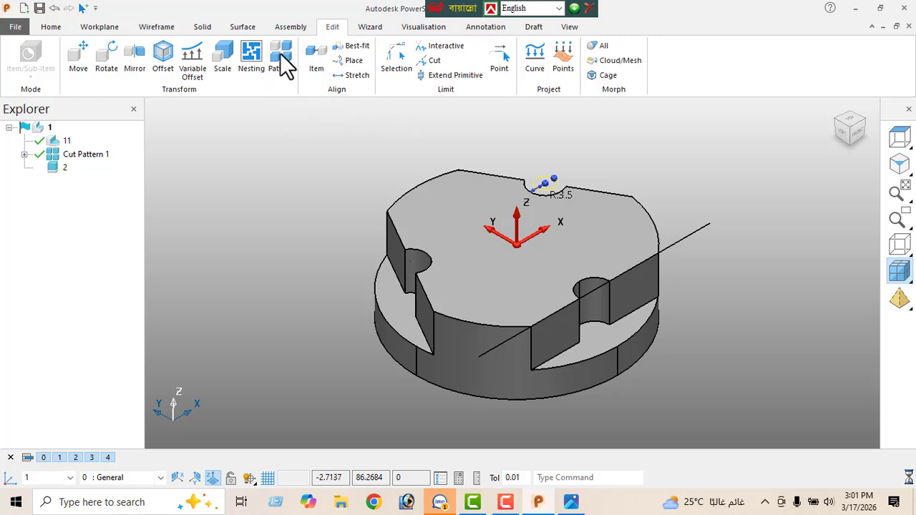
left_click(147, 102)
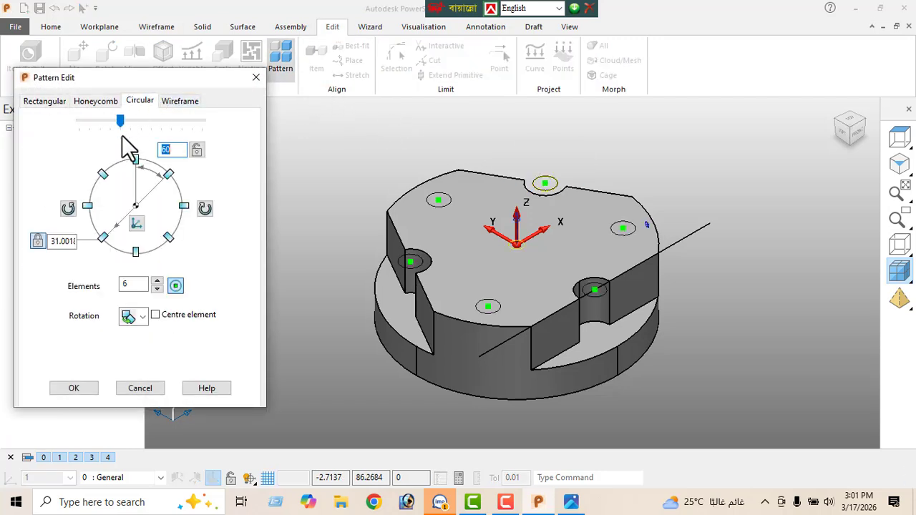
double_click(125, 286)
left_click(75, 389)
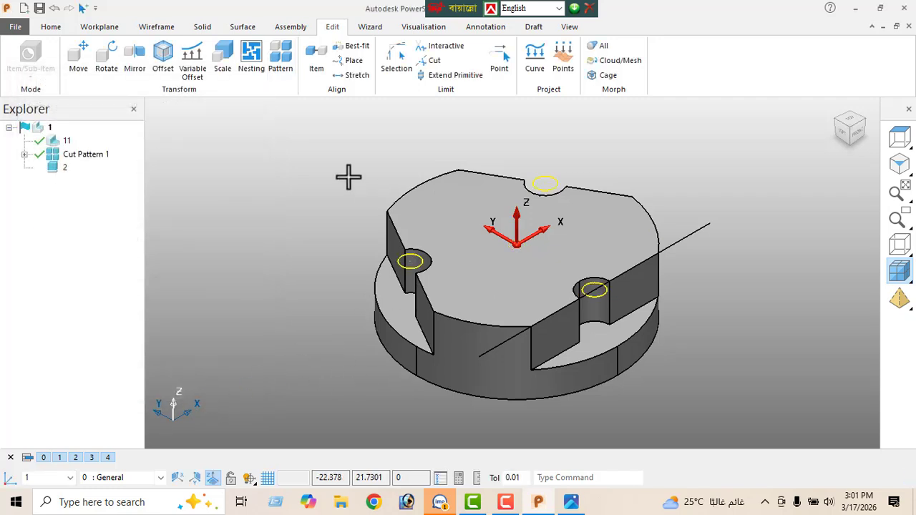
Cut the solid with the three diameter 7 circles as a blind solid cut with depth 20 and angle 0
left_click(205, 27)
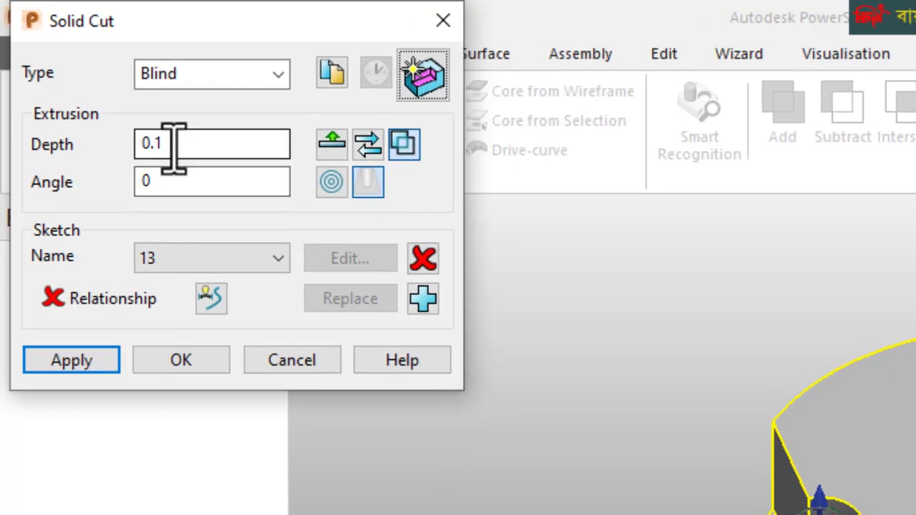
double_click(174, 147)
type("20")
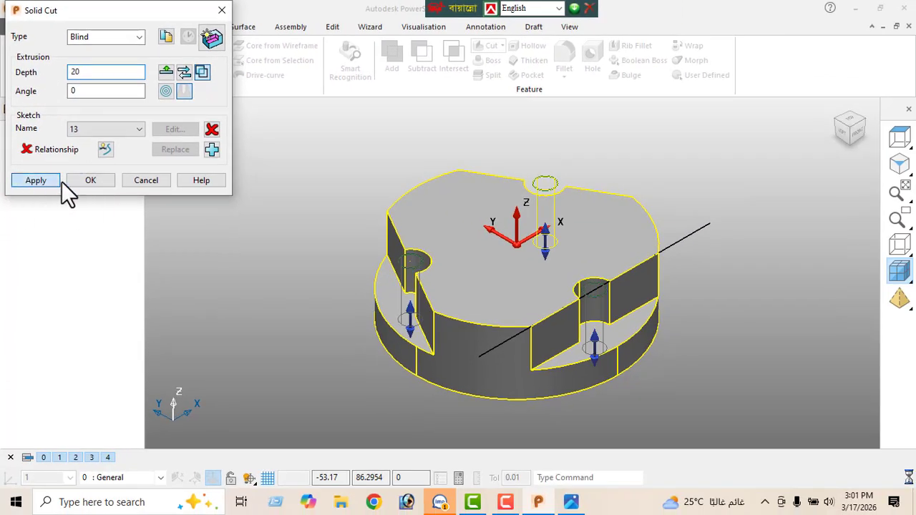
left_click(59, 181)
left_click(146, 180)
middle_click_drag(426, 279, 370, 279)
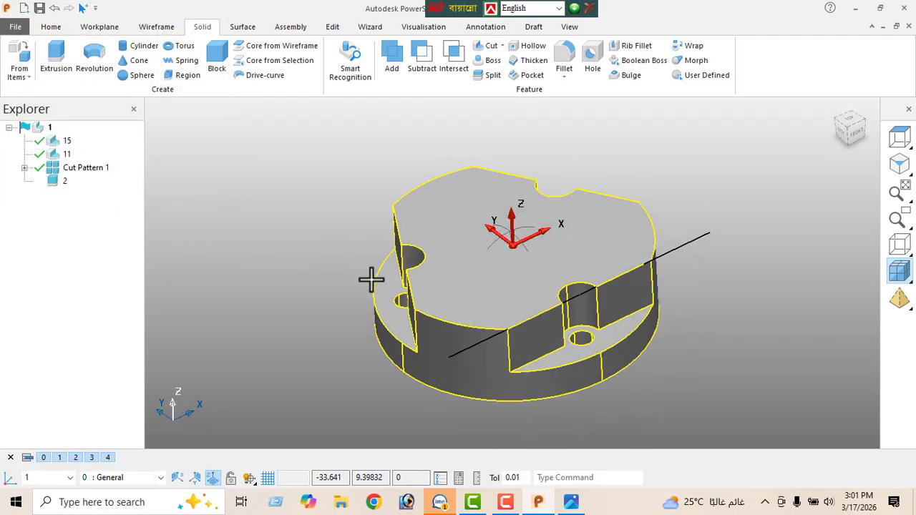
middle_click_drag(460, 303, 507, 317)
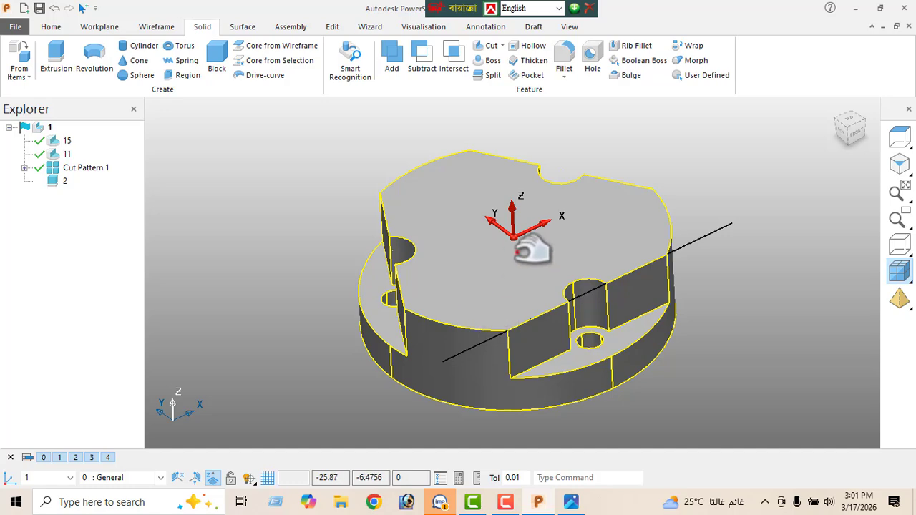
Chamfer the upper edges of the three diameter 7 holes at the notches with a distance of 0.525
left_click(564, 76)
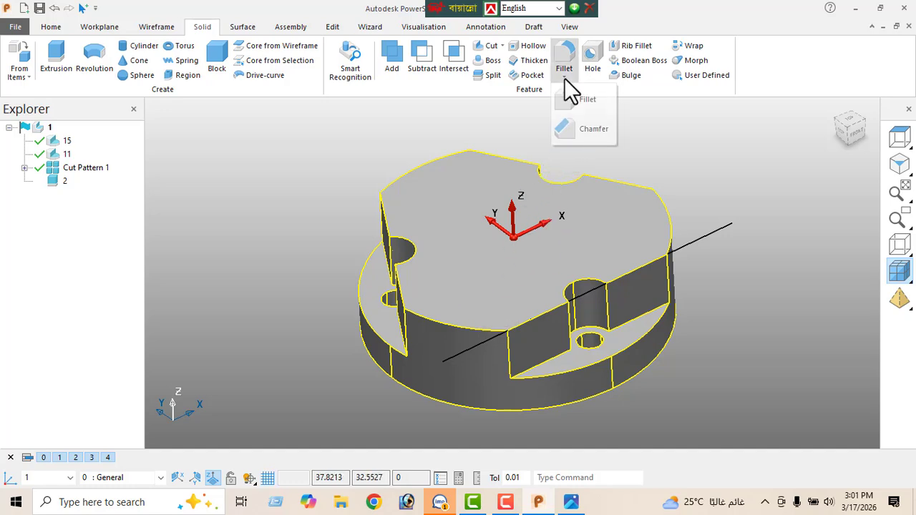
left_click(583, 127)
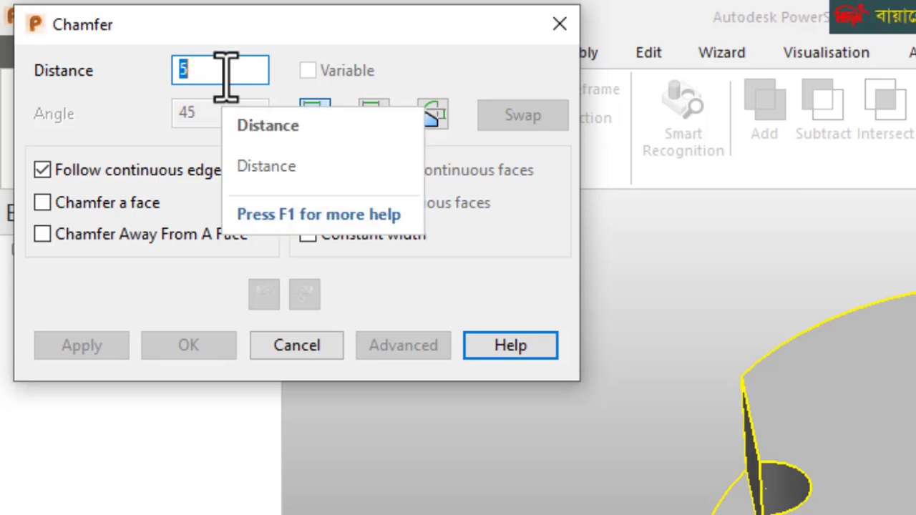
type(".525")
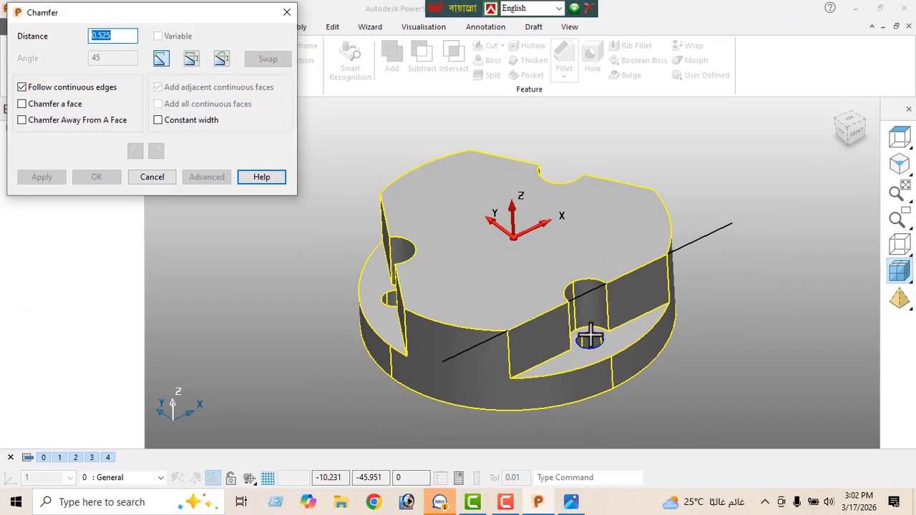
left_click(379, 343)
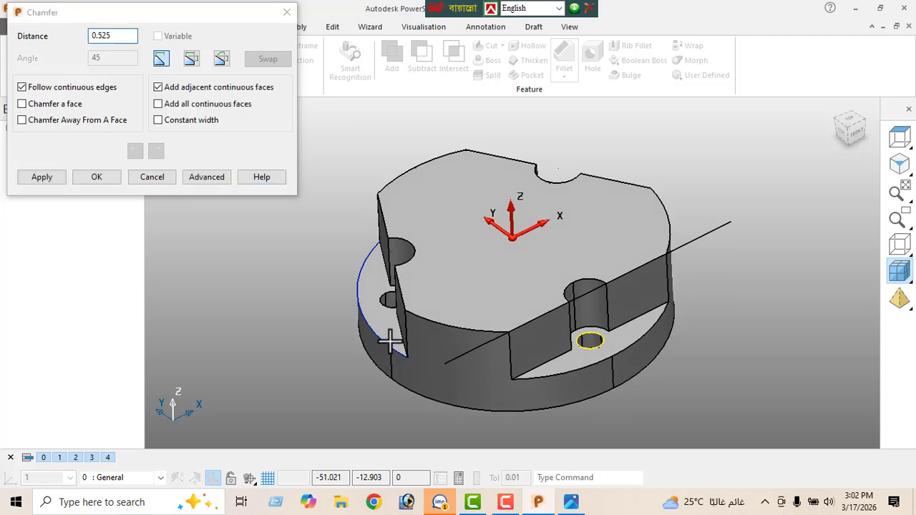
middle_click_drag(380, 343, 415, 360)
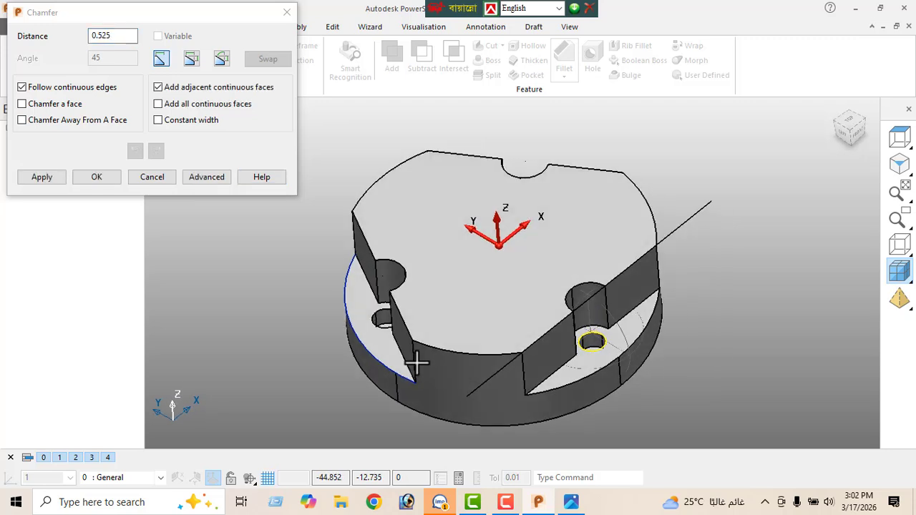
left_click(378, 315)
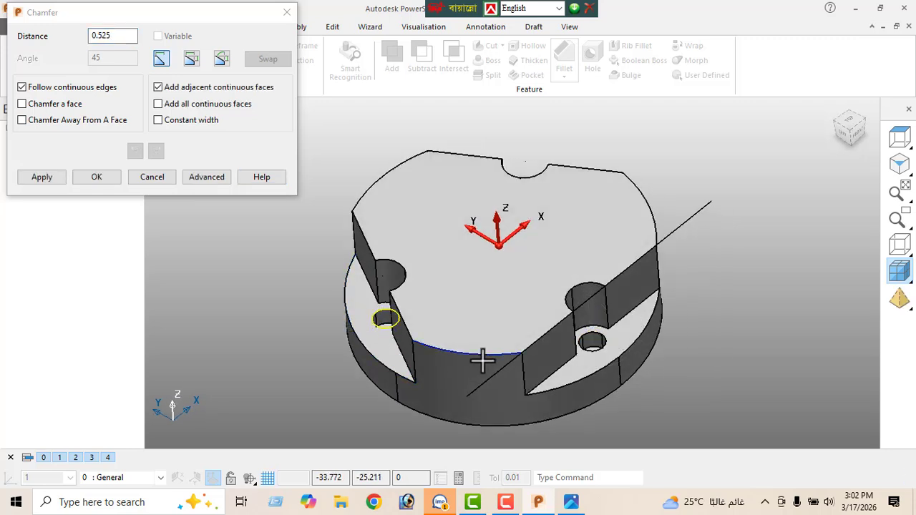
left_click(589, 336, "shift")
middle_click_drag(695, 345, 812, 297)
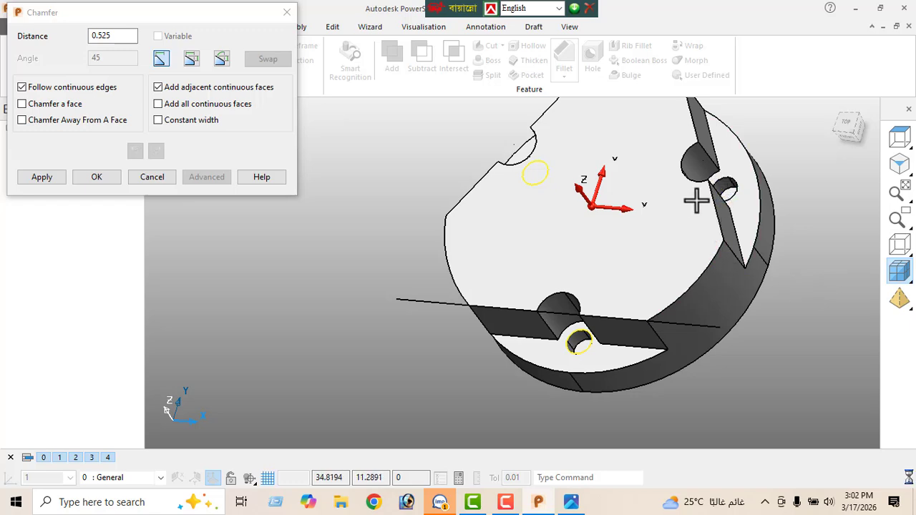
left_click(697, 199, "shift")
middle_click_drag(609, 288, 719, 274)
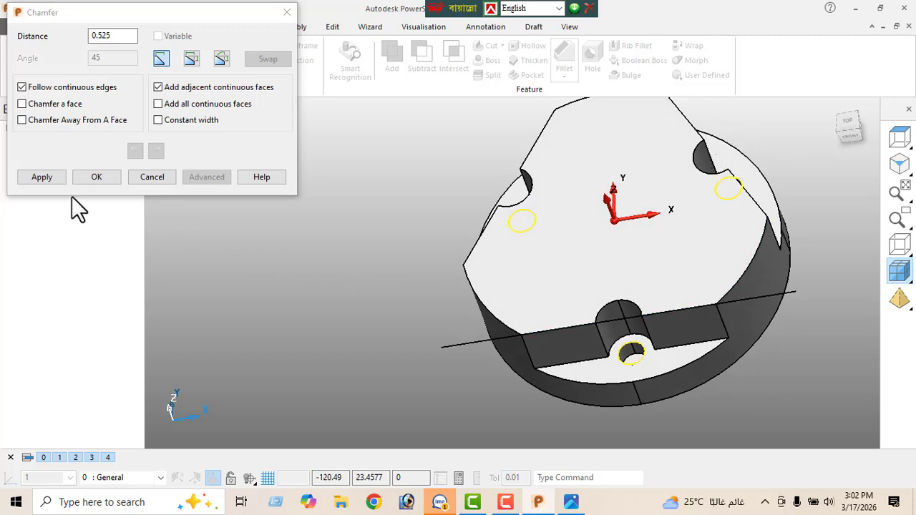
left_click(43, 179)
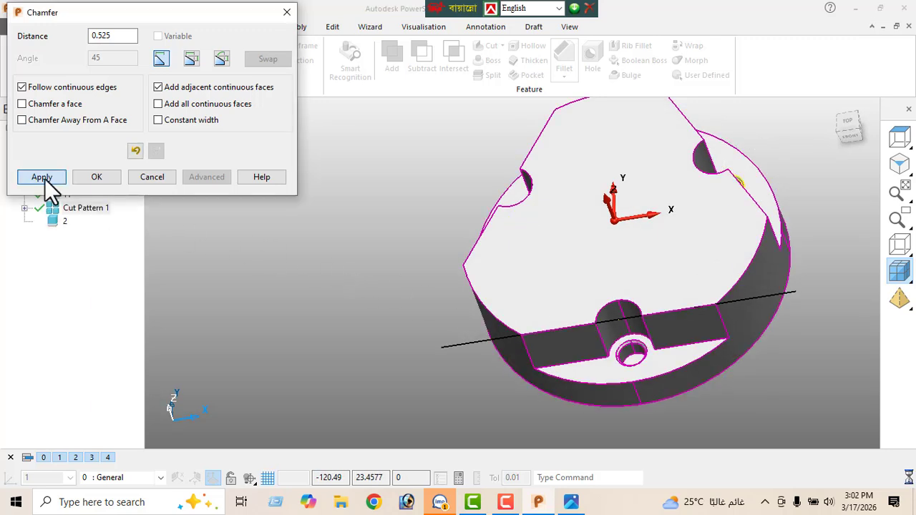
left_click(100, 176)
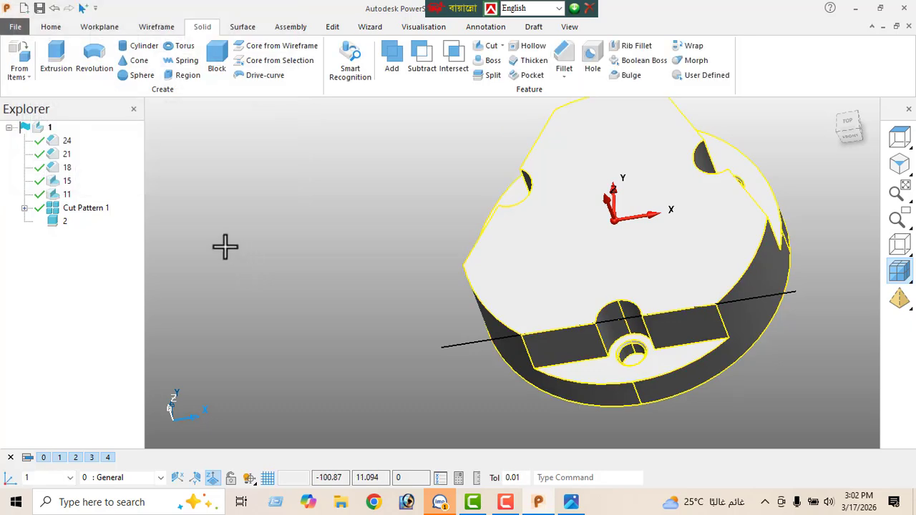
Deselect the solid and hide the Explorer model tree
middle_click_drag(435, 306, 488, 274)
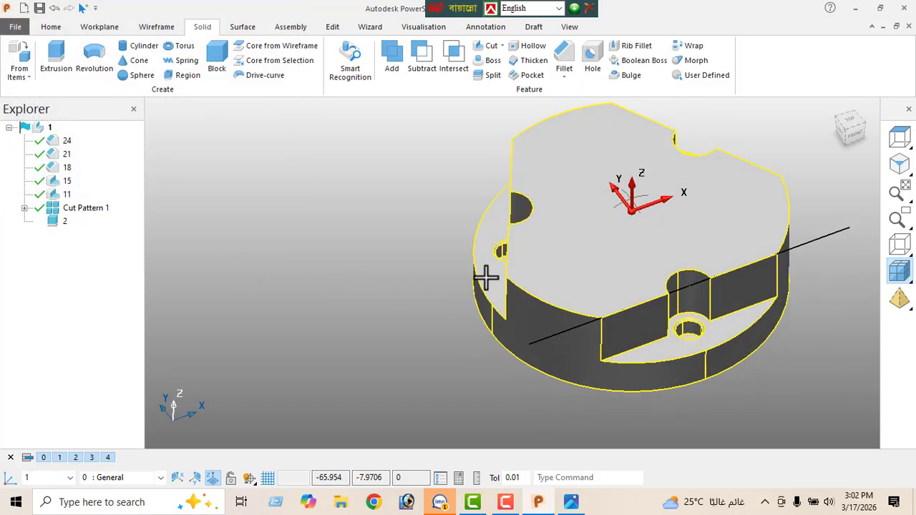
left_click(302, 269)
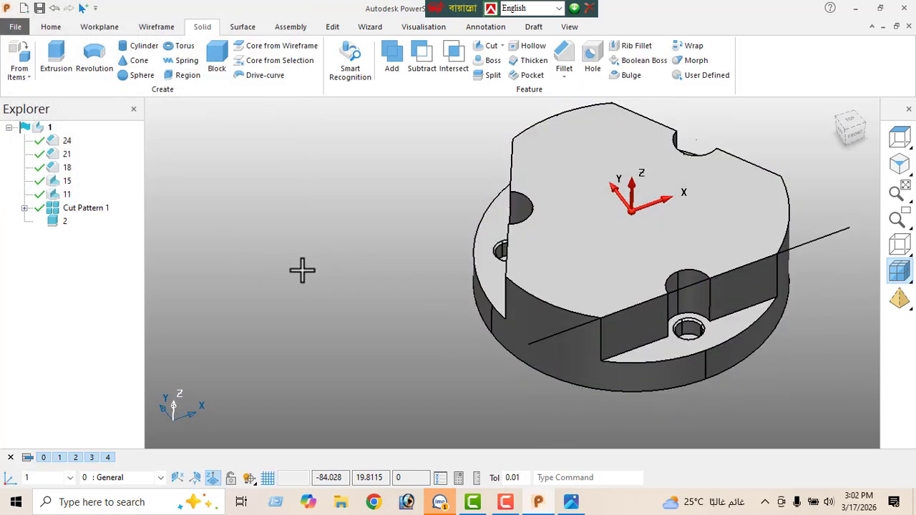
left_click(135, 109)
middle_click_drag(561, 247, 552, 296)
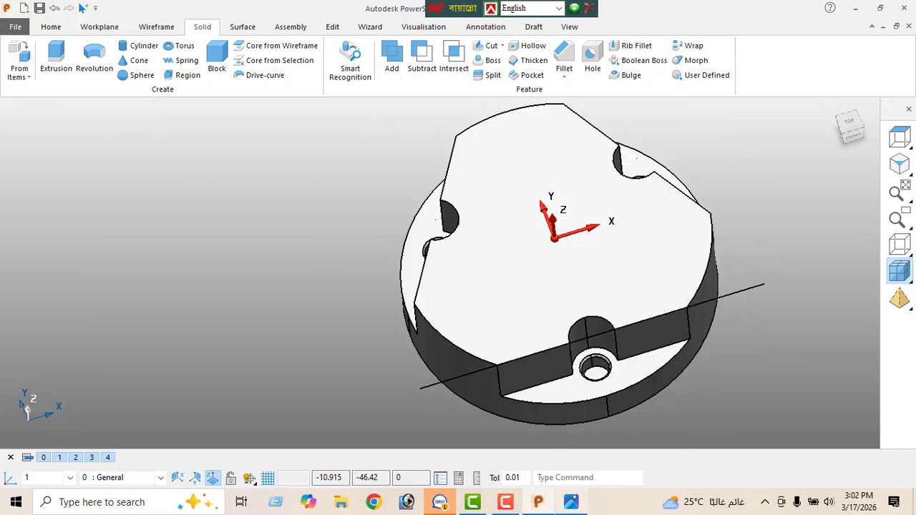
Check the central bore in the reference drawing and draw a full circle of radius about 8 centred on the workplane origin
left_click(573, 502)
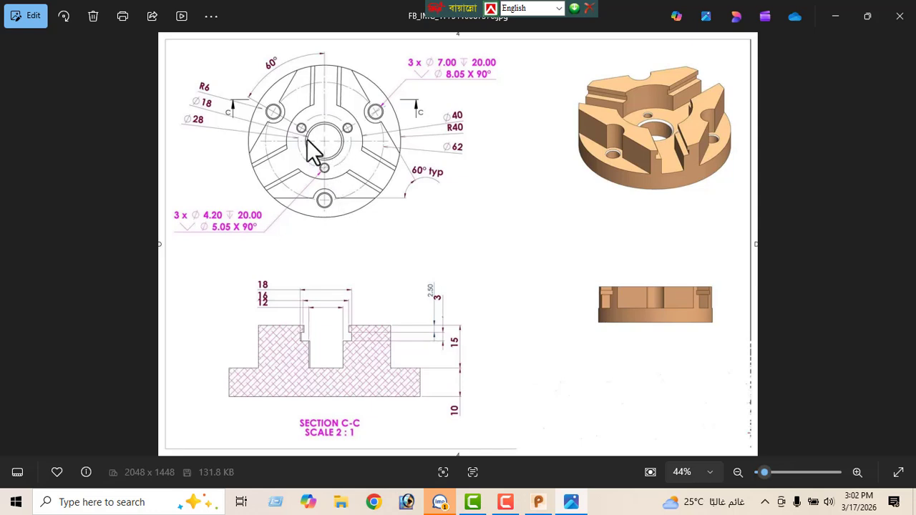
left_click(835, 15)
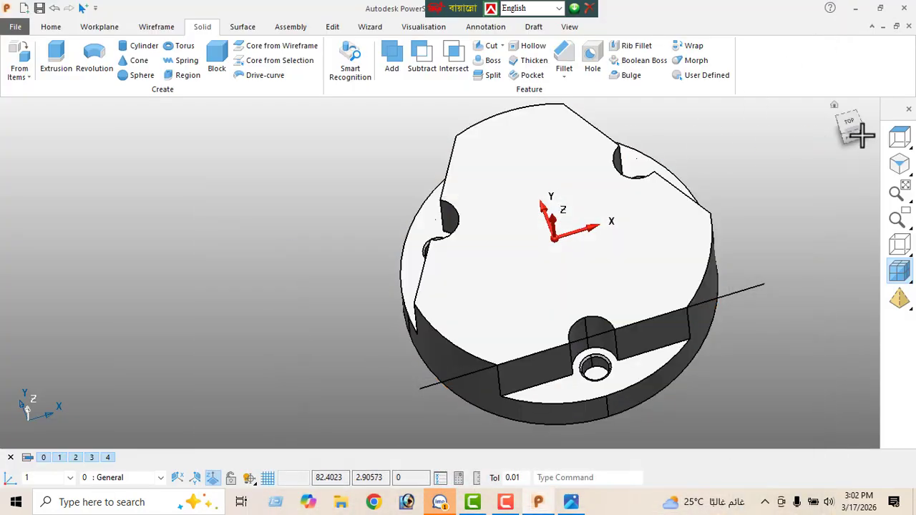
left_click(156, 27)
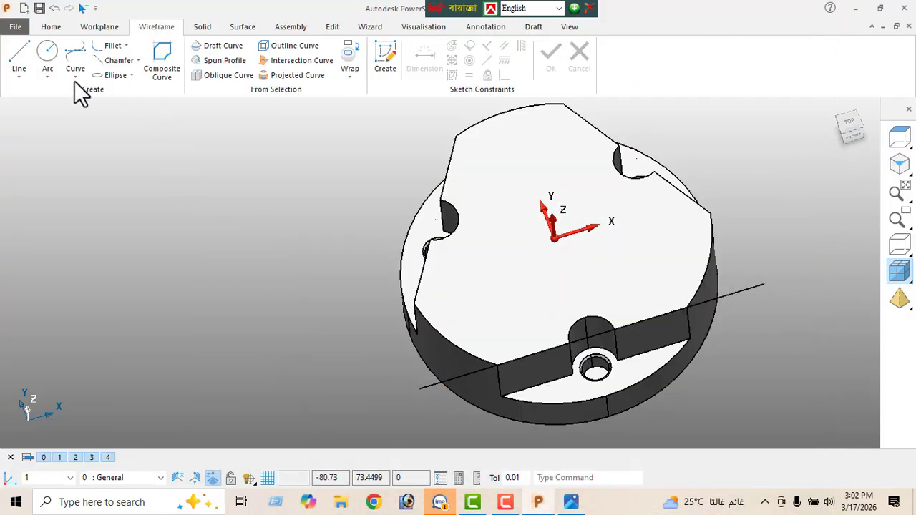
left_click(46, 60)
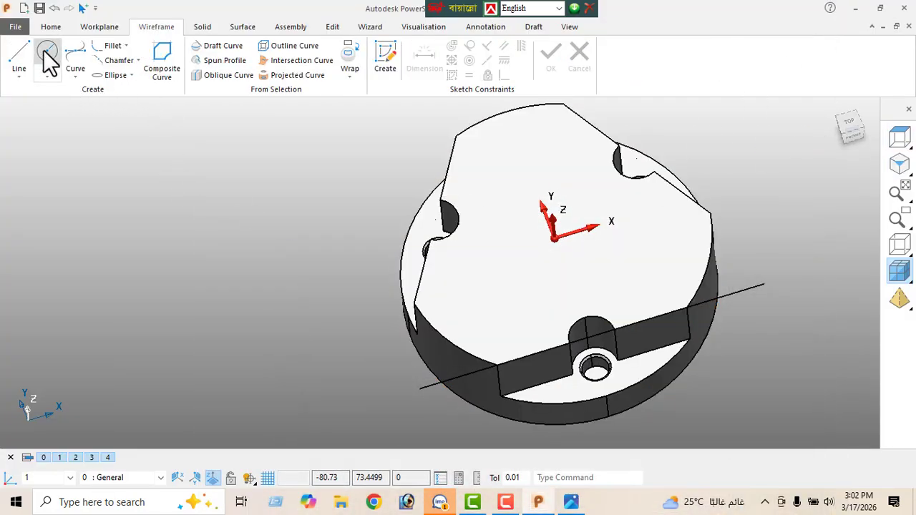
left_click(552, 241)
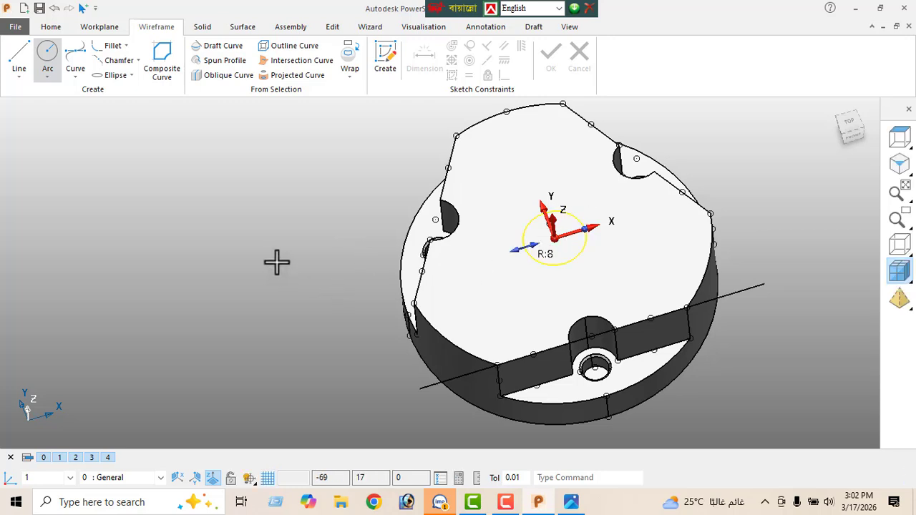
right_click(222, 215)
key("Escape")
key("Escape")
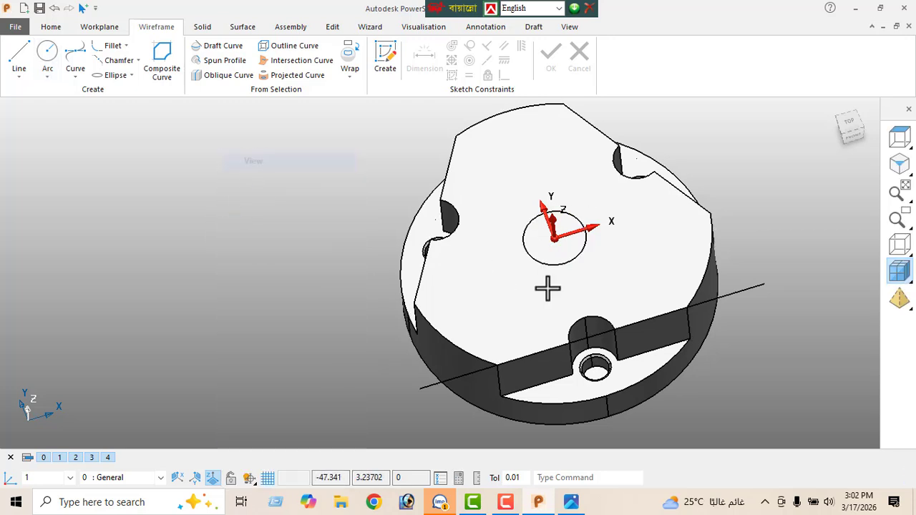
Set the radius of the central circle to 9
left_click(568, 260)
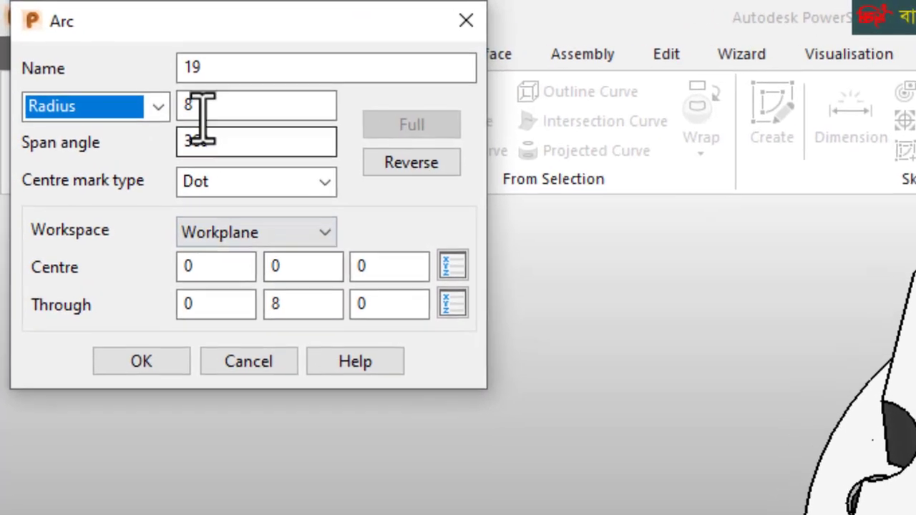
left_click_drag(101, 57, 92, 63)
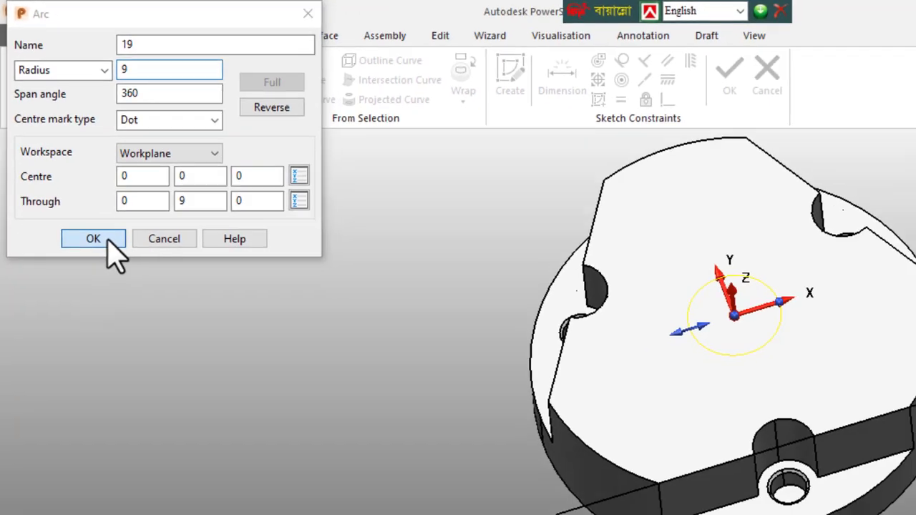
left_click(142, 363)
Cut the solid with the radius 9 central circle as a Through solid cut with angle 0
left_click(899, 166)
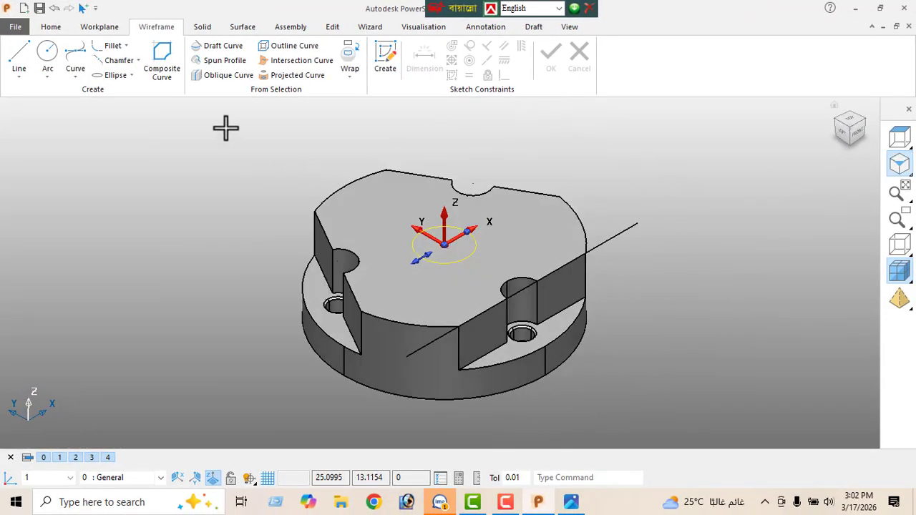
left_click(202, 28)
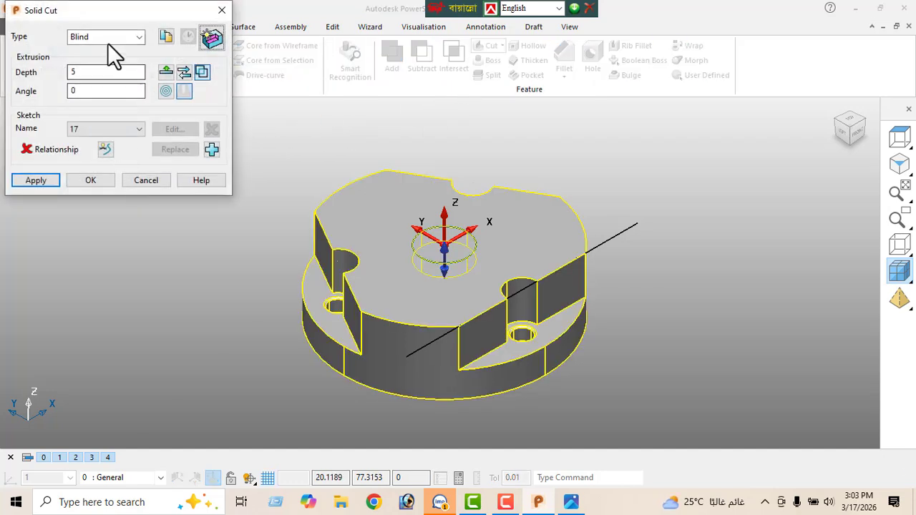
left_click(118, 37)
left_click(111, 64)
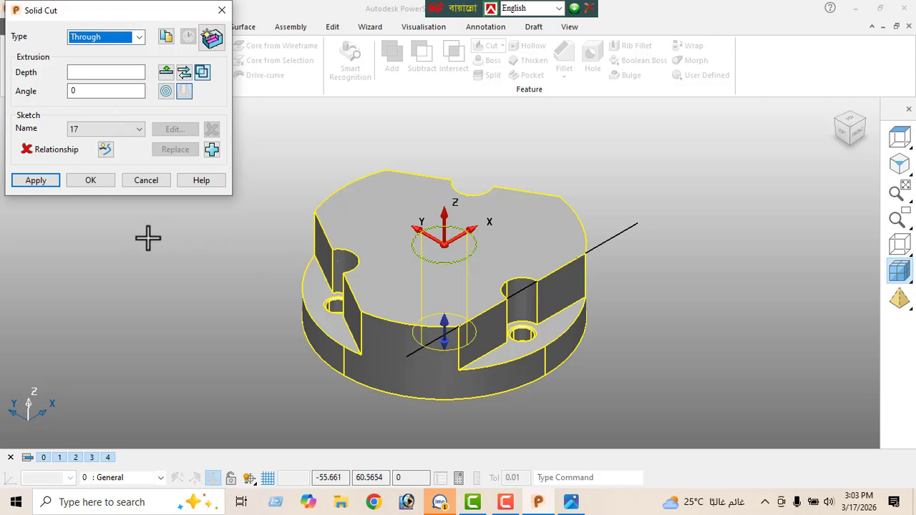
left_click(32, 180)
left_click(142, 179)
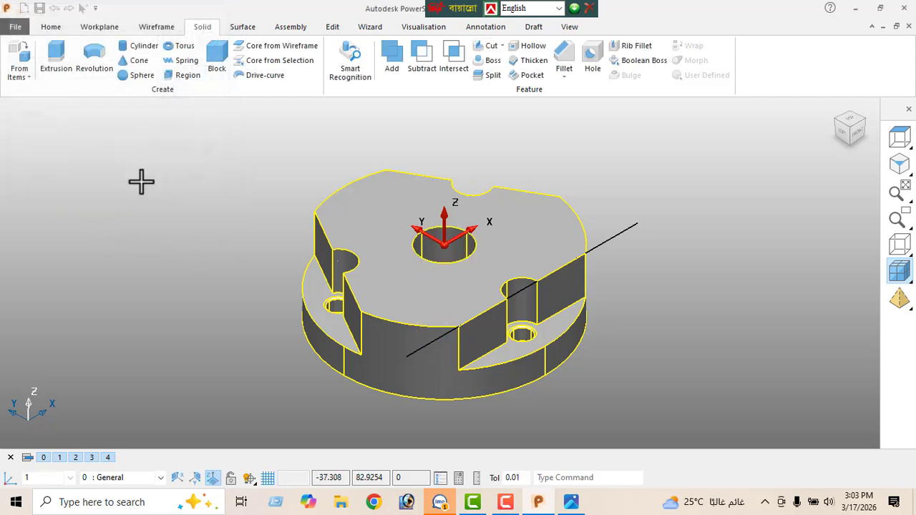
Consult the reference drawing for the central recess and draw a larger circle of radius about 17.13 around the bore, centred on the origin
middle_click_drag(446, 360, 328, 385)
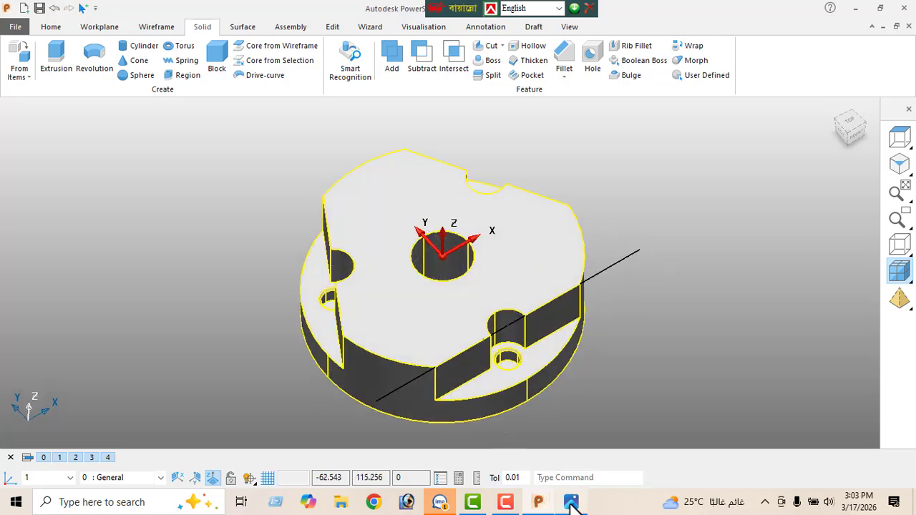
left_click(570, 501)
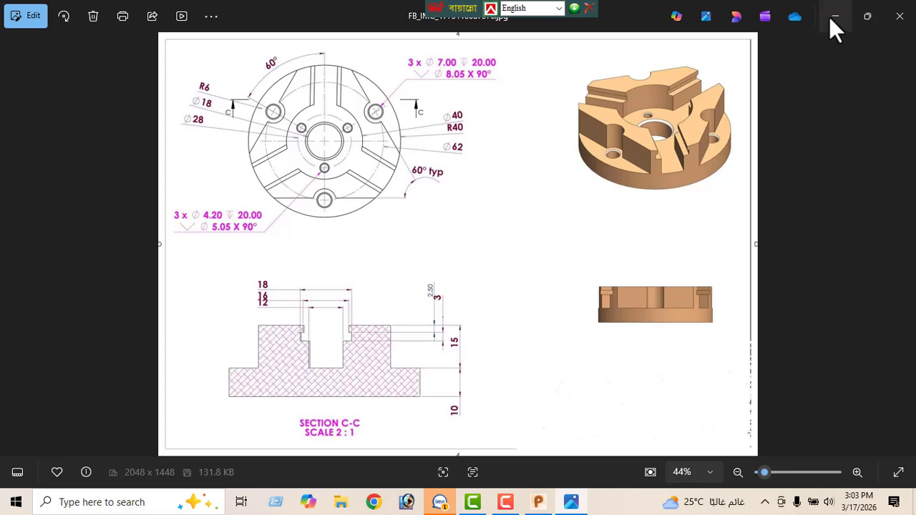
left_click(834, 15)
left_click(152, 27)
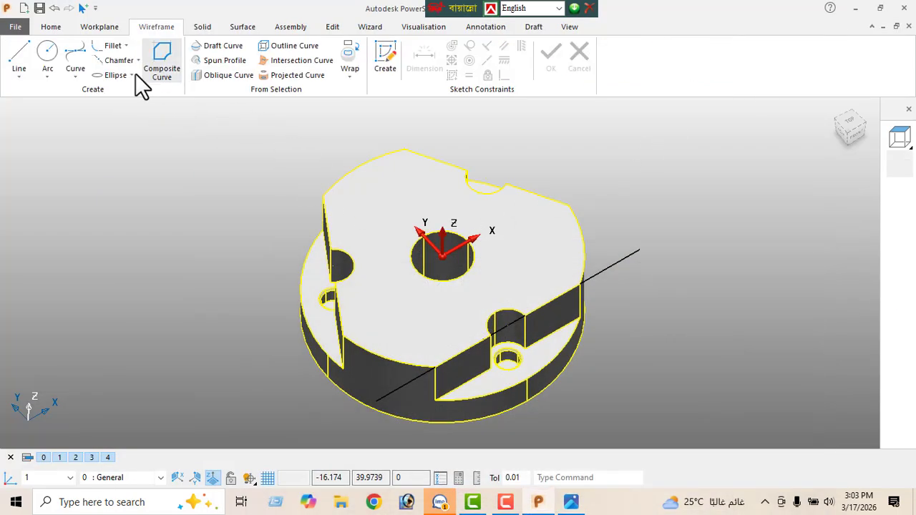
left_click(48, 54)
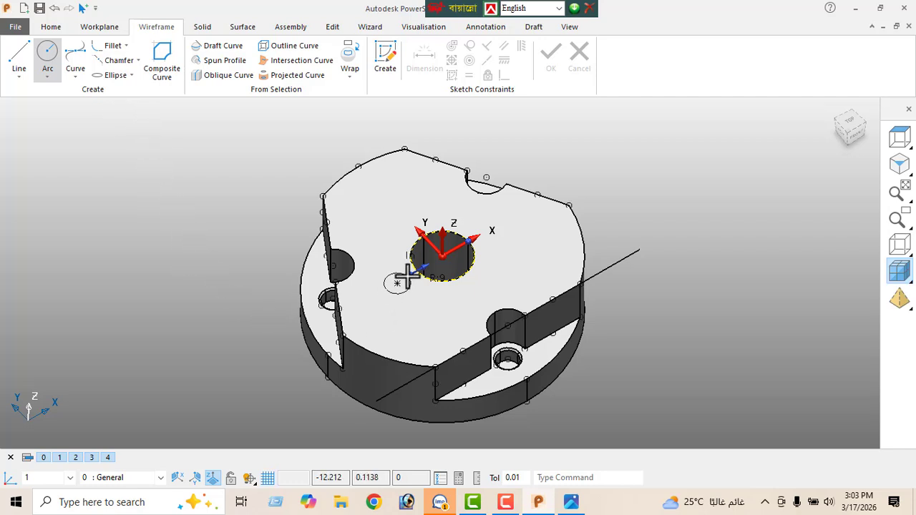
left_click_drag(394, 285, 143, 195)
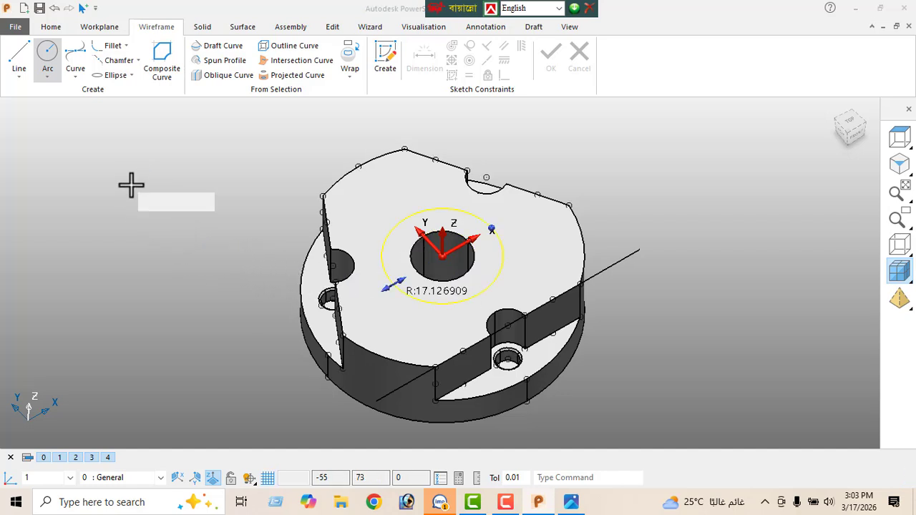
right_click(160, 190)
left_click(162, 162)
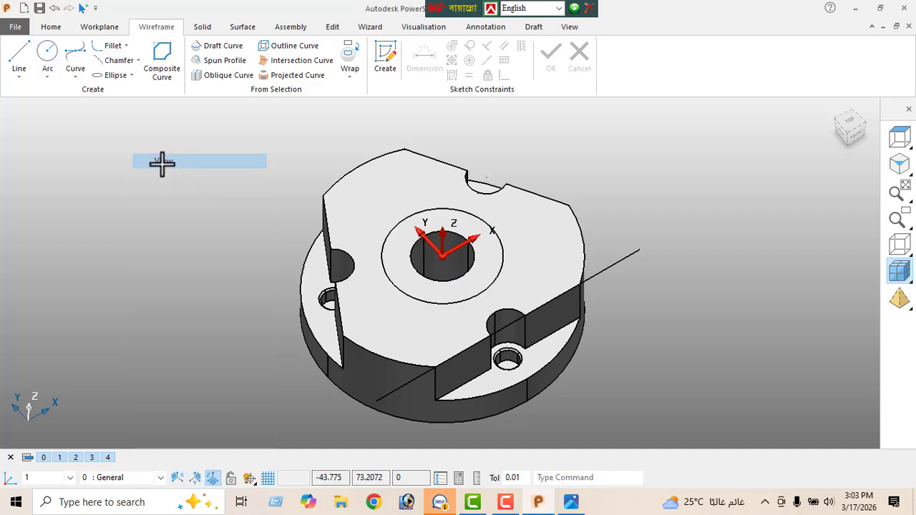
Set the larger circle's radius to 20 and switch its size definition to Diameter
left_click(431, 302)
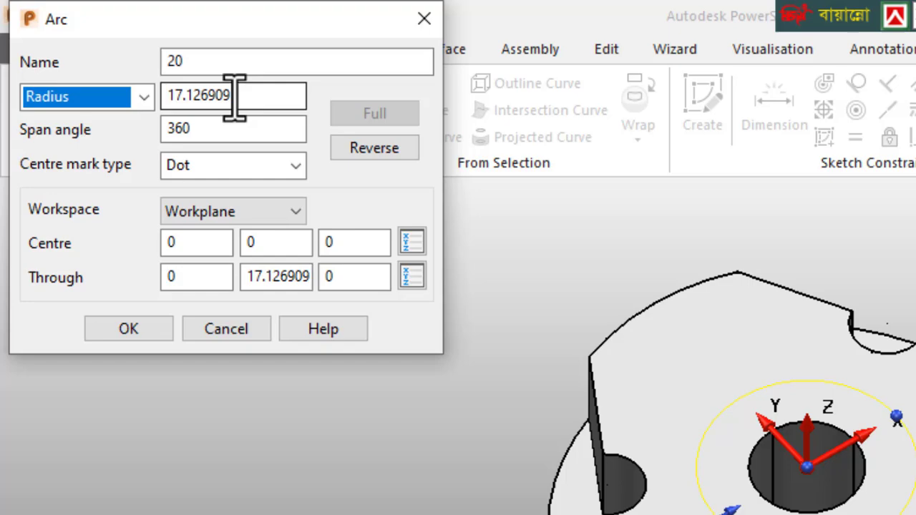
left_click_drag(233, 96, 154, 151)
type("20")
key("Return")
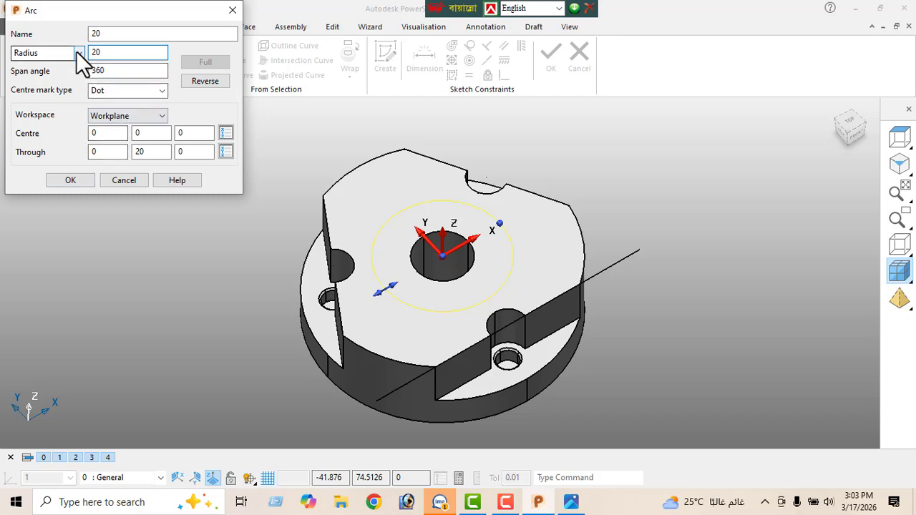
left_click(75, 51)
left_click(58, 77)
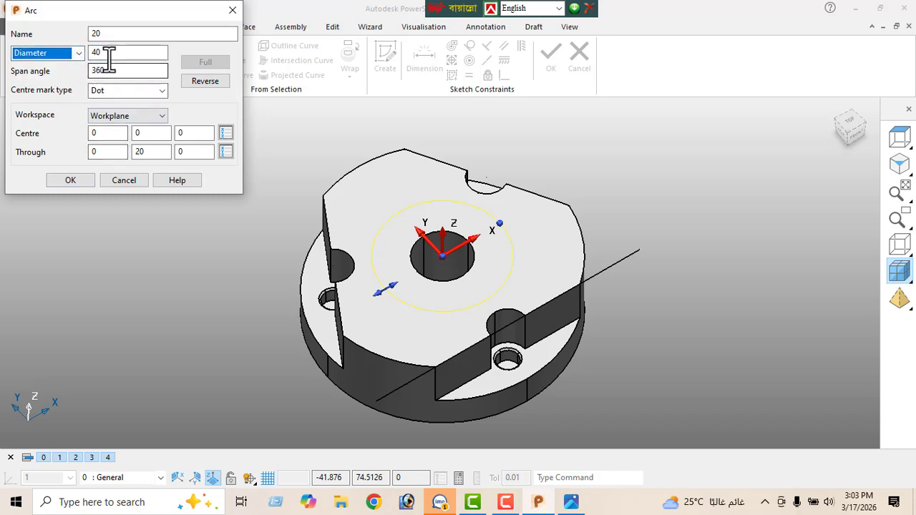
left_click(62, 181)
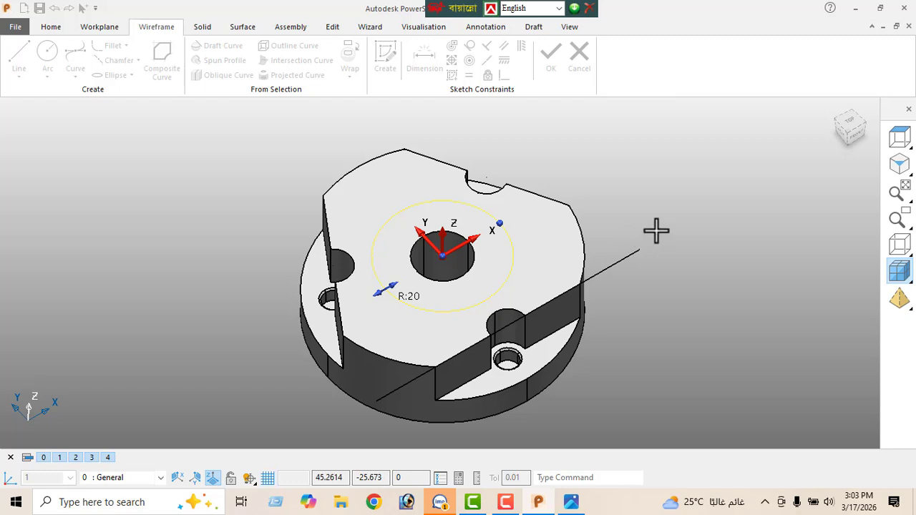
Cut the solid with the radius 20 circle as a blind solid cut with depth 15 and angle 0
left_click(201, 30)
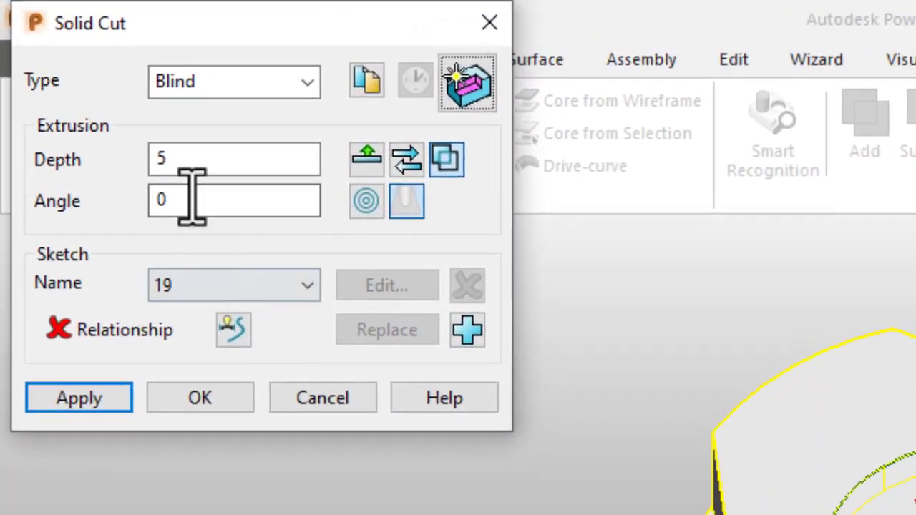
left_click_drag(190, 159, 132, 190)
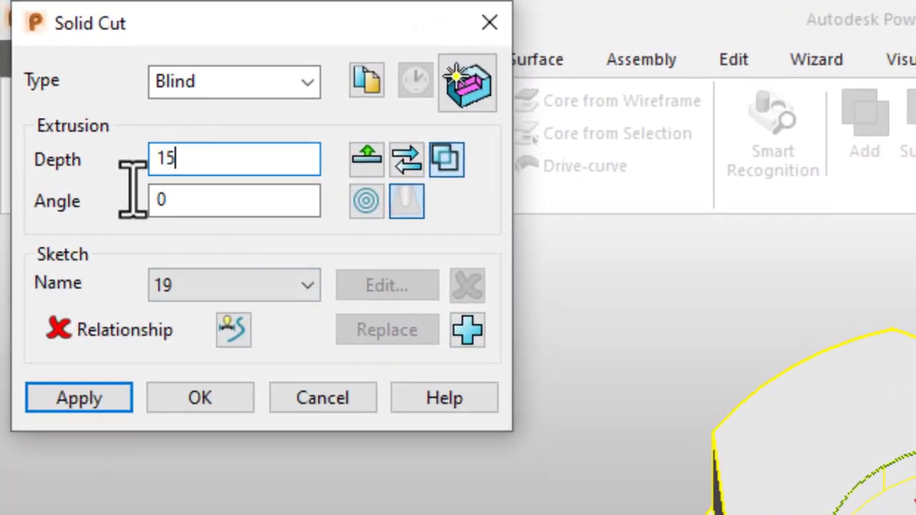
key("Return")
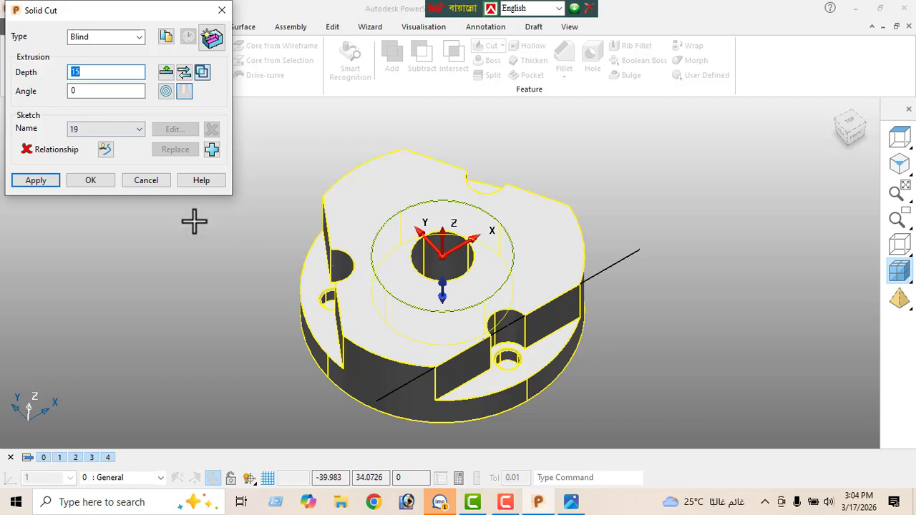
left_click(40, 182)
left_click(138, 180)
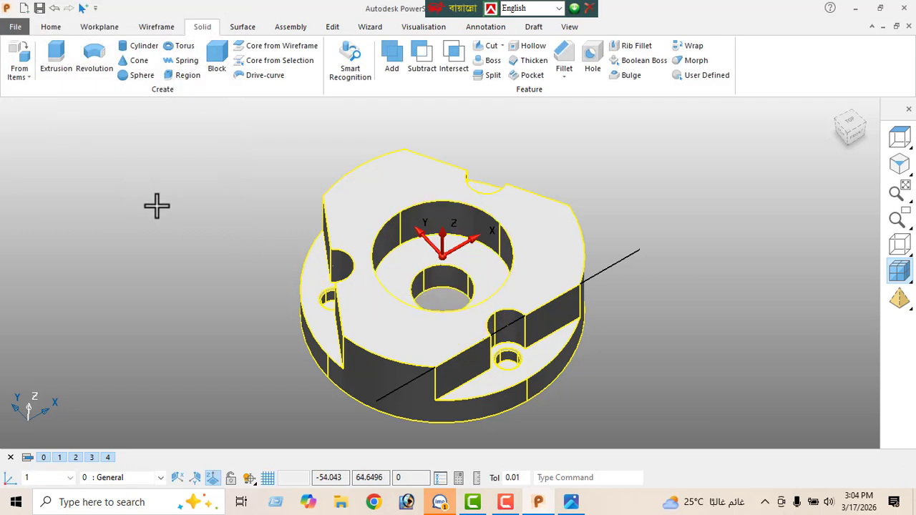
Examine the recessed part from the front, the right and several oblique angles
middle_click_drag(485, 282, 496, 250)
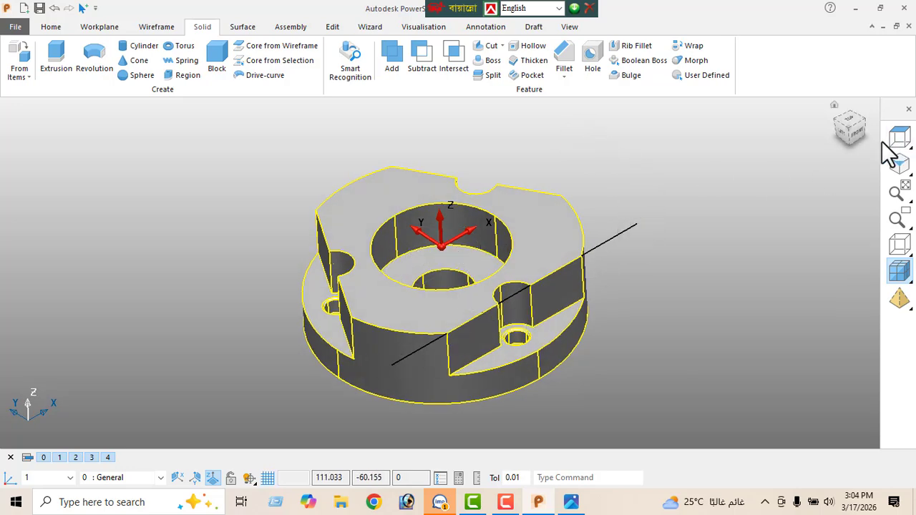
left_click(859, 133)
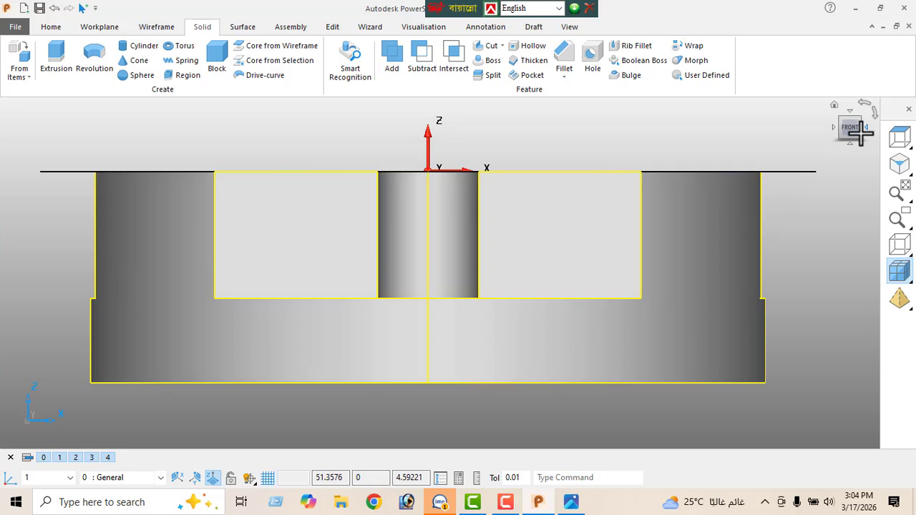
left_click(866, 128)
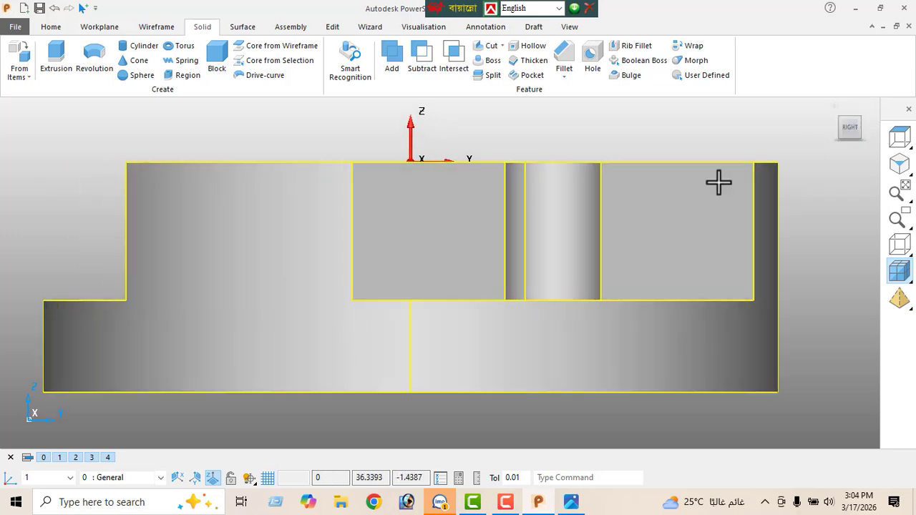
scroll(593, 196, "down", 1)
scroll(434, 246, "down", 3)
middle_click_drag(374, 272, 593, 282)
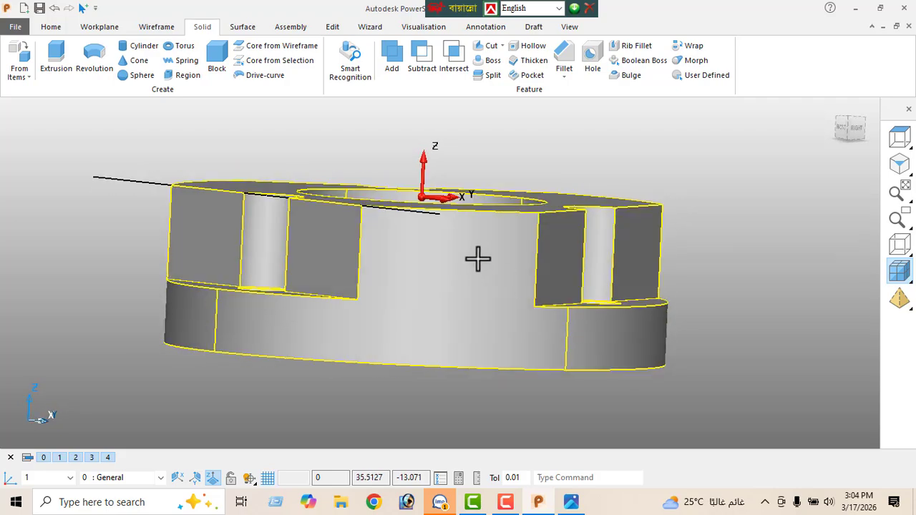
middle_click_drag(462, 260, 697, 288)
middle_click_drag(415, 279, 363, 317)
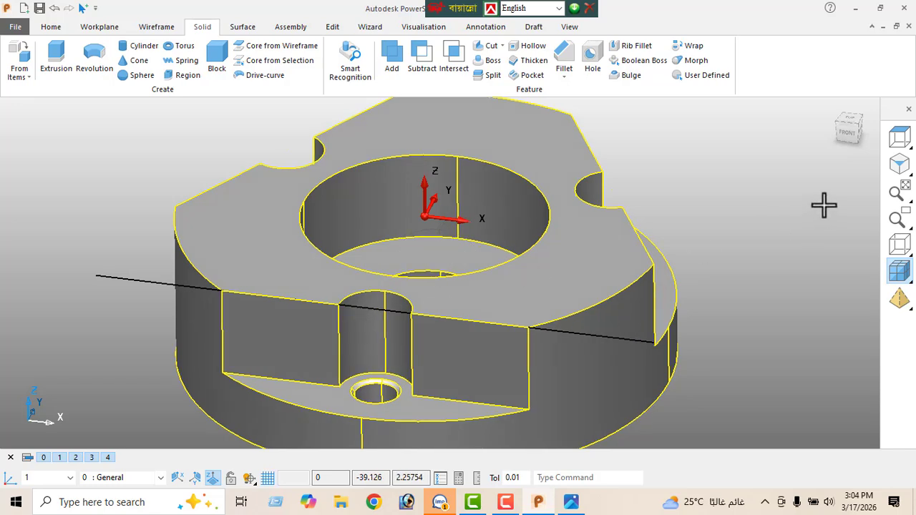
Draw a vertical line in the top view from above the disc at (0, 46) down to the origin
left_click(902, 148)
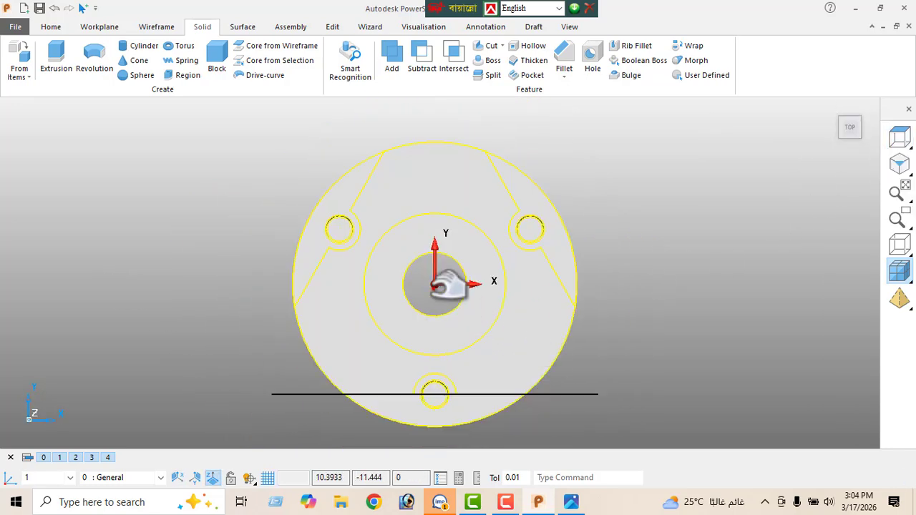
left_click(156, 26)
left_click(22, 60)
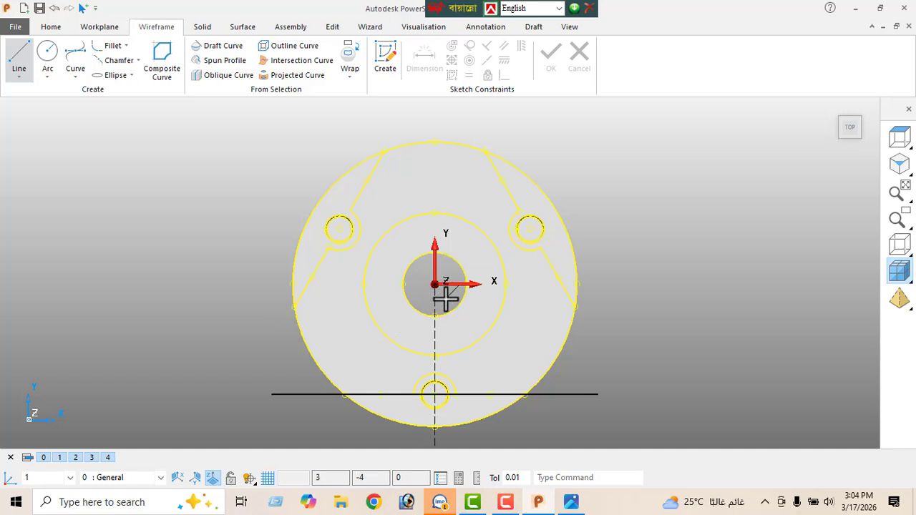
left_click(435, 122)
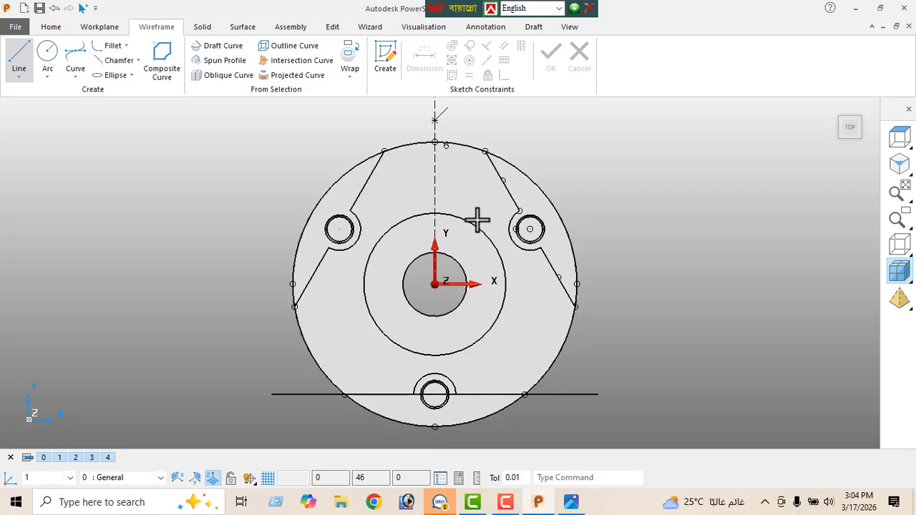
left_click(434, 283)
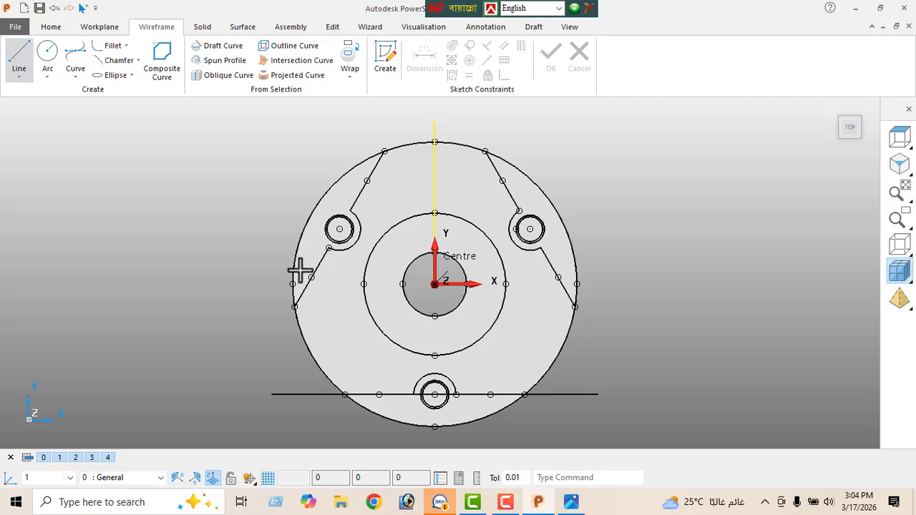
Offset one copy of the 46 mm centre line 6 mm to each side, checking the slot width in the reference drawing
right_click(139, 198)
left_click(184, 163)
middle_click_drag(255, 308, 191, 181)
middle_click_drag(408, 364, 146, 306)
middle_click_drag(515, 339, 191, 322)
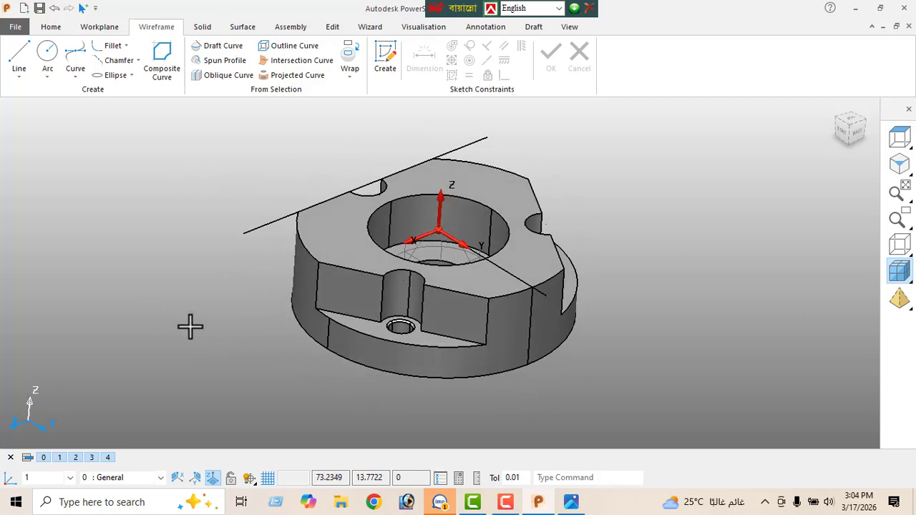
left_click(552, 315)
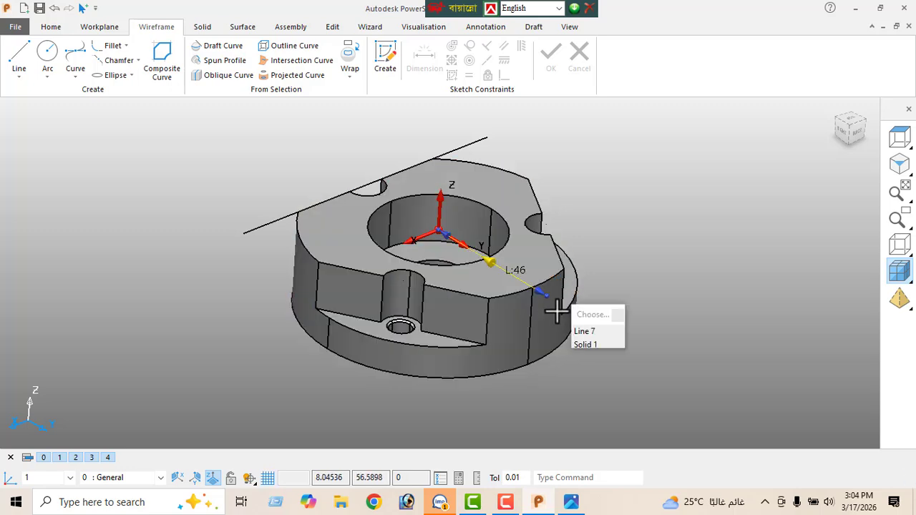
left_click(571, 501)
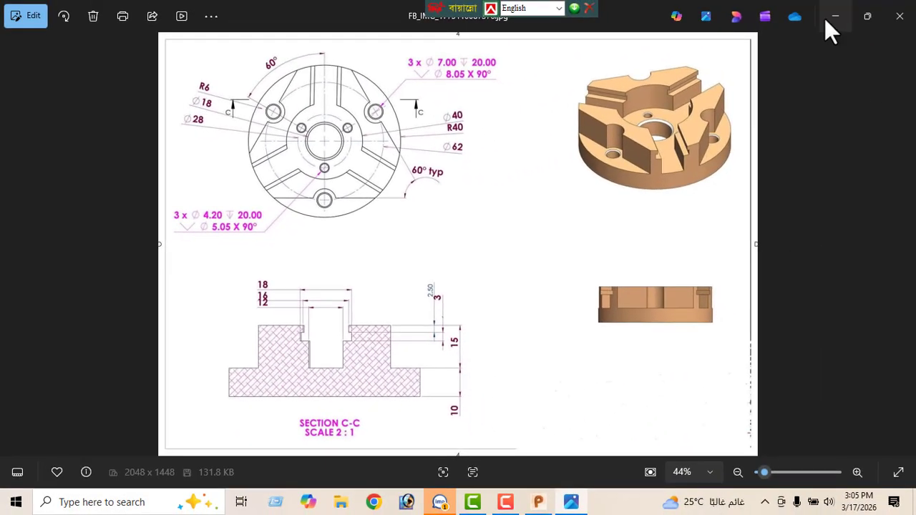
left_click(832, 17)
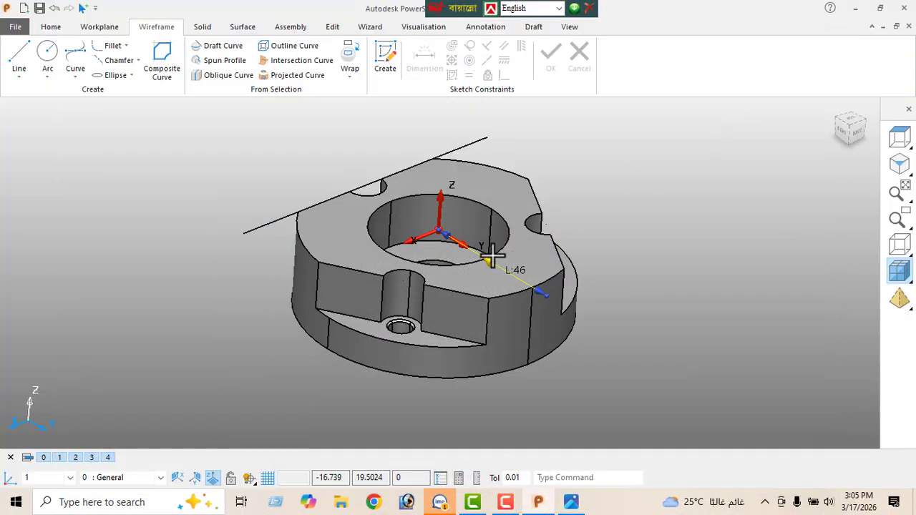
left_click(332, 27)
left_click(162, 63)
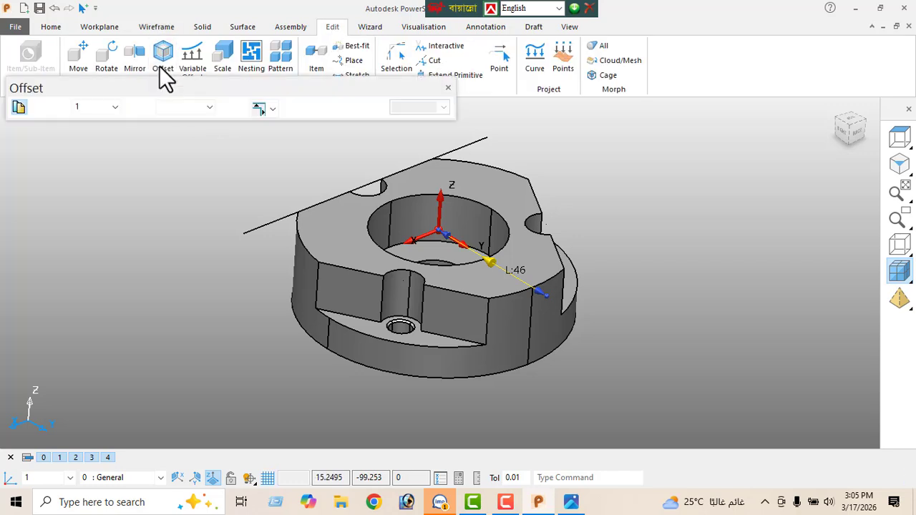
left_click(153, 106)
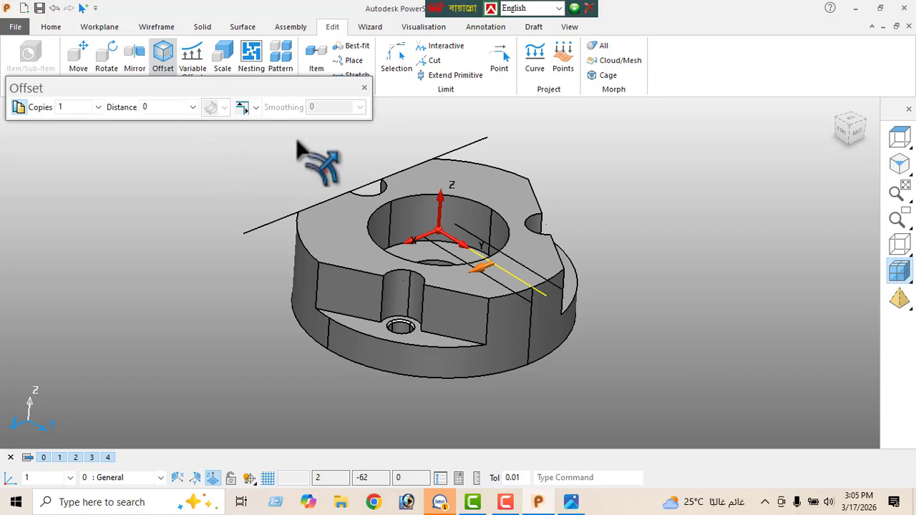
left_click(363, 89)
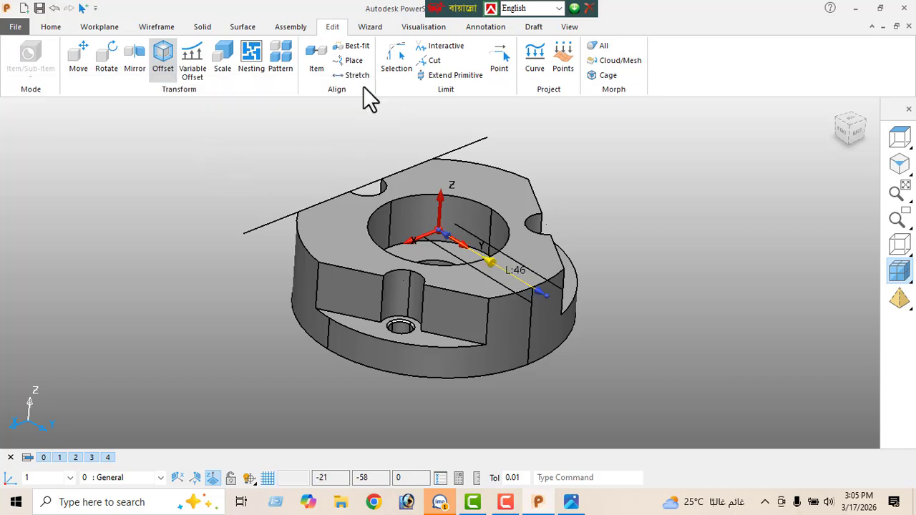
Draw 12 mm lines across both ends of the two offset lines to close the slot outline
middle_click_drag(324, 236, 305, 243)
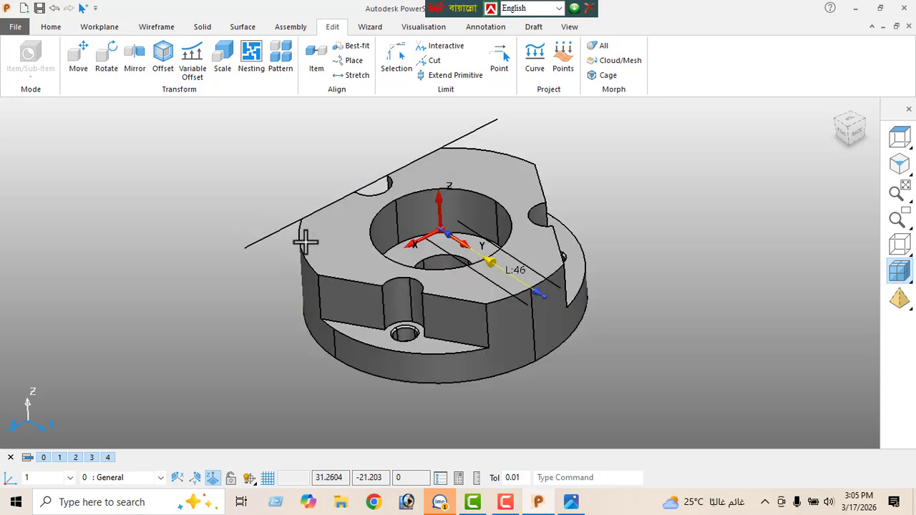
left_click(159, 29)
left_click(21, 60)
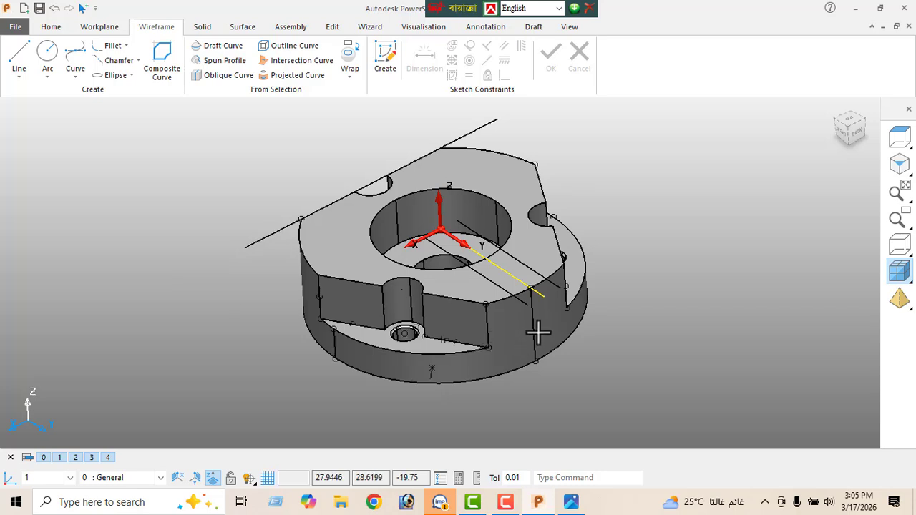
left_click(563, 293)
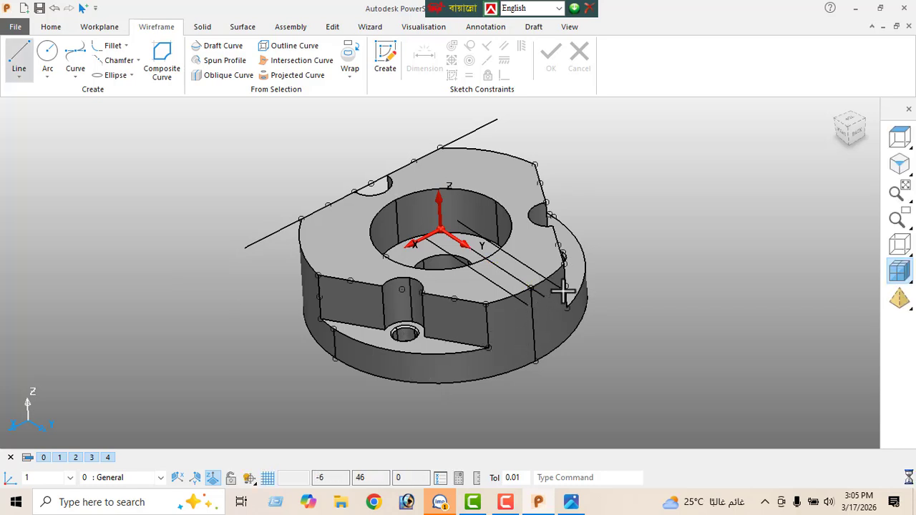
left_click(460, 223)
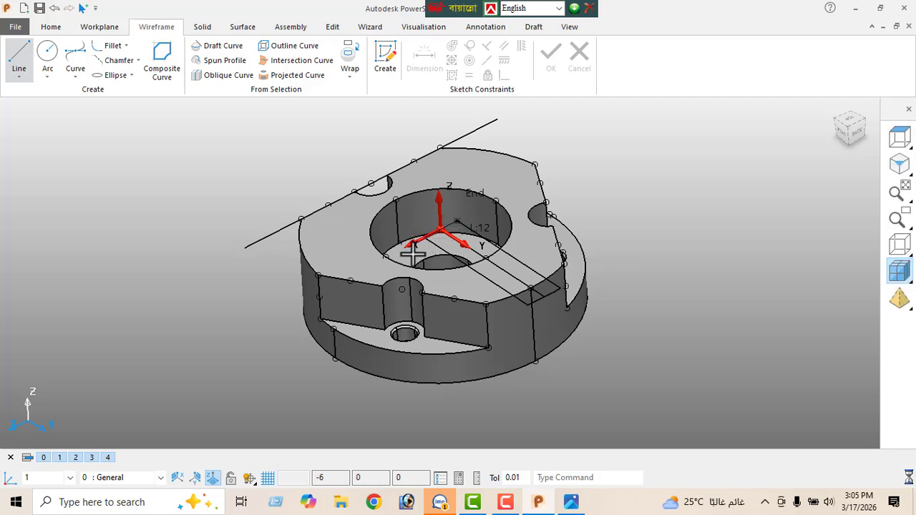
Create a closed composite curve around the 12 mm wide rectangular slot outline and save it
left_click(162, 59)
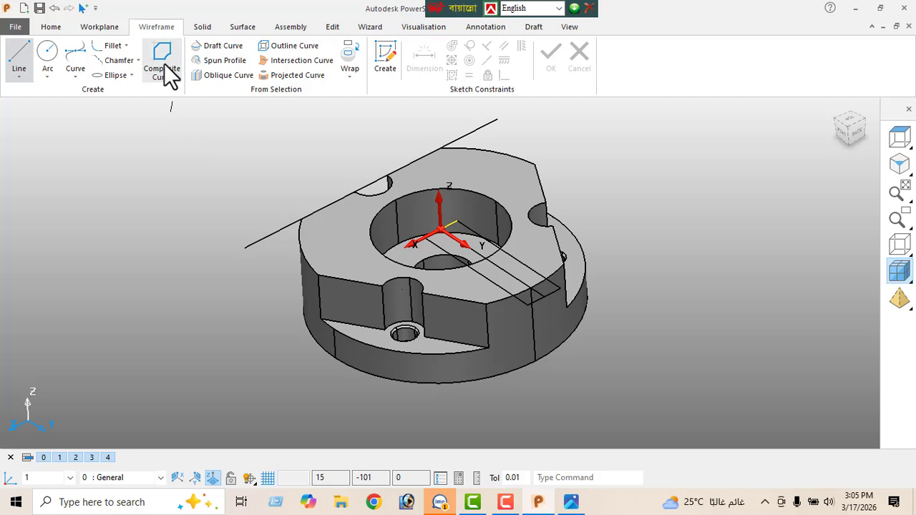
left_click(541, 270)
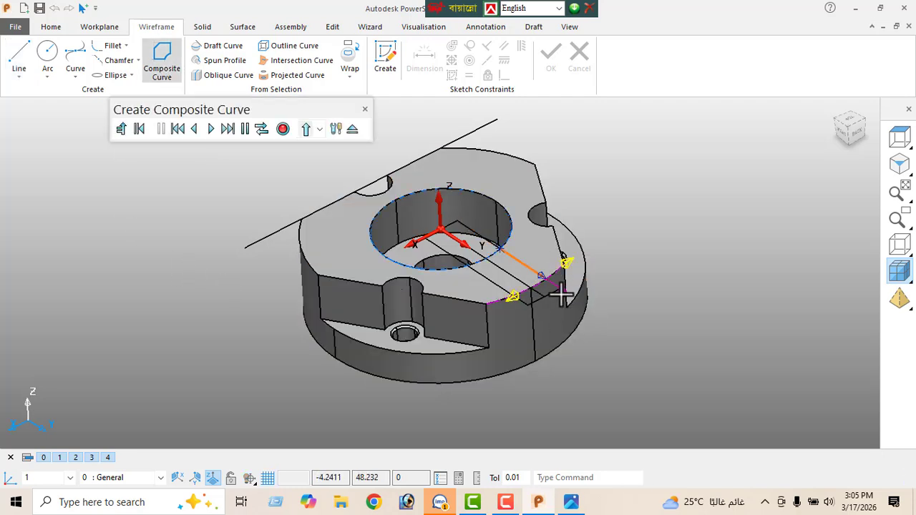
left_click(556, 287)
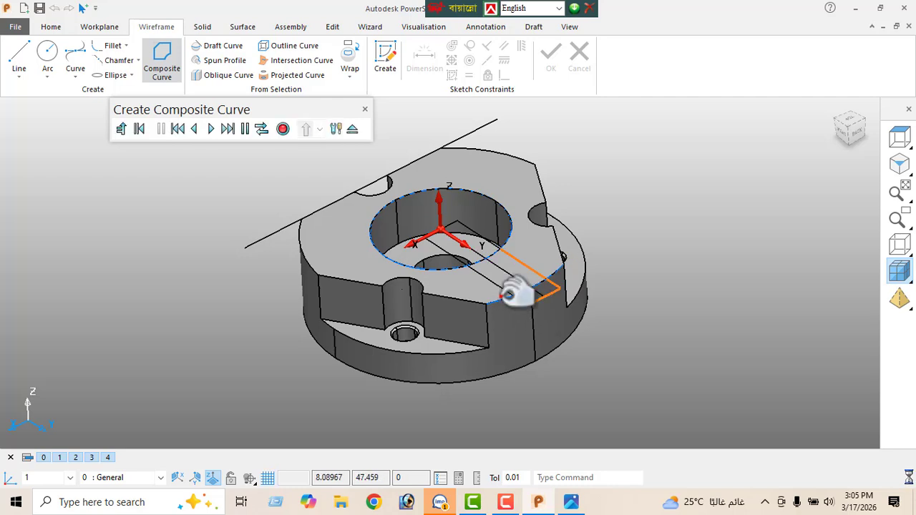
left_click(469, 266)
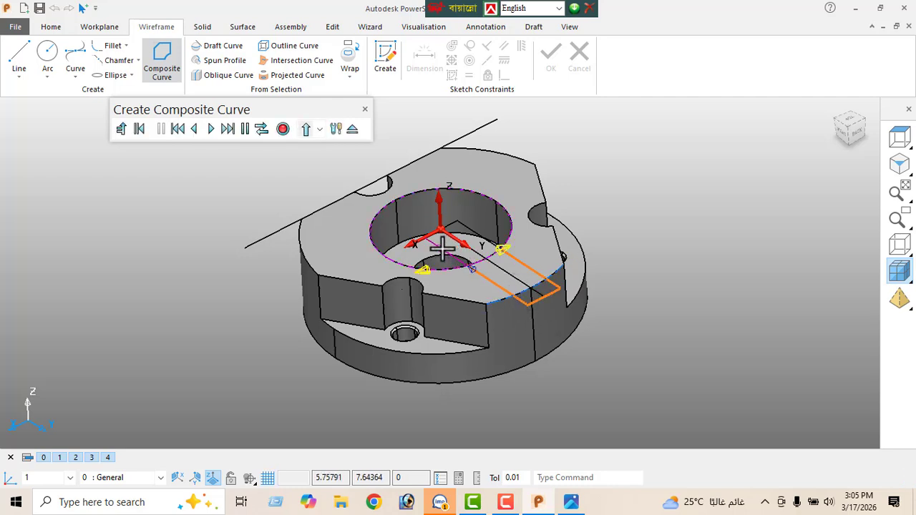
left_click(462, 229)
left_click(512, 262)
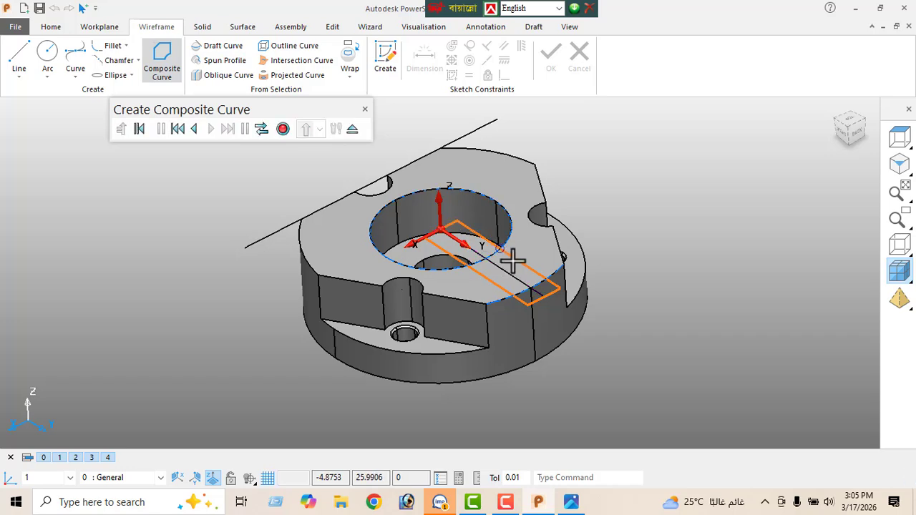
left_click(281, 132)
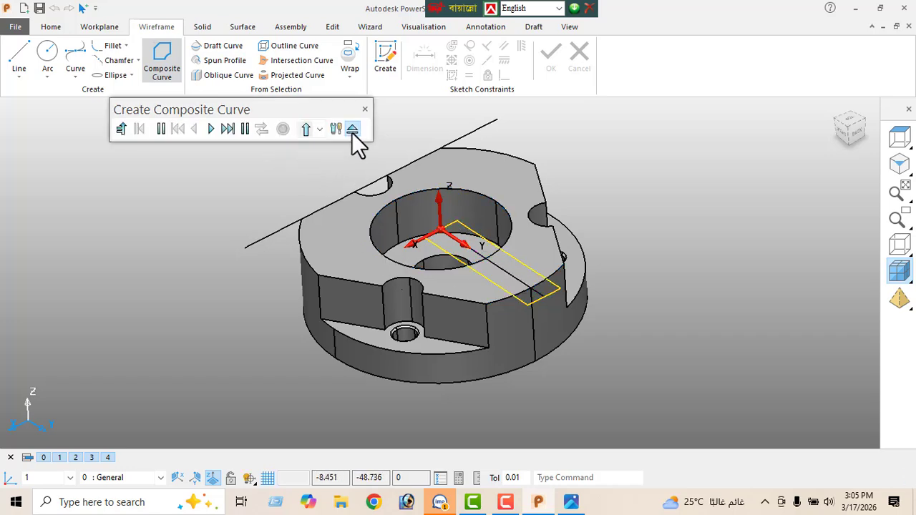
left_click(351, 130)
Cut the solid with the rectangular slot curve as a blind cut with depth 15 and angle 0
middle_click_drag(542, 316, 572, 288)
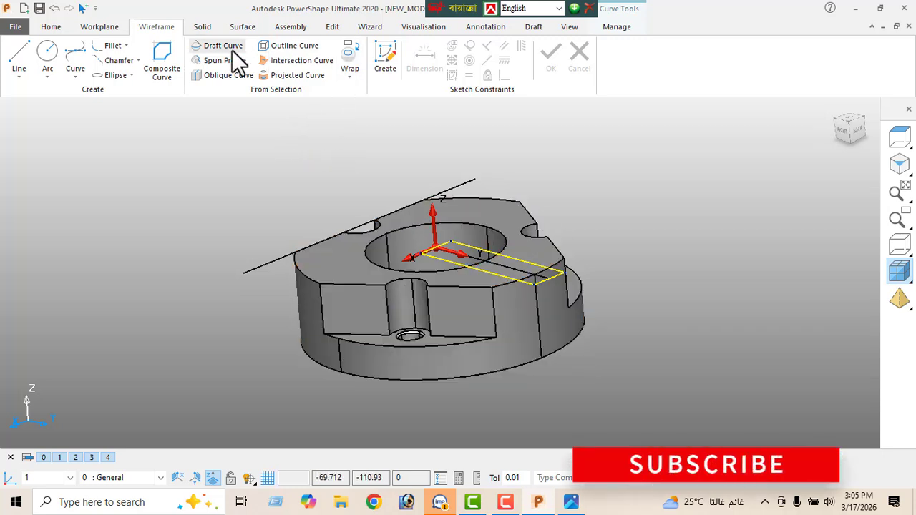
left_click(202, 27)
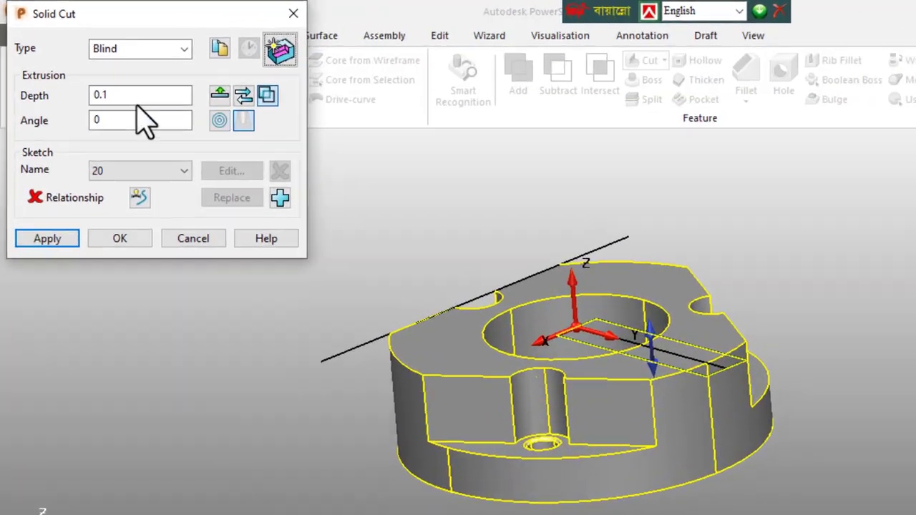
left_click(101, 76)
left_click_drag(240, 183, 39, 247)
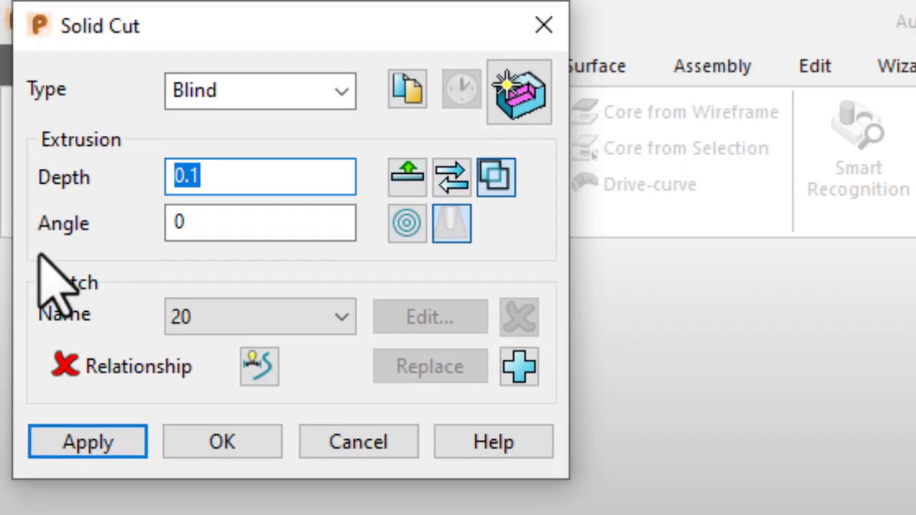
key("Return")
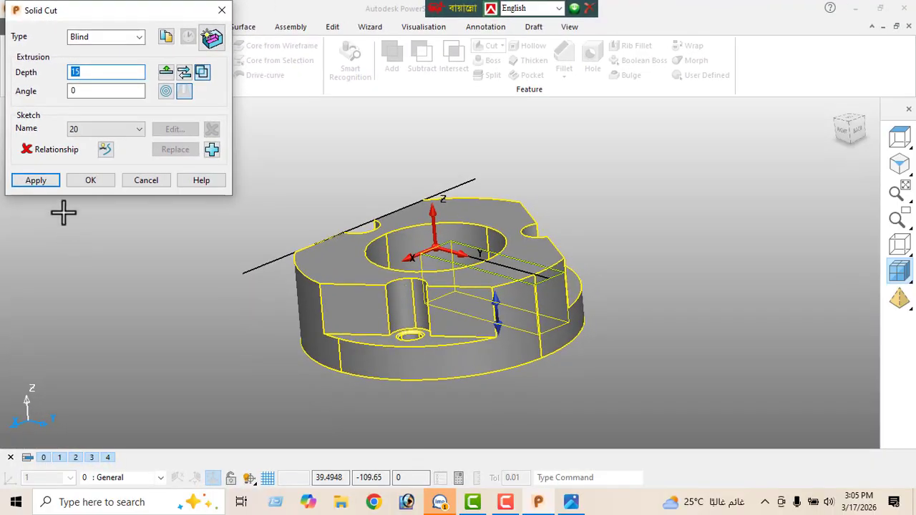
left_click(47, 184)
left_click(130, 181)
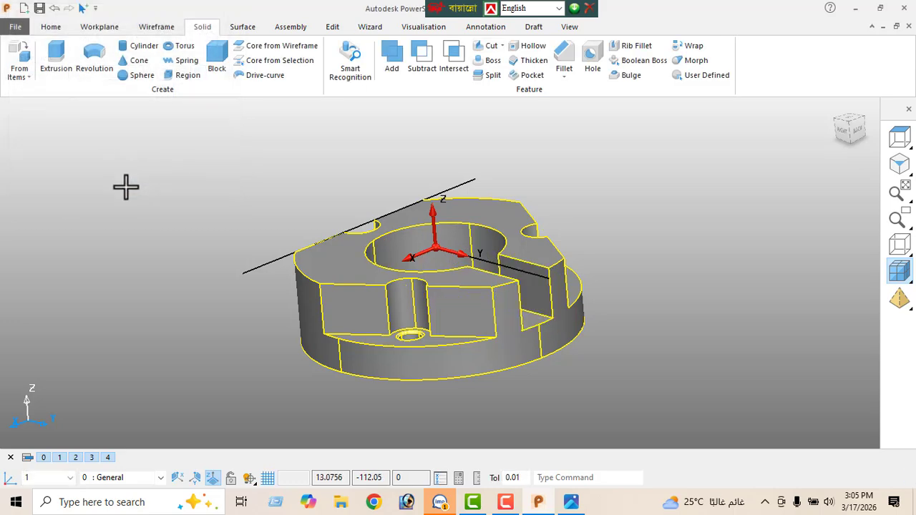
Check the stepped slot widths in the drawing and offset a copy of the centre line 9 mm to each side
middle_click_drag(471, 348, 244, 311)
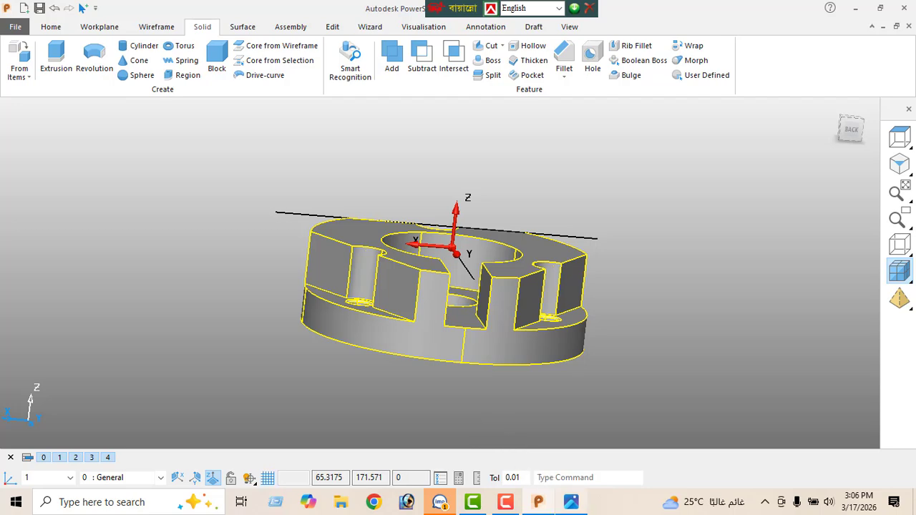
left_click(573, 502)
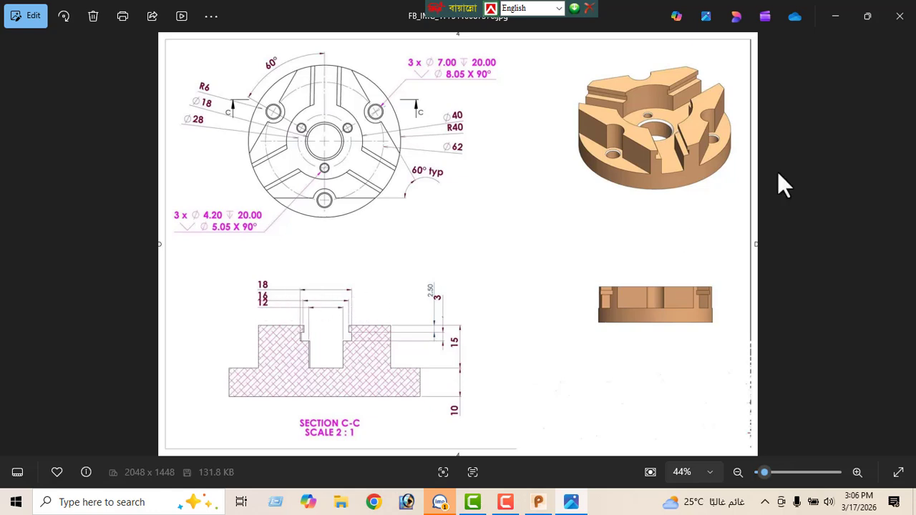
left_click(835, 17)
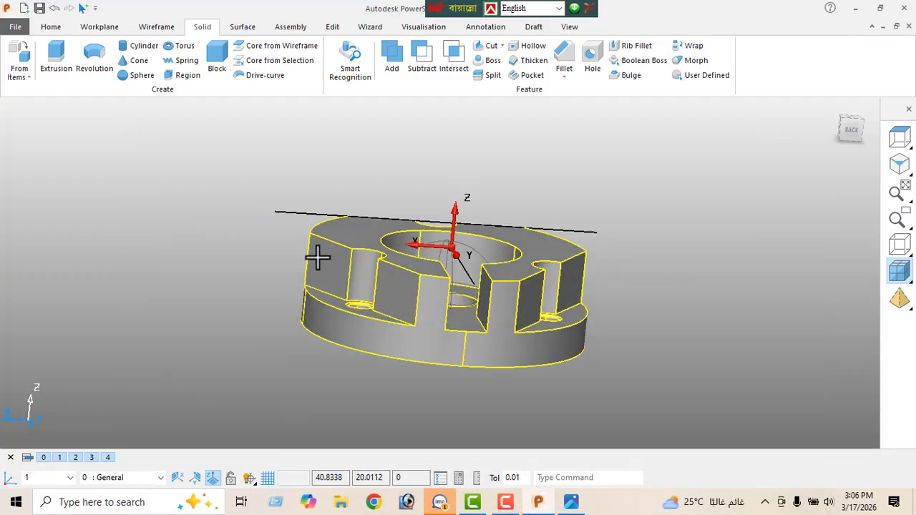
middle_click_drag(317, 258, 387, 299)
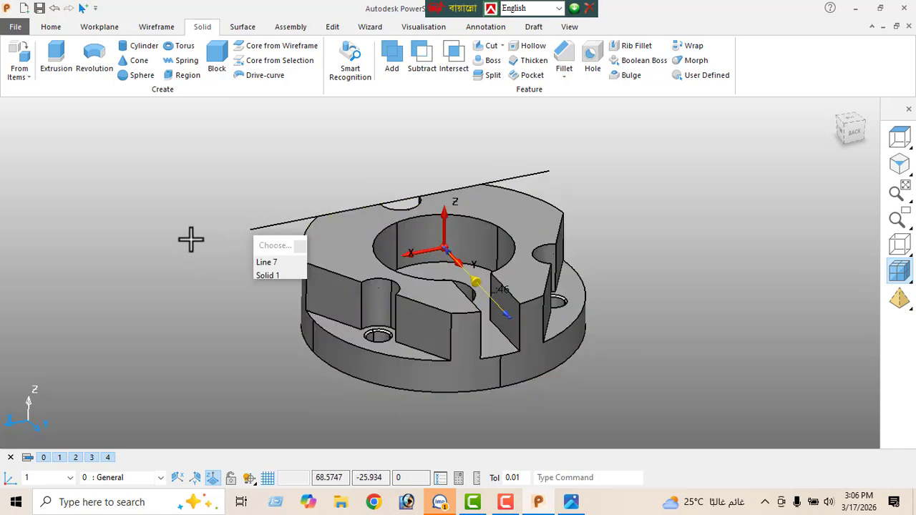
left_click(334, 27)
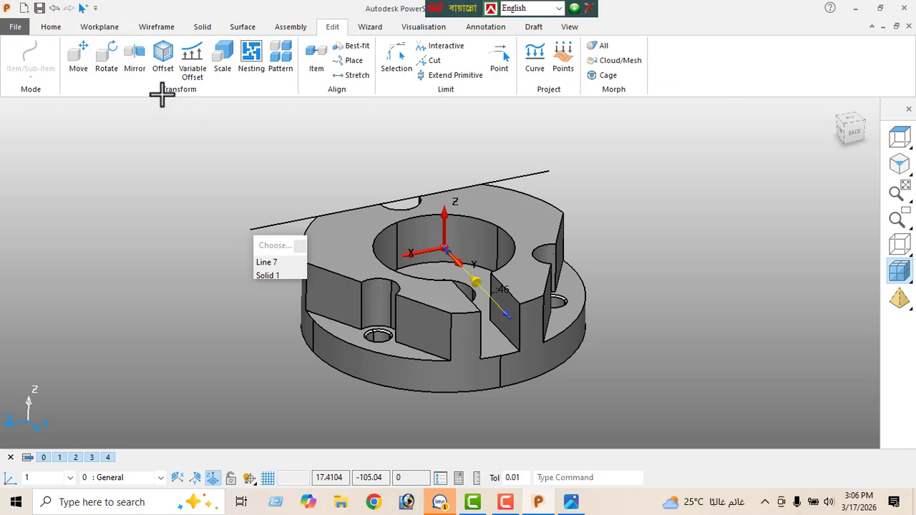
left_click(163, 63)
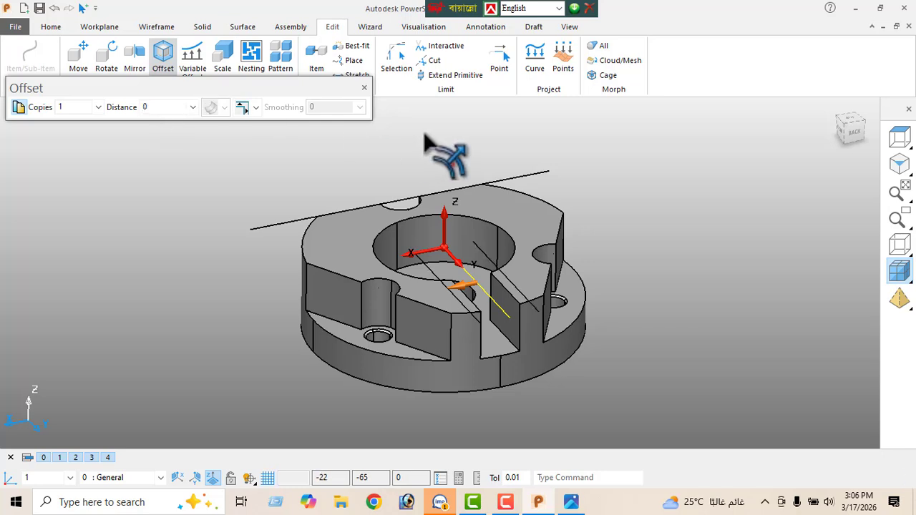
left_click(364, 88)
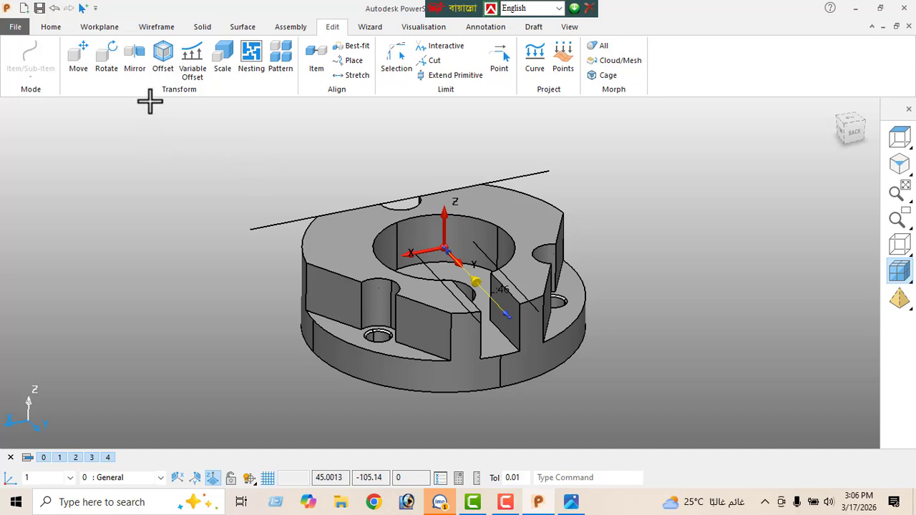
Draw lines across both ends of the 9 mm offset lines to close the wider slot outline
left_click(162, 28)
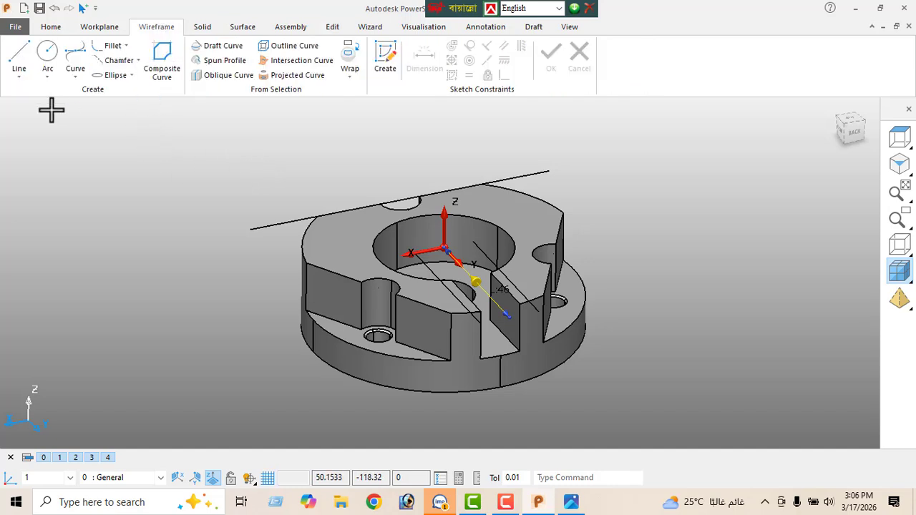
left_click(19, 61)
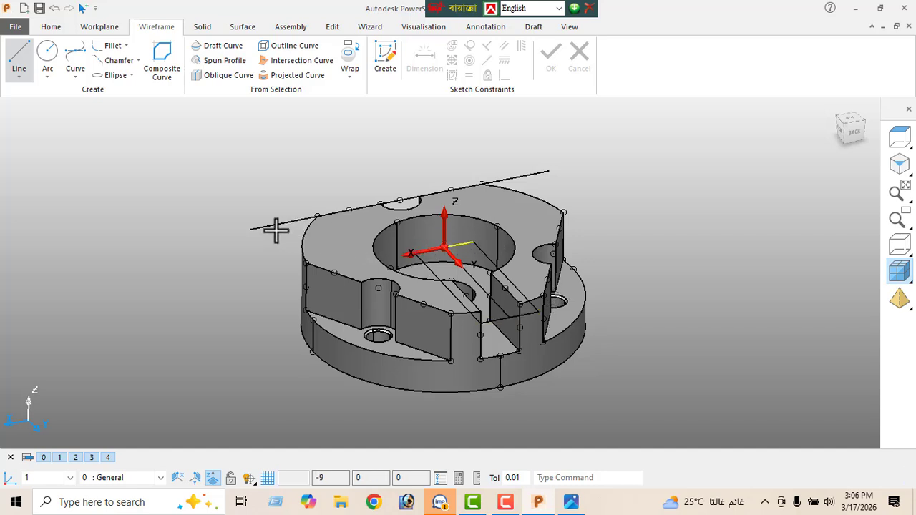
left_click(201, 28)
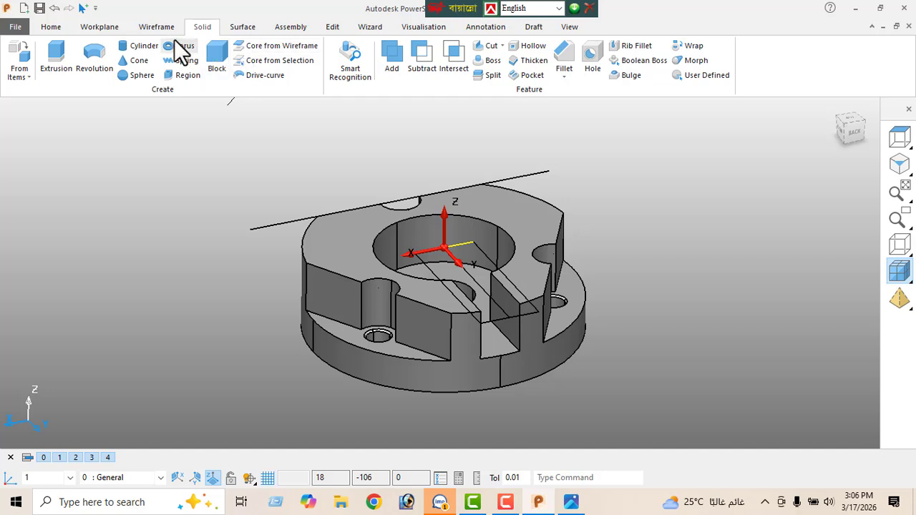
left_click(332, 28)
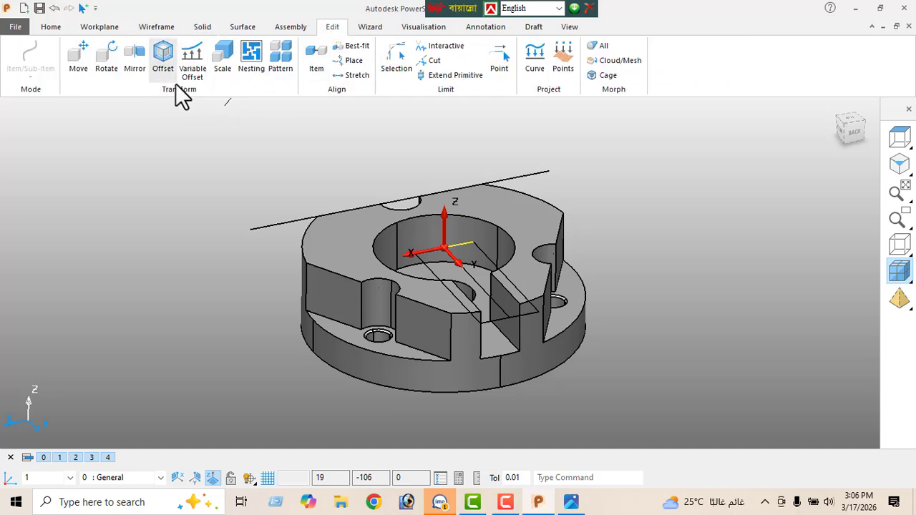
left_click(204, 28)
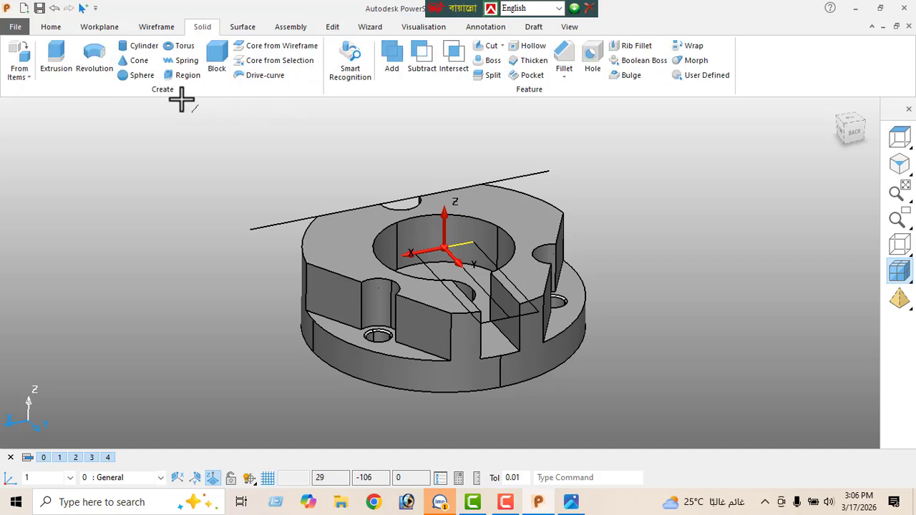
Trace a closed composite curve around the 18 mm wide slot outline
left_click(147, 28)
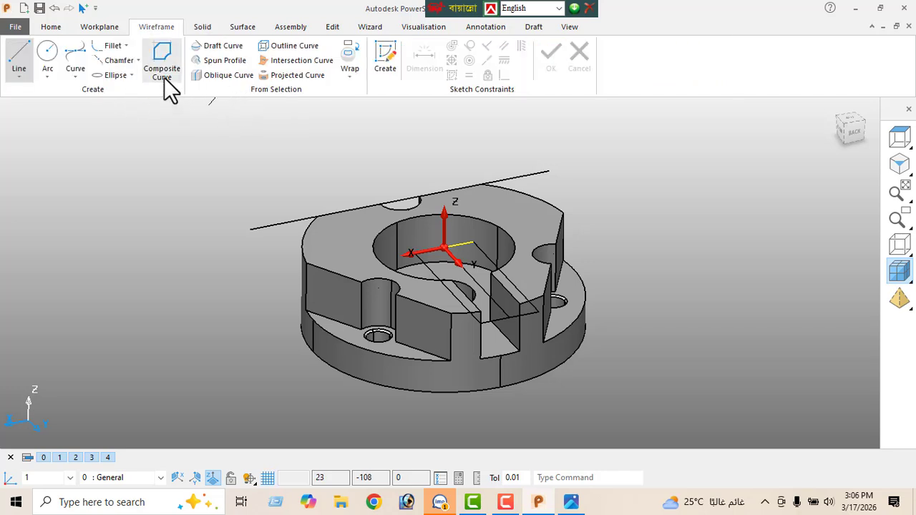
left_click(162, 63)
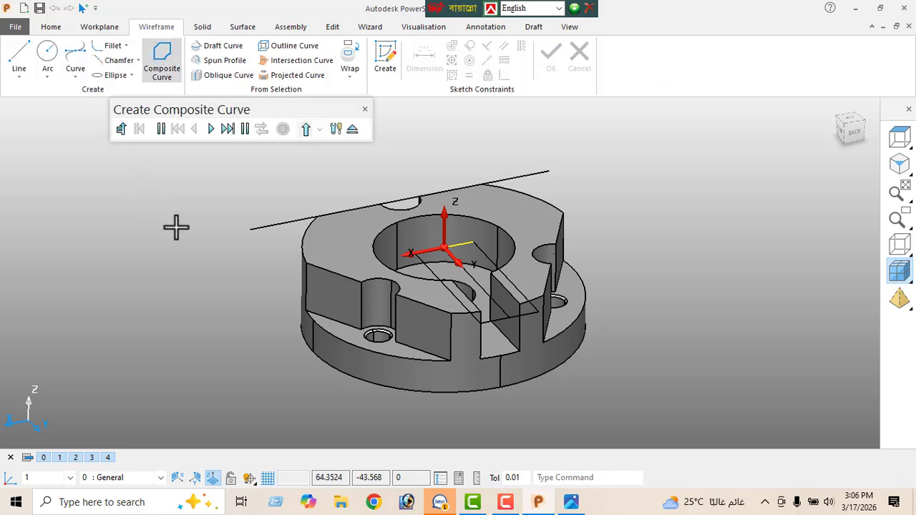
left_click(494, 250)
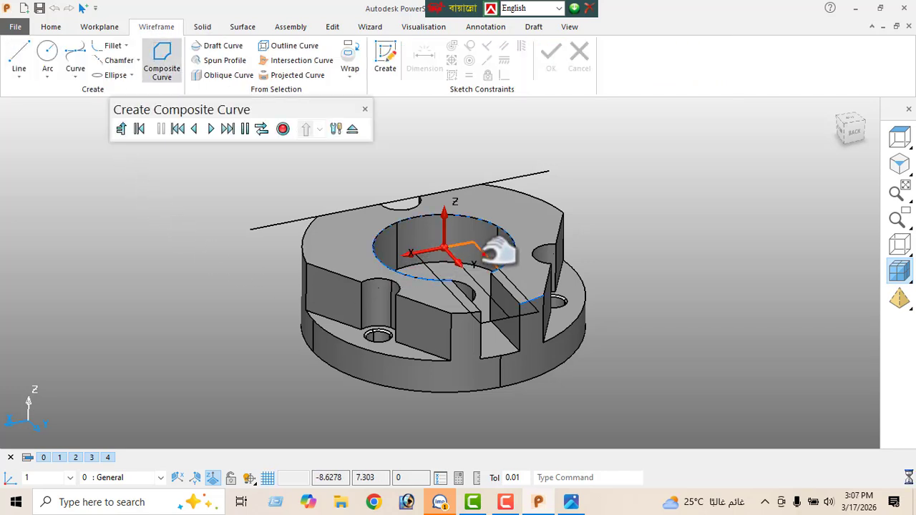
left_click(410, 254)
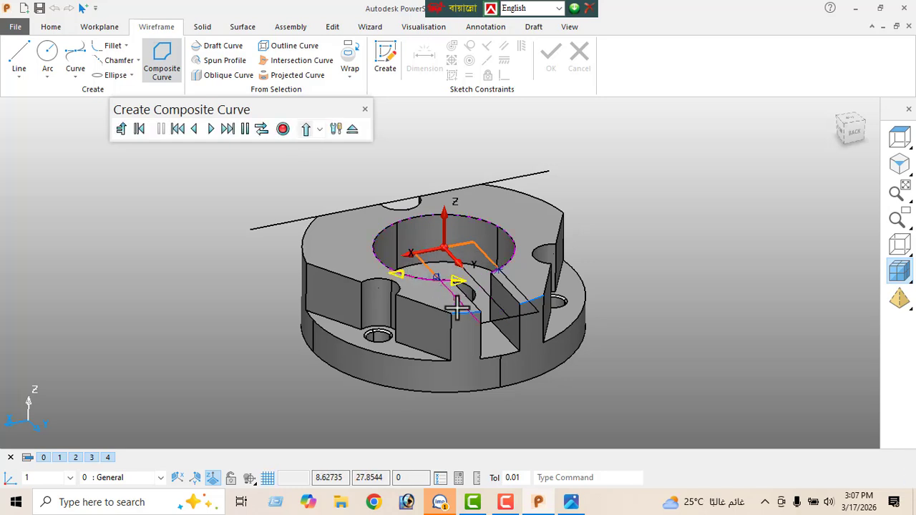
left_click(500, 335)
left_click(529, 326)
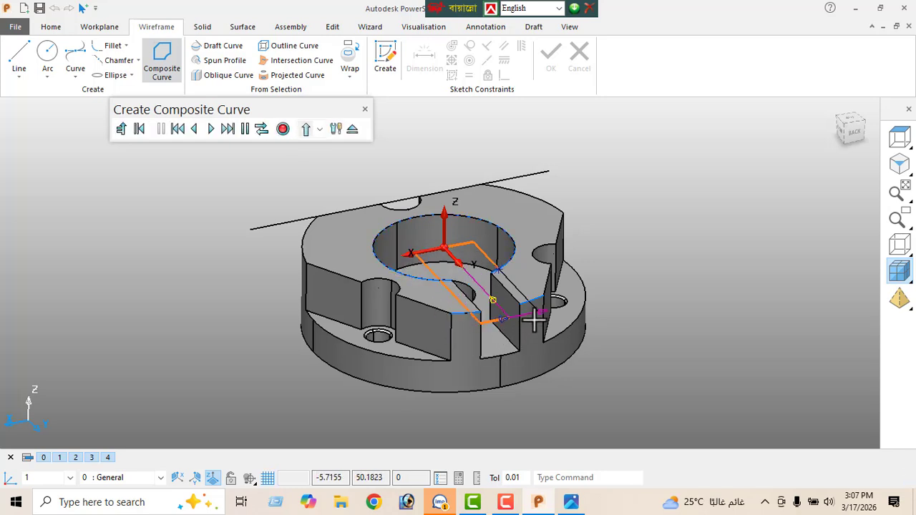
Trace the closed rectangle around the slot's centre line as a composite curve and save it
left_click(538, 312)
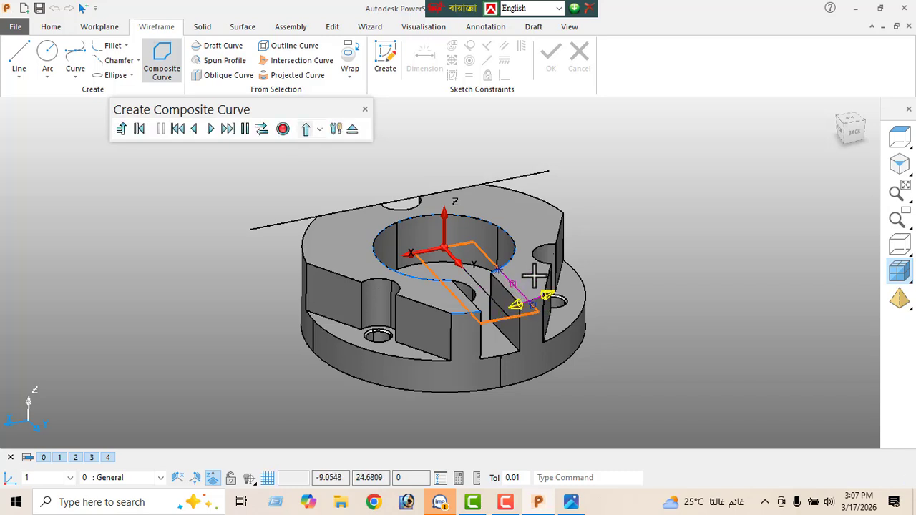
left_click(533, 274)
left_click(282, 130)
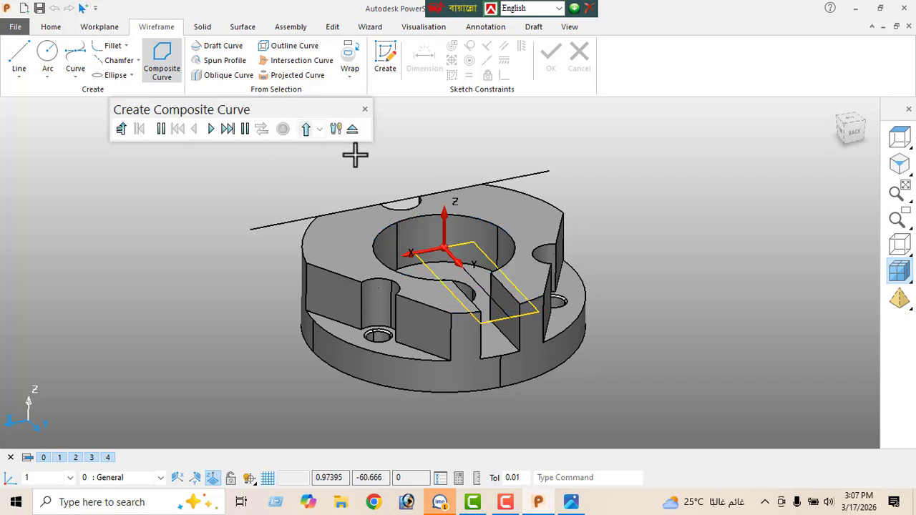
left_click(353, 130)
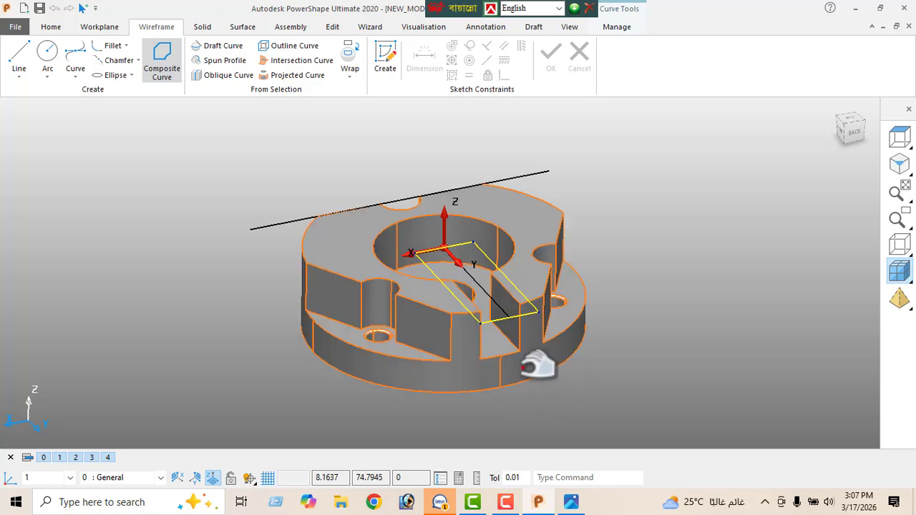
Check section C-C in the reference drawing and move the rectangular composite curve by -2.5 mm in Z
middle_click_drag(541, 363, 562, 331)
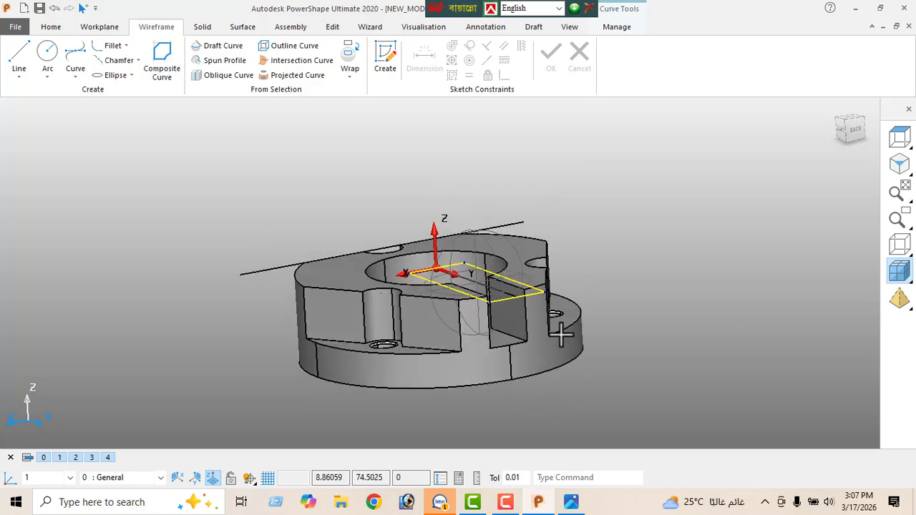
left_click(581, 504)
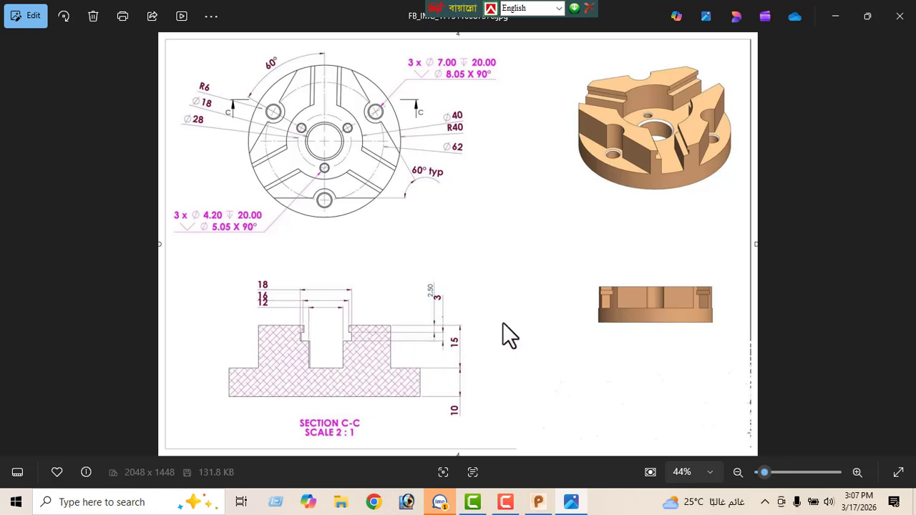
left_click(834, 16)
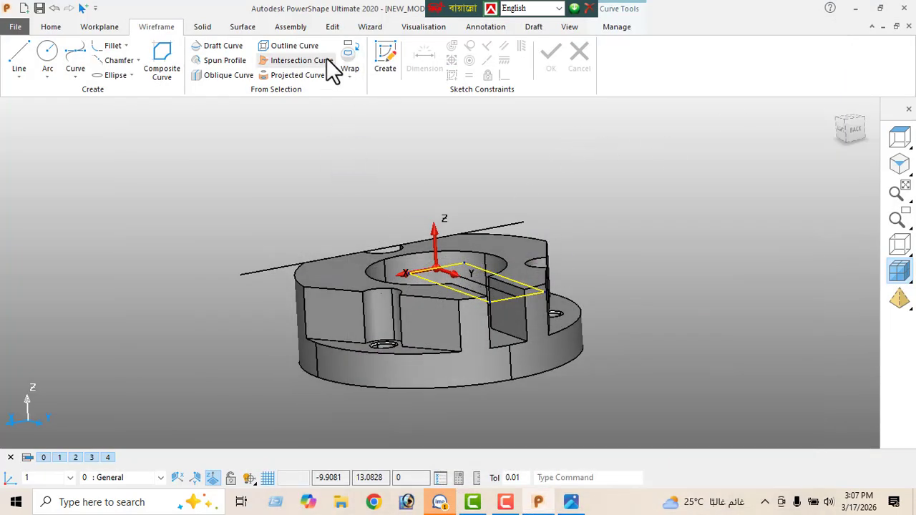
left_click(333, 26)
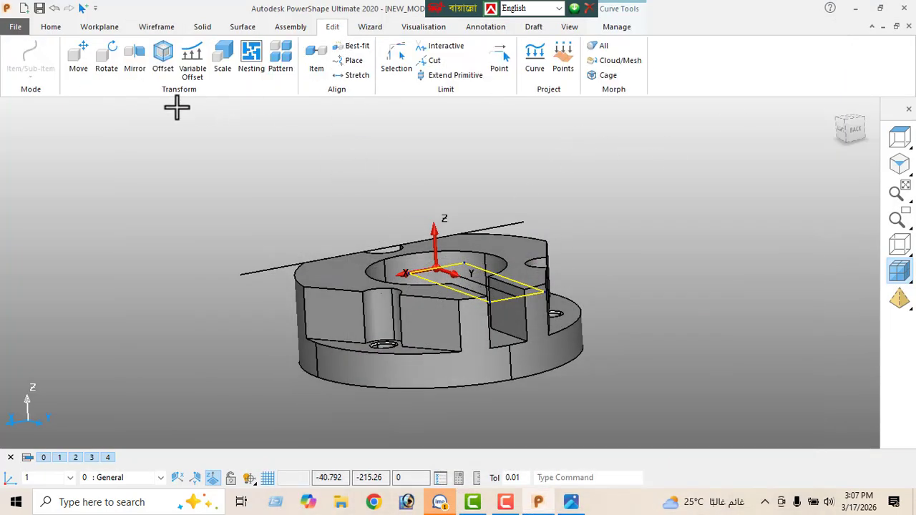
left_click(78, 58)
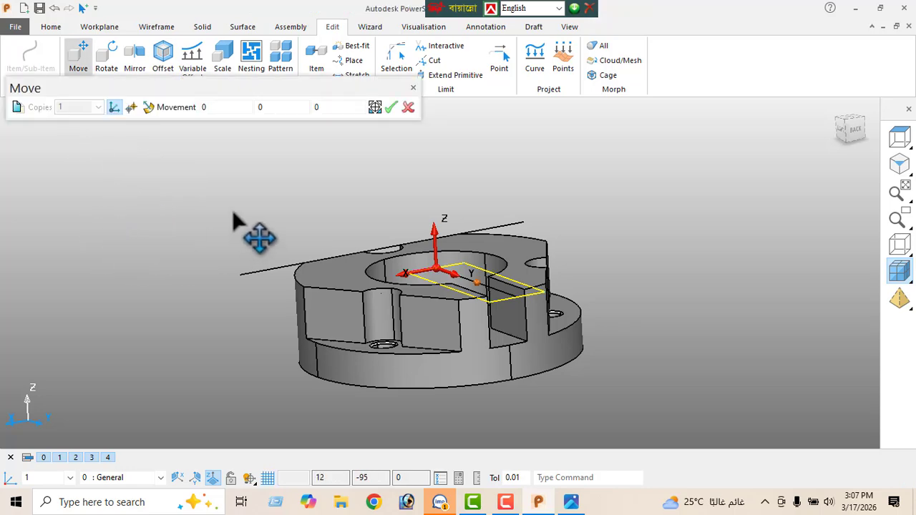
left_click(322, 107)
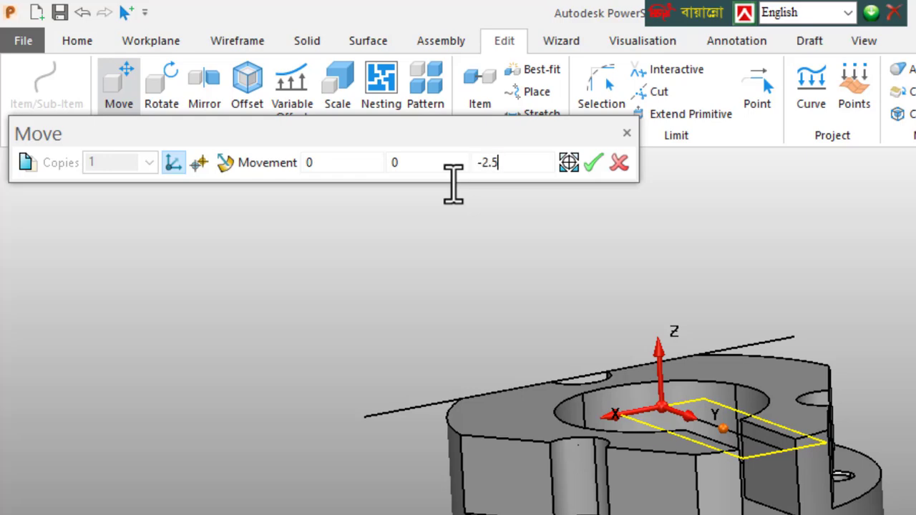
key("Return")
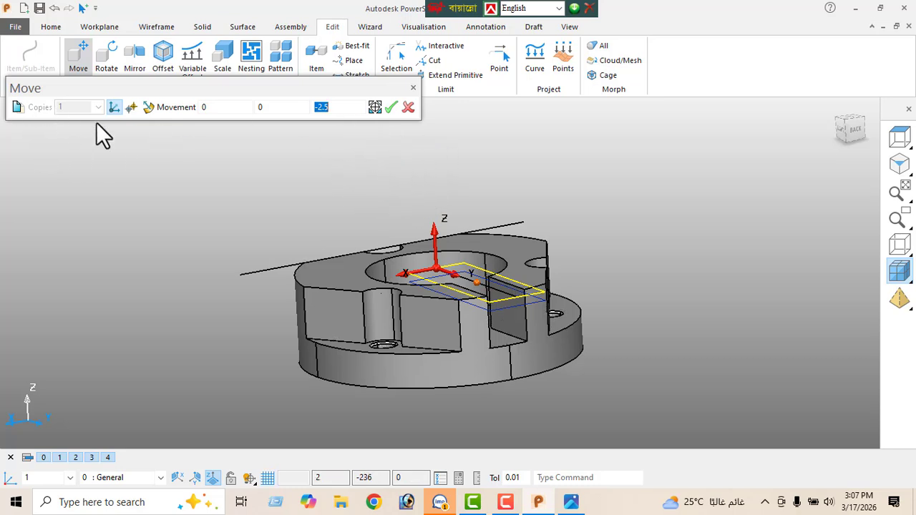
left_click(390, 109)
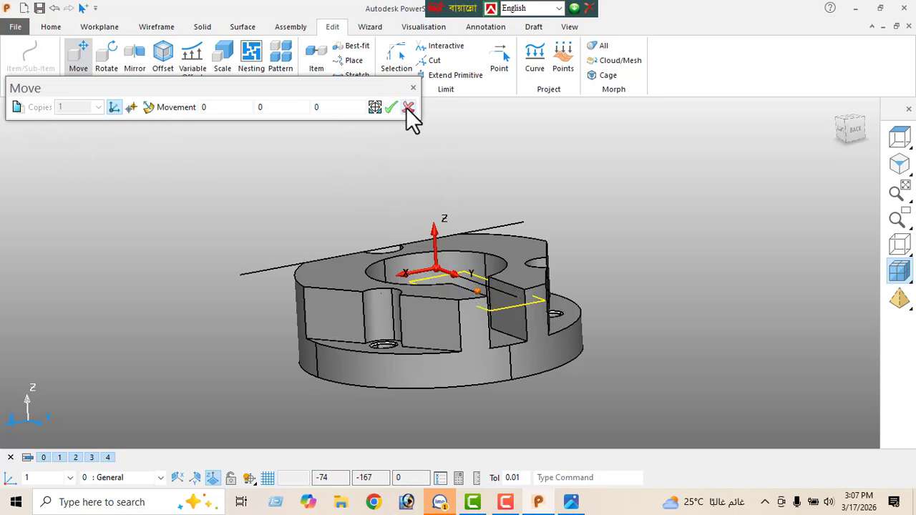
left_click(408, 107)
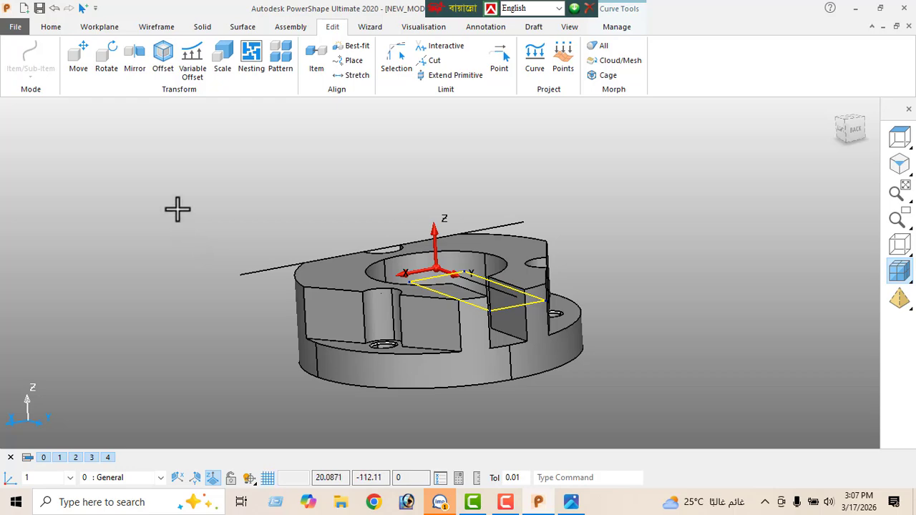
Cut the solid with the lowered rectangular curve as a blind cut 3 mm deep to form the slot's side grooves
middle_click_drag(177, 209, 234, 213)
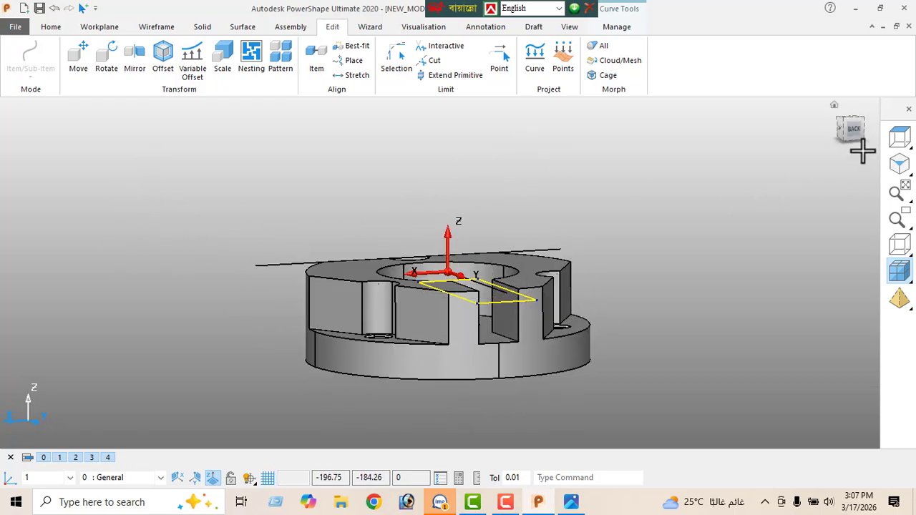
left_click(851, 129)
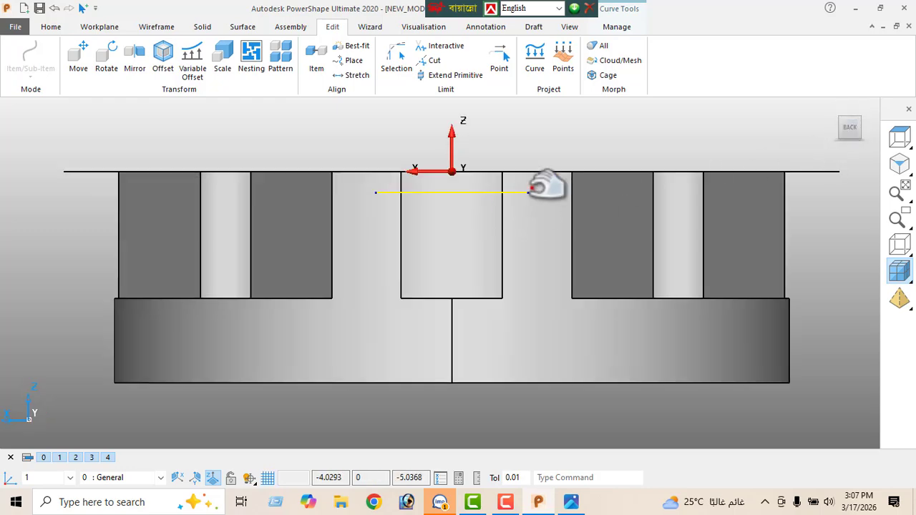
left_click(900, 172)
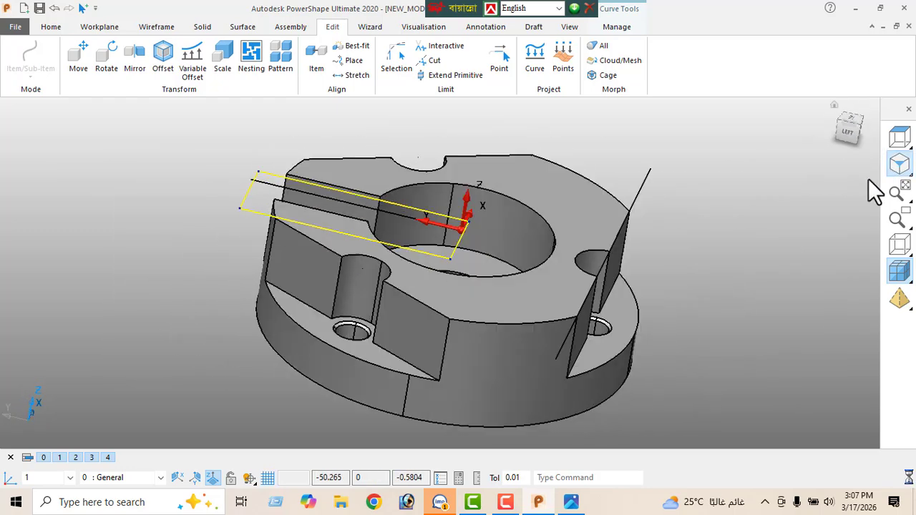
middle_click_drag(358, 276, 175, 269)
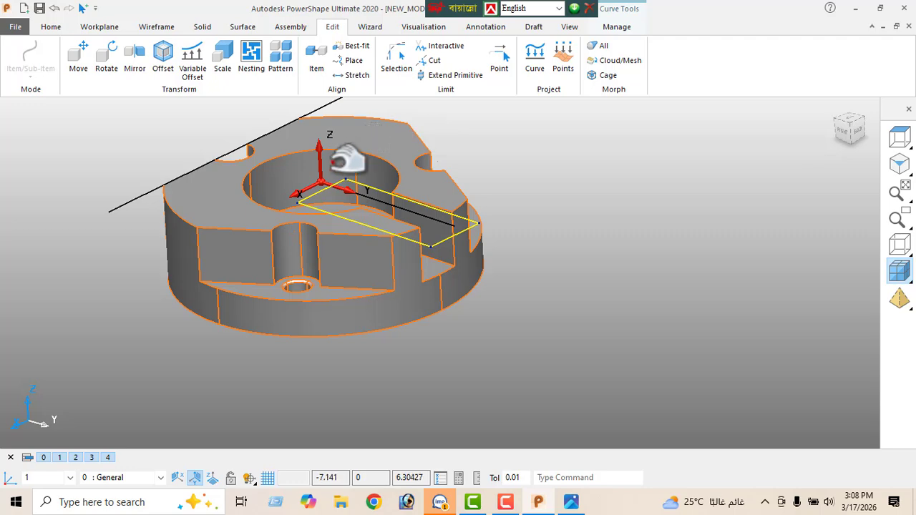
middle_click_drag(255, 234, 250, 216)
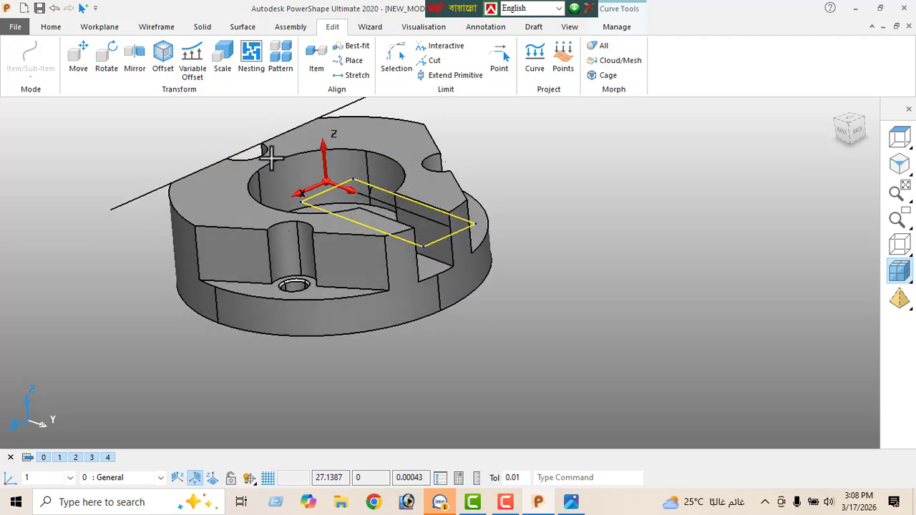
left_click(204, 27)
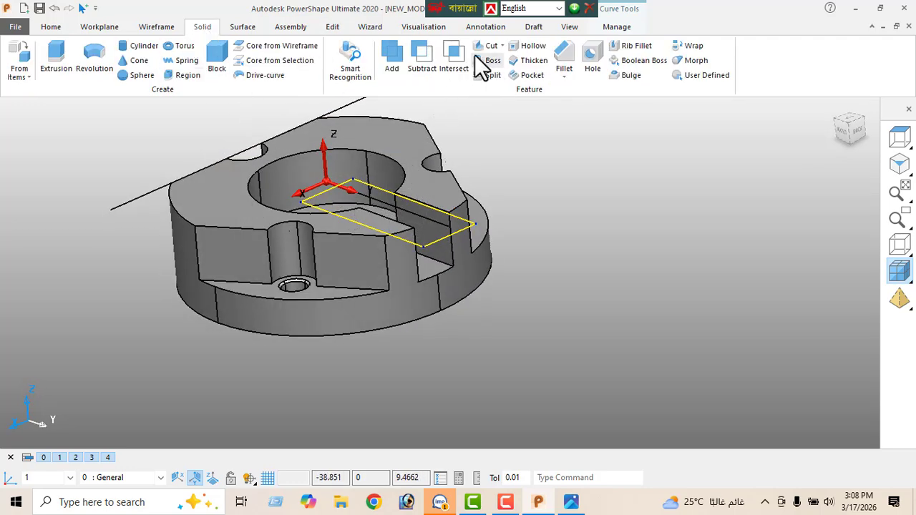
left_click(266, 194)
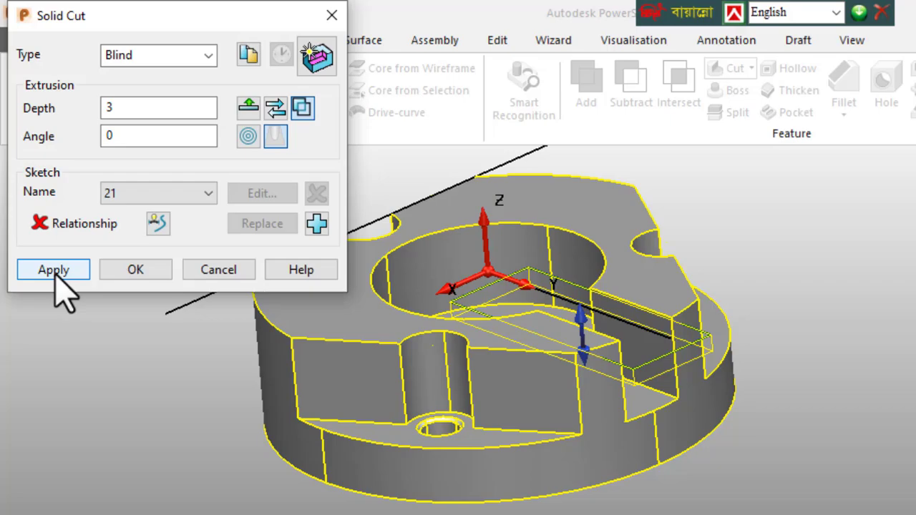
left_click(69, 340)
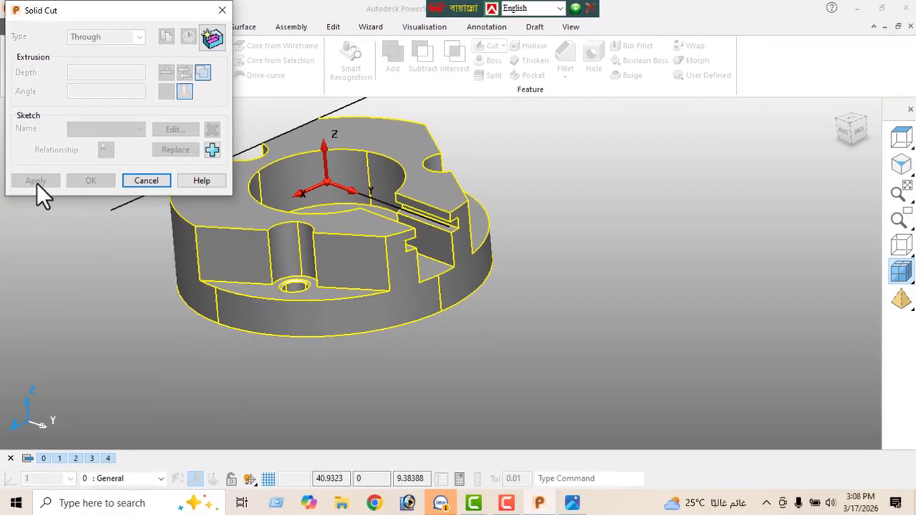
left_click(145, 180)
Compare the grooved slot with section C-C in the reference drawing and select the slot's centre line
middle_click_drag(466, 310, 386, 327)
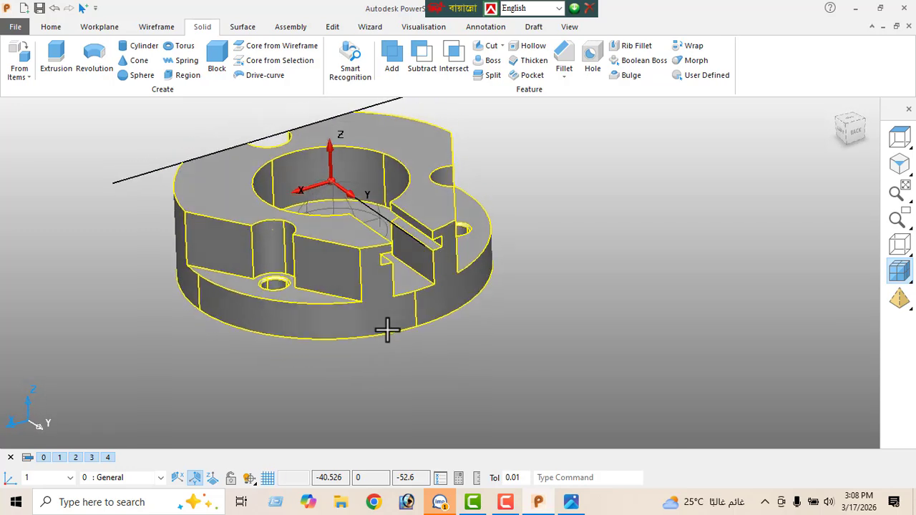
left_click(572, 501)
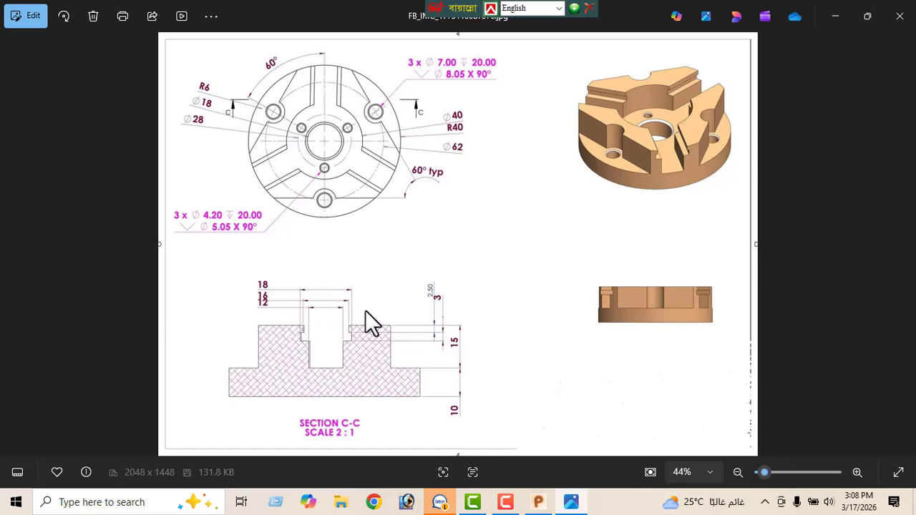
left_click(839, 18)
middle_click_drag(353, 271, 392, 225)
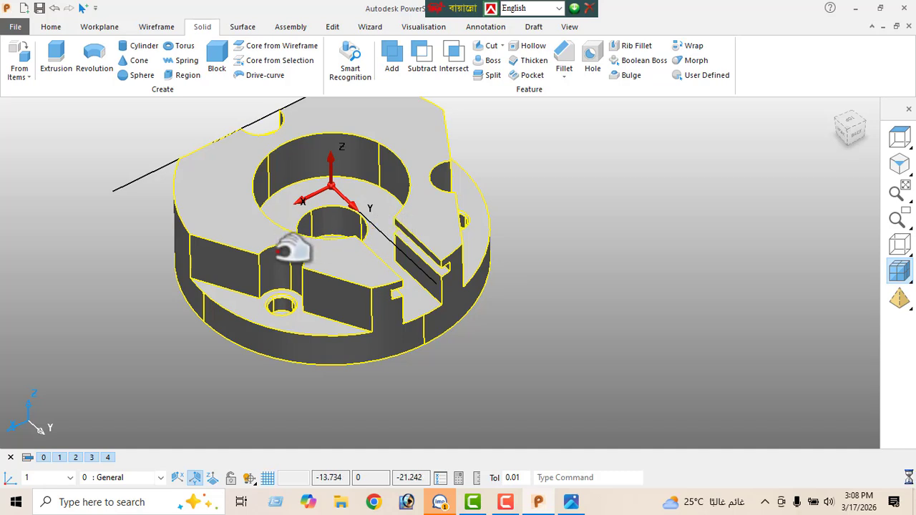
left_click(407, 277)
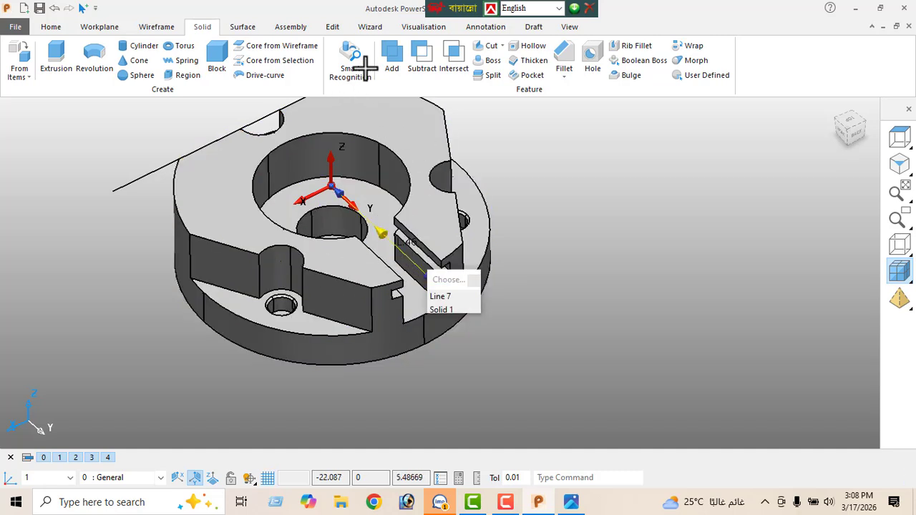
left_click(332, 29)
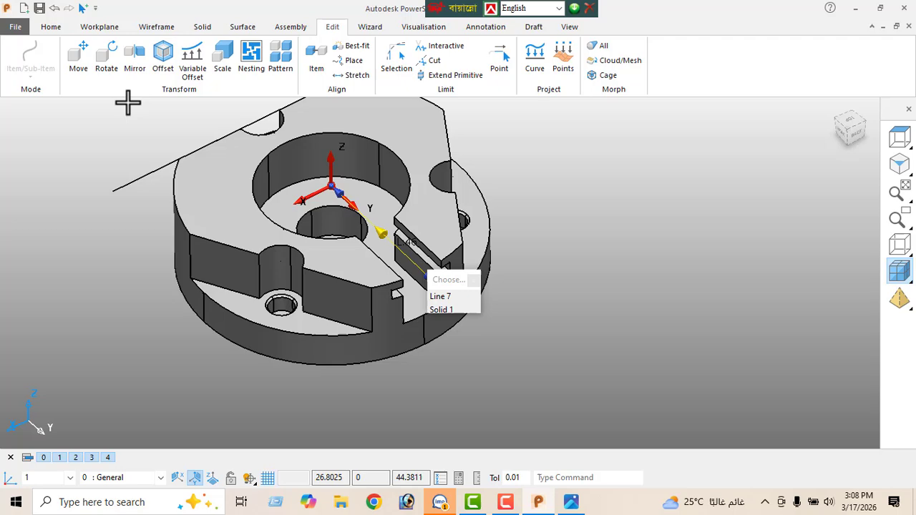
left_click(157, 68)
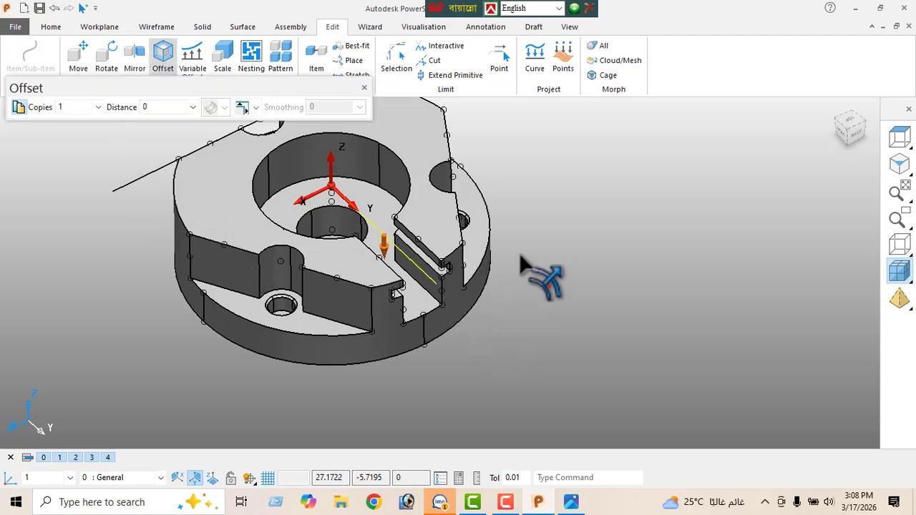
middle_click_drag(520, 259, 532, 241)
middle_click_drag(407, 348, 409, 374)
left_click(177, 477)
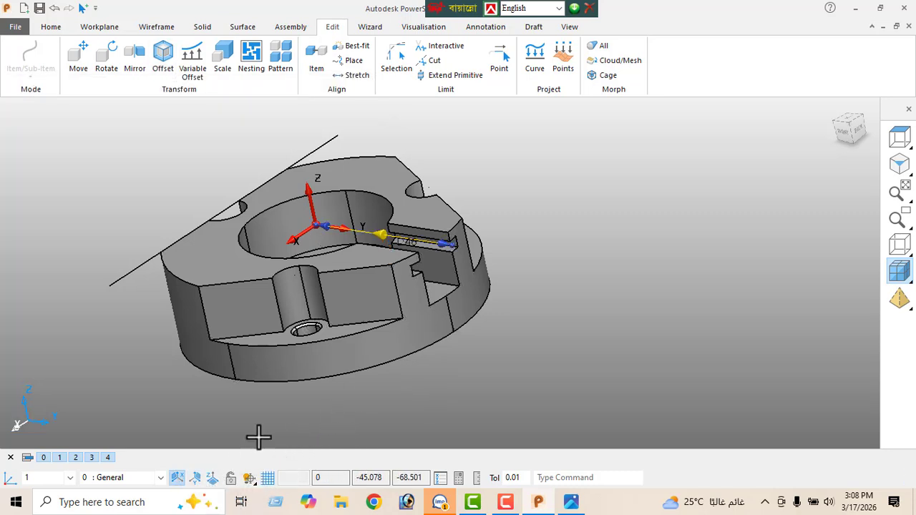
left_click(162, 63)
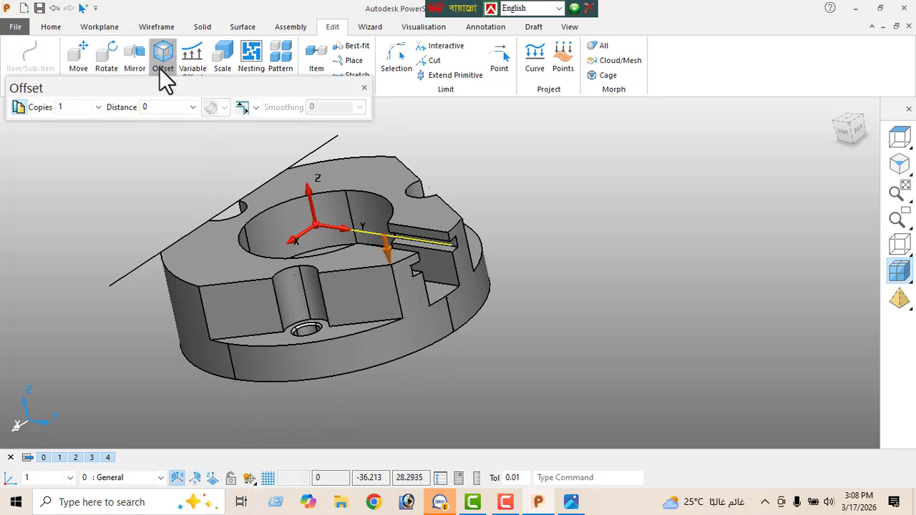
Set Z as the principal axis and offset copies of the slot's centre line by 8 mm to each side
left_click(211, 477)
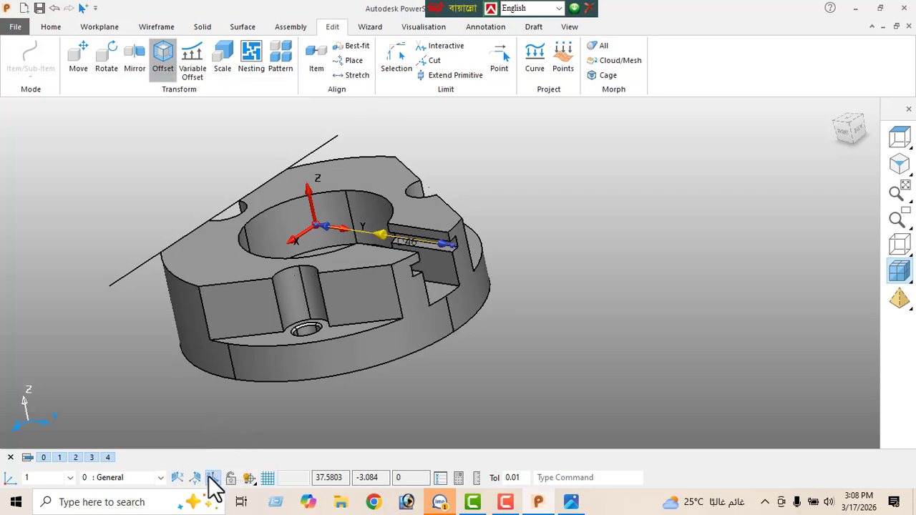
left_click(162, 63)
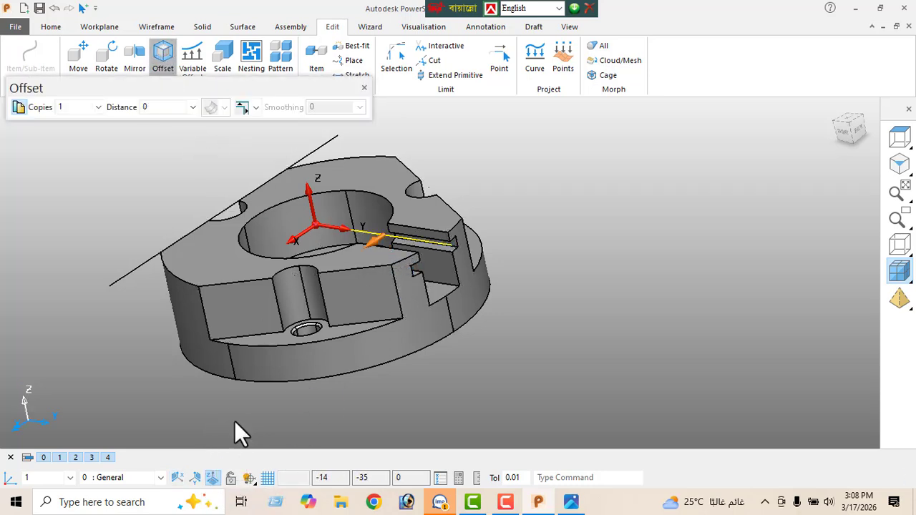
left_click(163, 107)
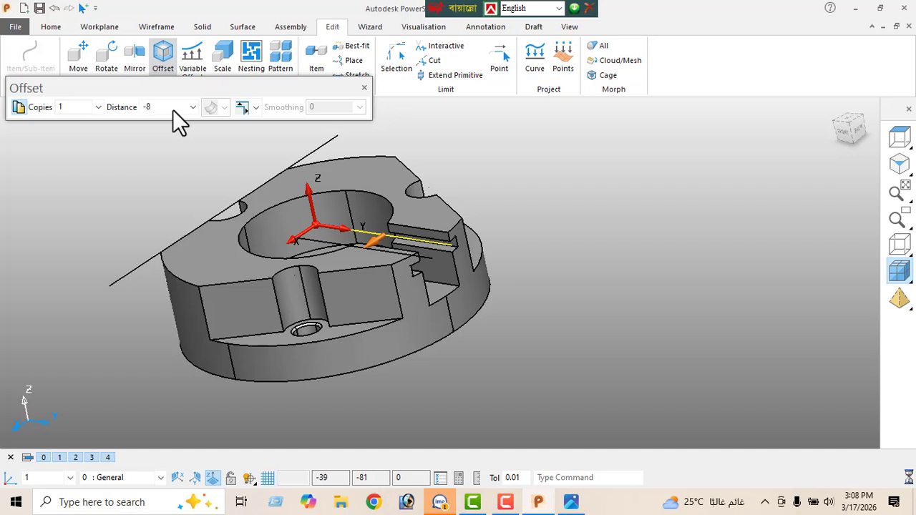
left_click(364, 88)
Draw 16 mm lines across both ends of the two offset lines to close the rectangle
middle_click_drag(497, 292, 513, 323)
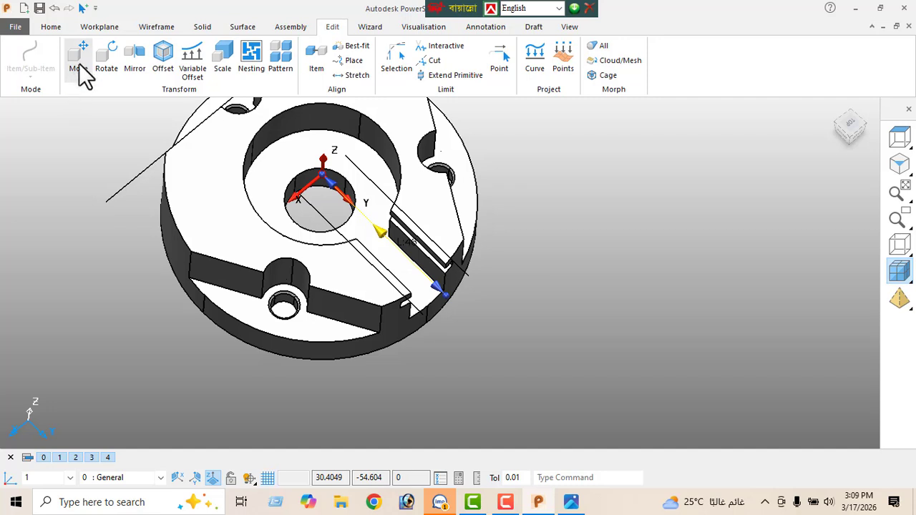
left_click(156, 27)
left_click(20, 57)
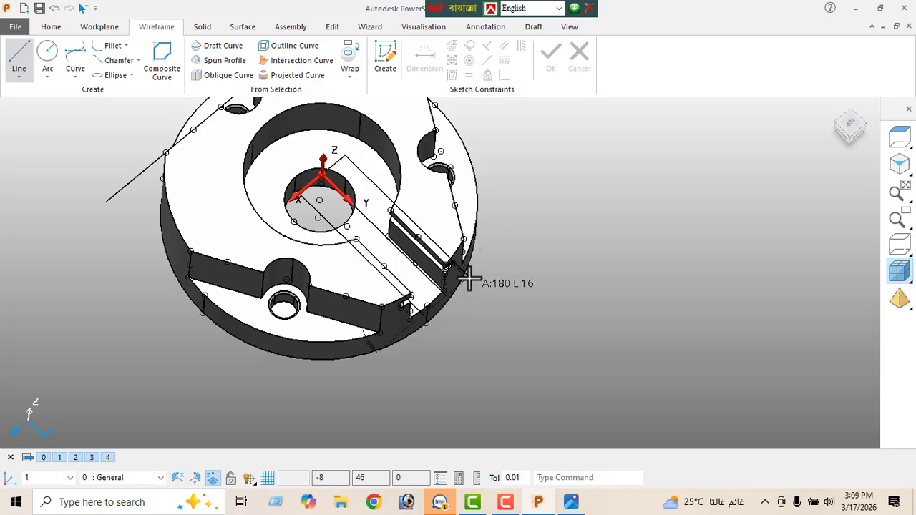
middle_click_drag(465, 321, 437, 243)
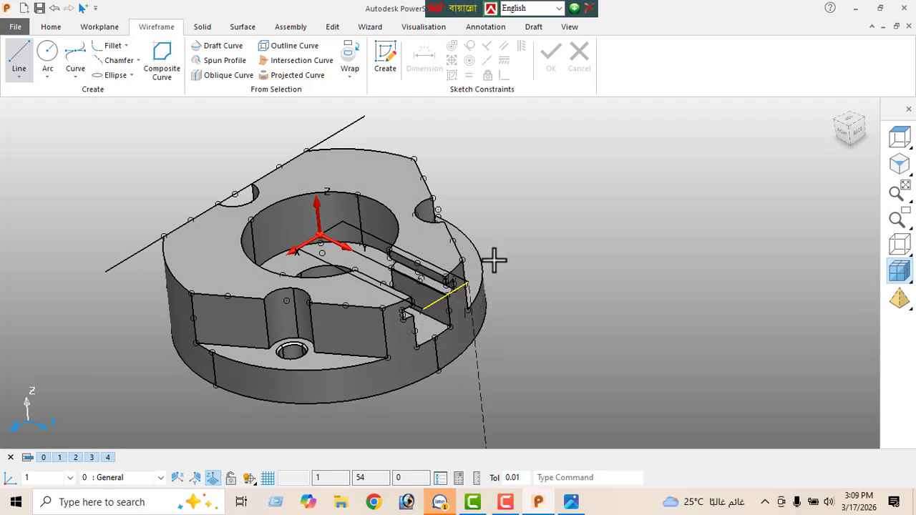
Join the two offset lines and the two end lines into one closed rectangular composite curve and save it
left_click(159, 71)
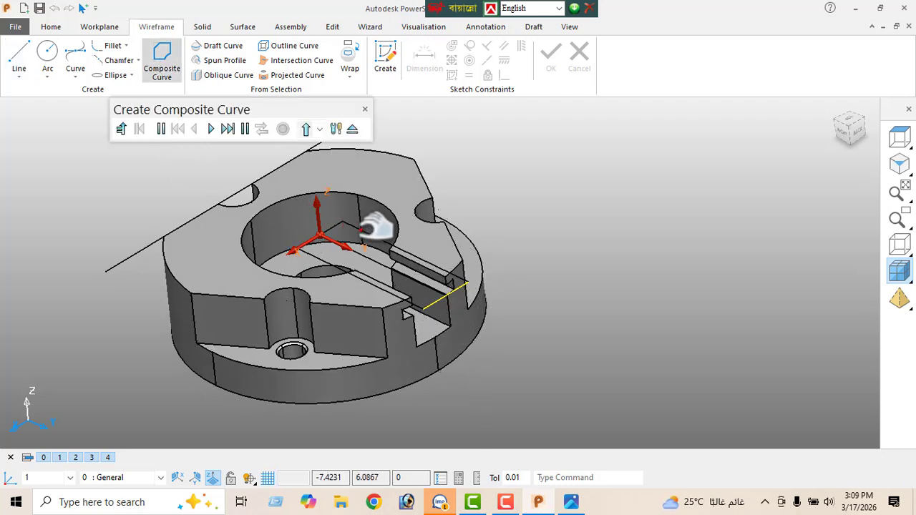
left_click(390, 248)
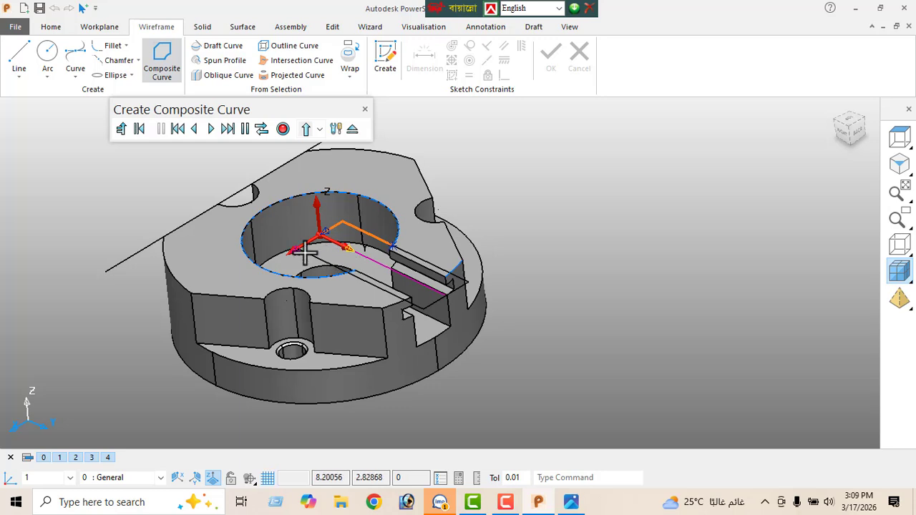
left_click(358, 287)
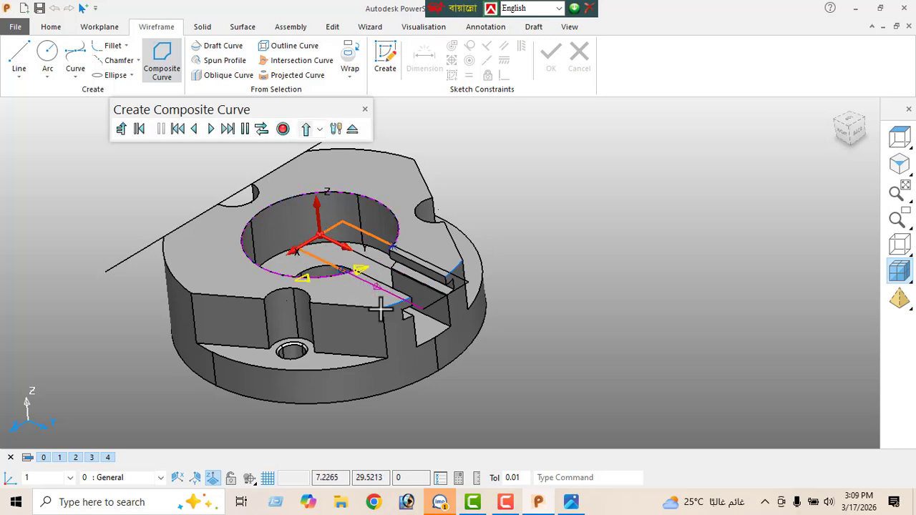
left_click(443, 315)
left_click(437, 306)
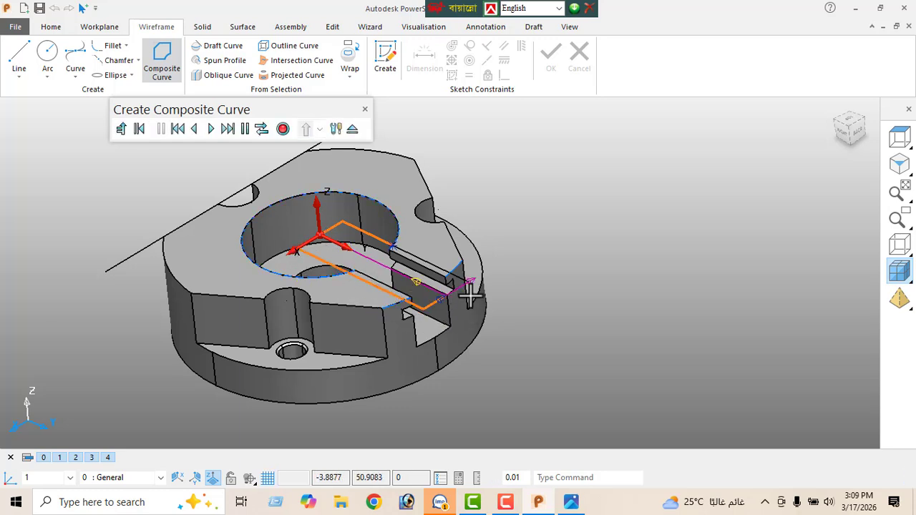
left_click(465, 282)
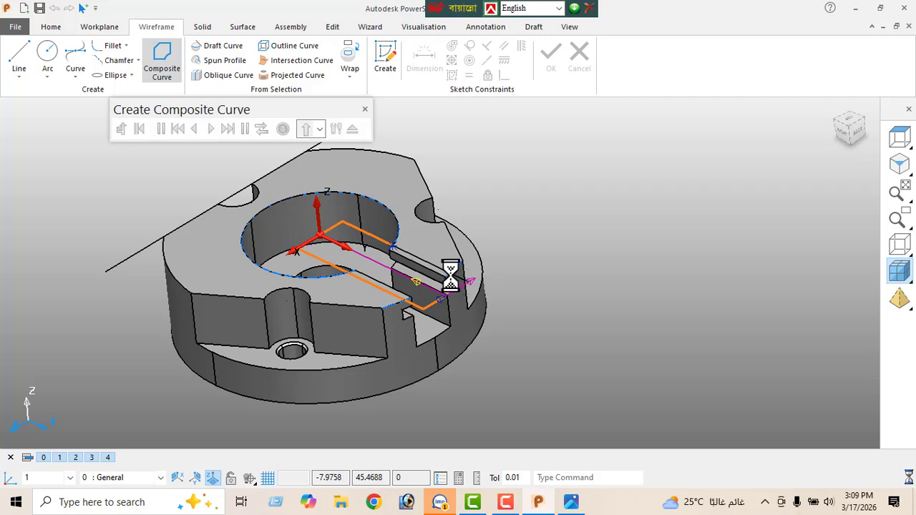
left_click(393, 258)
left_click(284, 129)
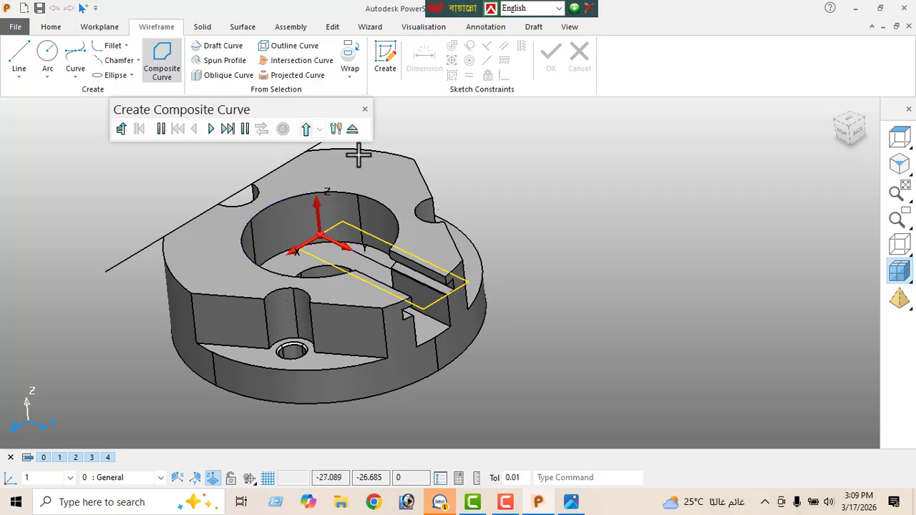
left_click(351, 130)
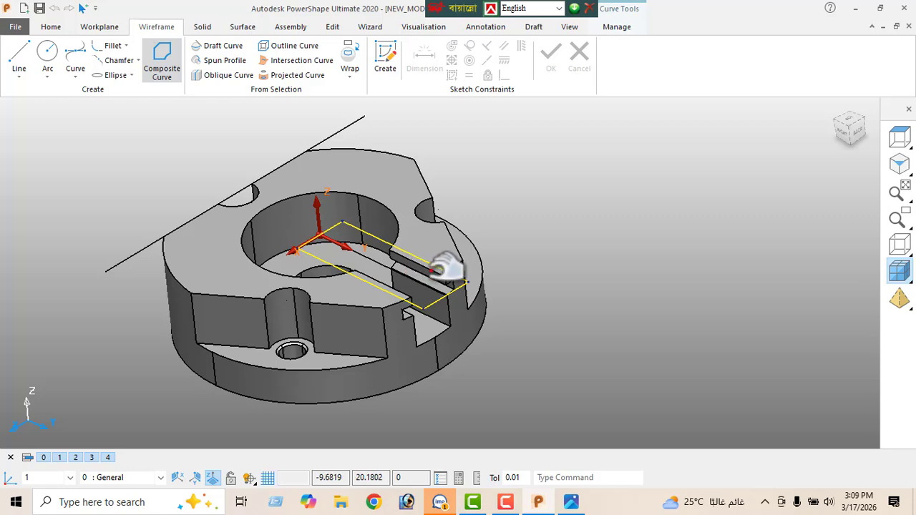
Cut the solid with the closed rectangular curve as a blind cut 3 mm deep to widen the slot's upper step
middle_click_drag(455, 303, 386, 232)
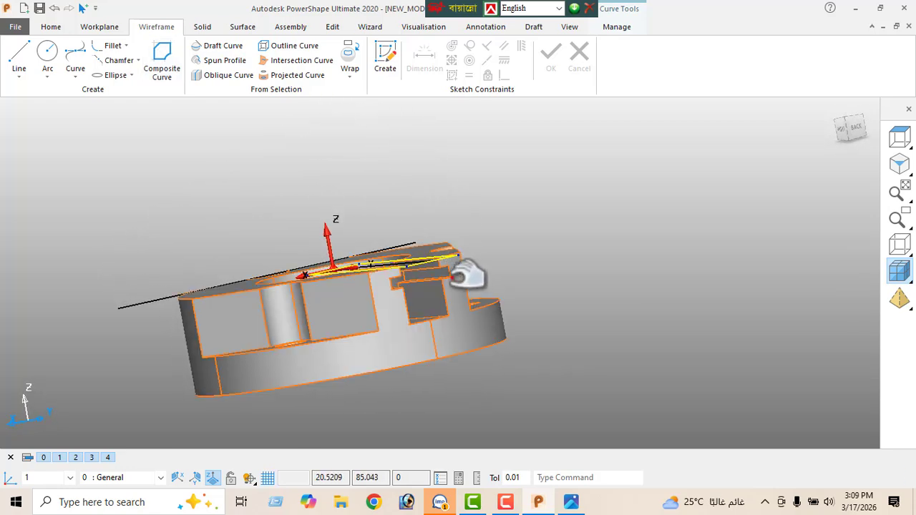
middle_click_drag(450, 288, 347, 212)
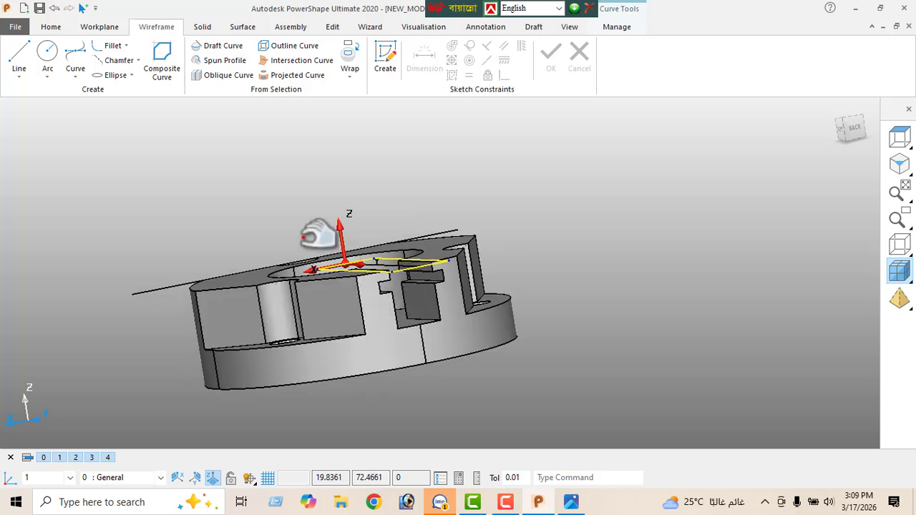
left_click(202, 27)
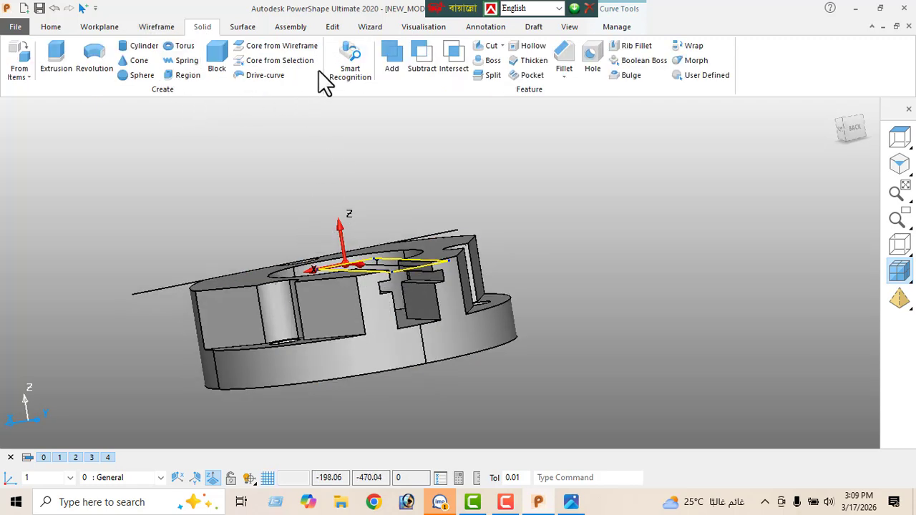
left_click(484, 49)
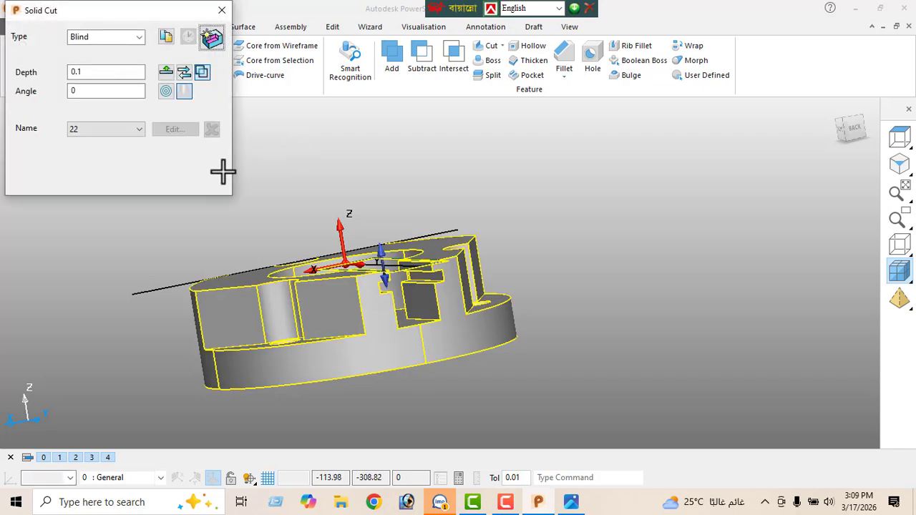
double_click(96, 72)
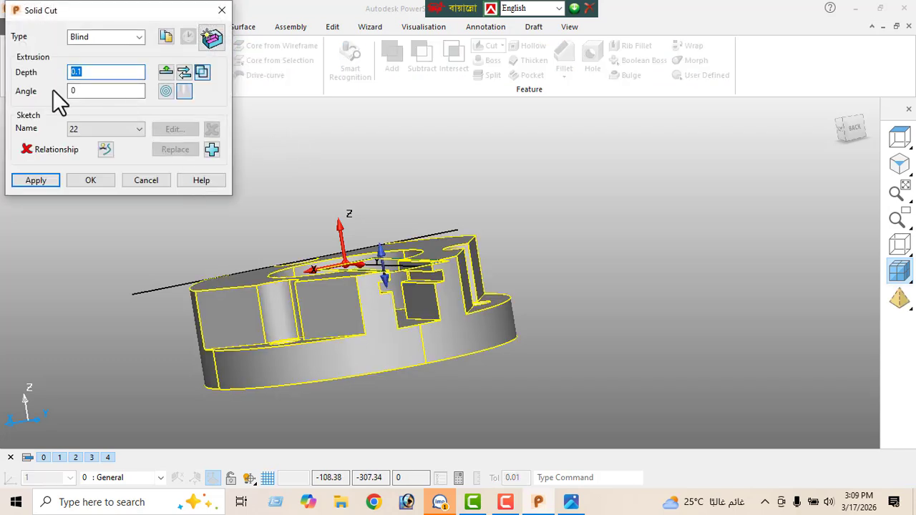
type("3")
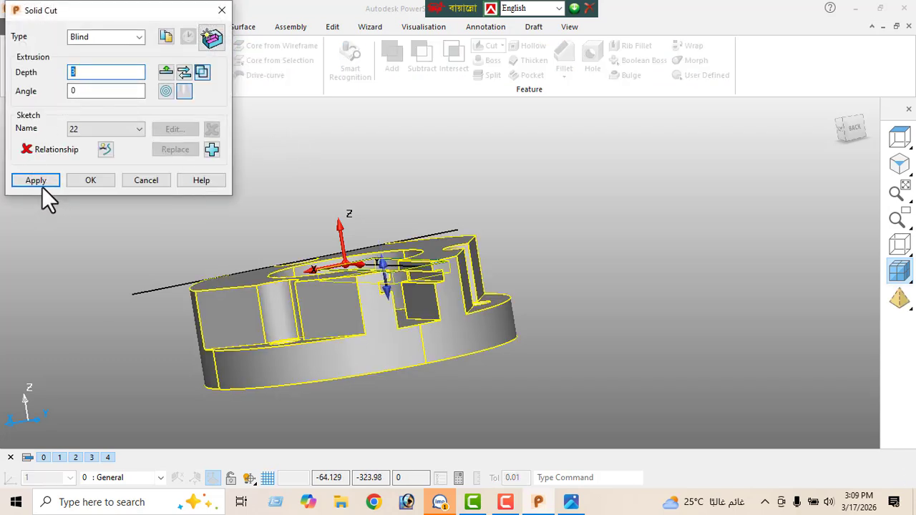
left_click(40, 183)
left_click(132, 183)
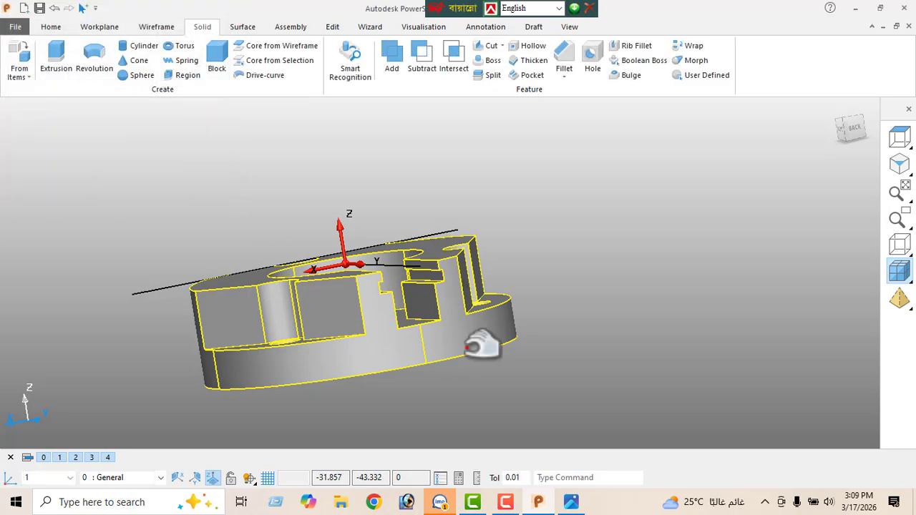
Select all wireframe items and delete the remaining construction lines
middle_click_drag(481, 346, 500, 300)
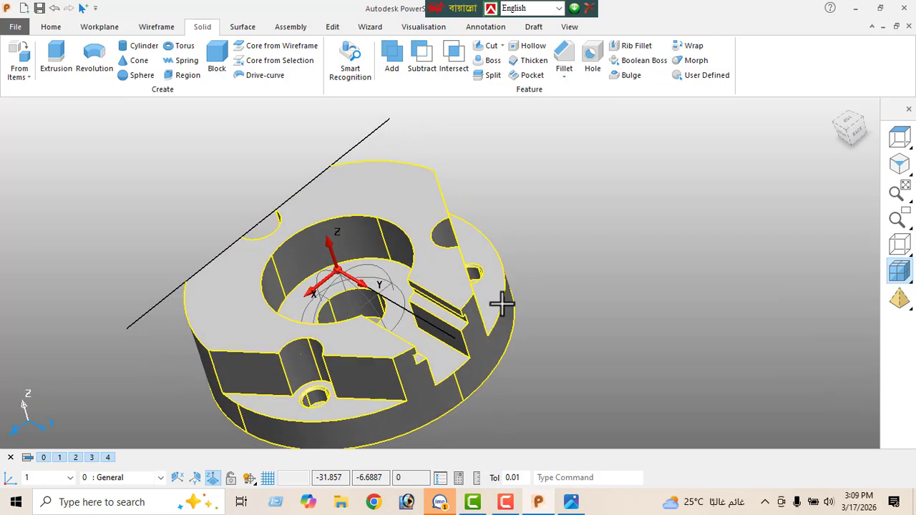
left_click(54, 30)
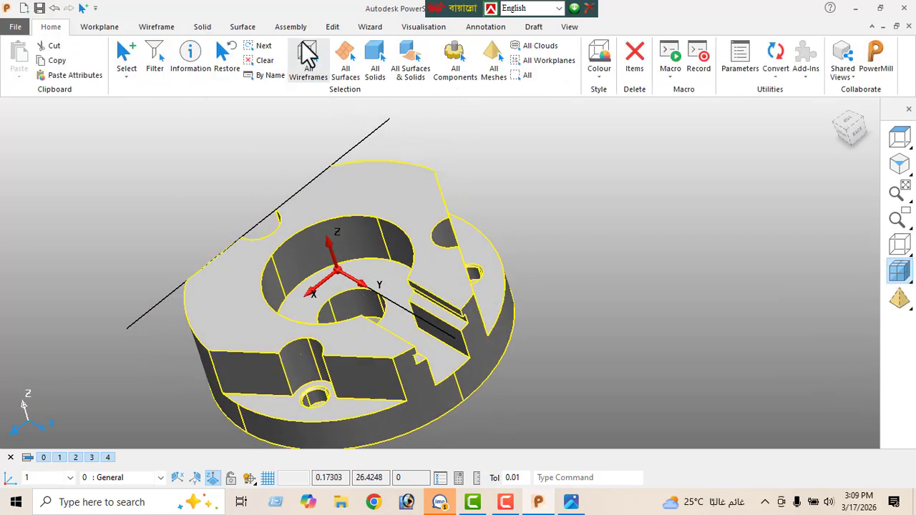
left_click(308, 53)
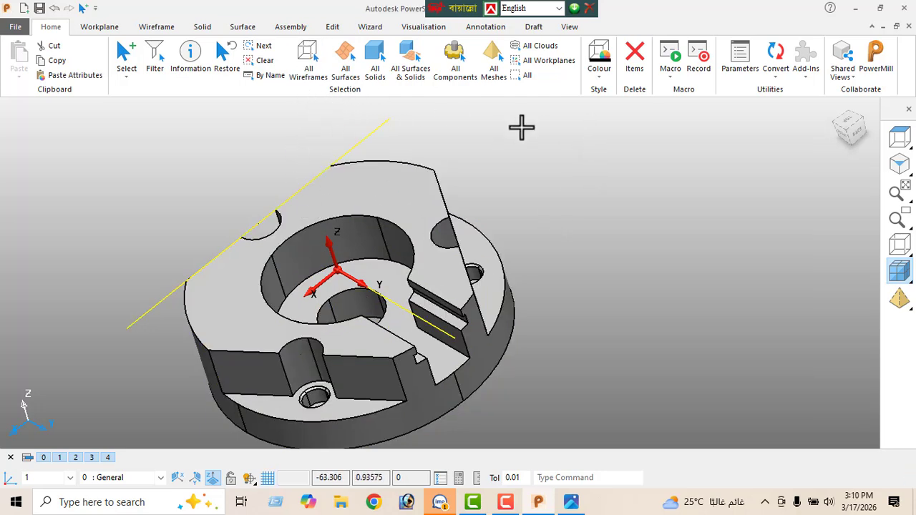
left_click(634, 58)
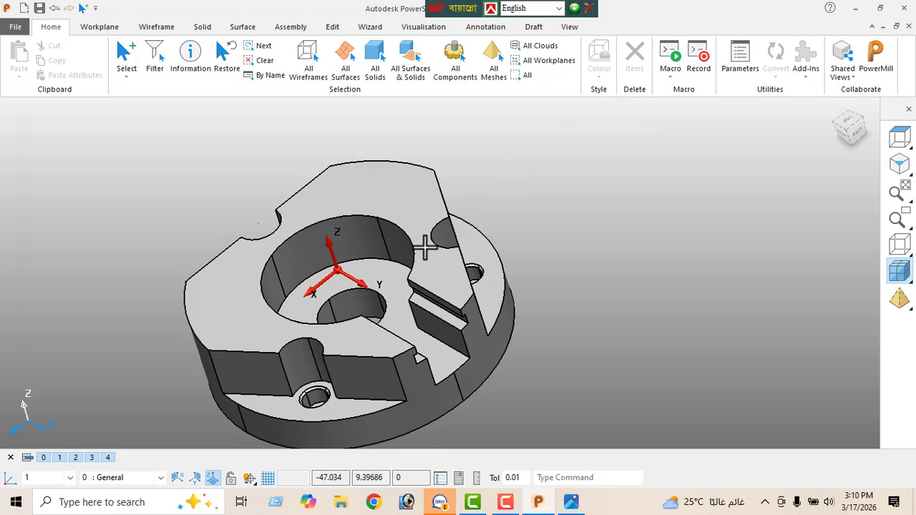
Inspect the finished slot from several angles and display the Explorer with the solid's feature history
mouse_move(424, 247)
middle_mouse_down()
mouse_move(455, 210)
mouse_move(523, 331)
mouse_move(539, 236)
mouse_move(489, 161)
mouse_move(436, 186)
mouse_move(427, 239)
mouse_move(439, 201)
mouse_move(437, 157)
mouse_move(479, 271)
mouse_move(441, 242)
middle_mouse_up()
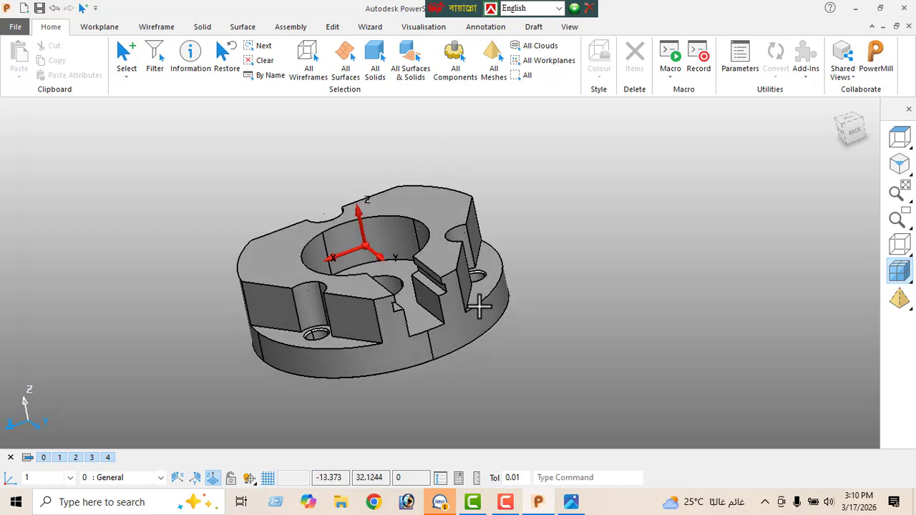
middle_click_drag(479, 306, 466, 216)
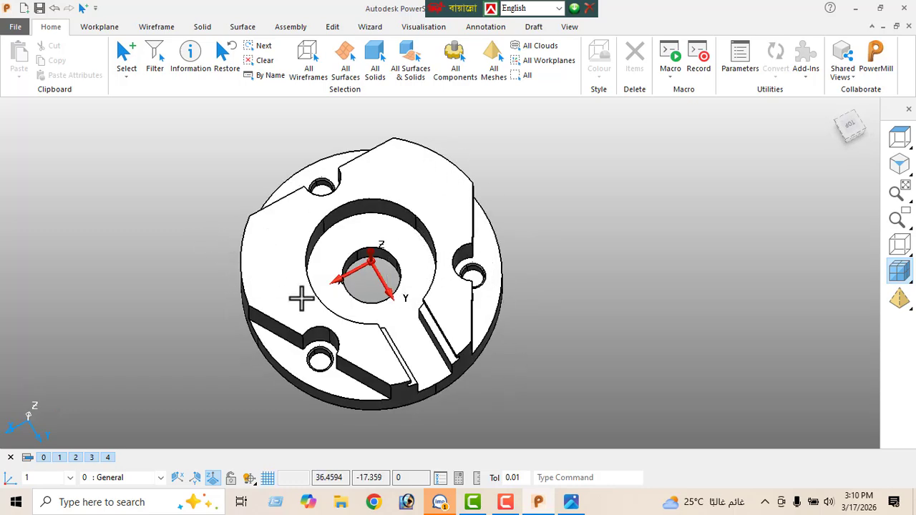
middle_click_drag(327, 321, 336, 266)
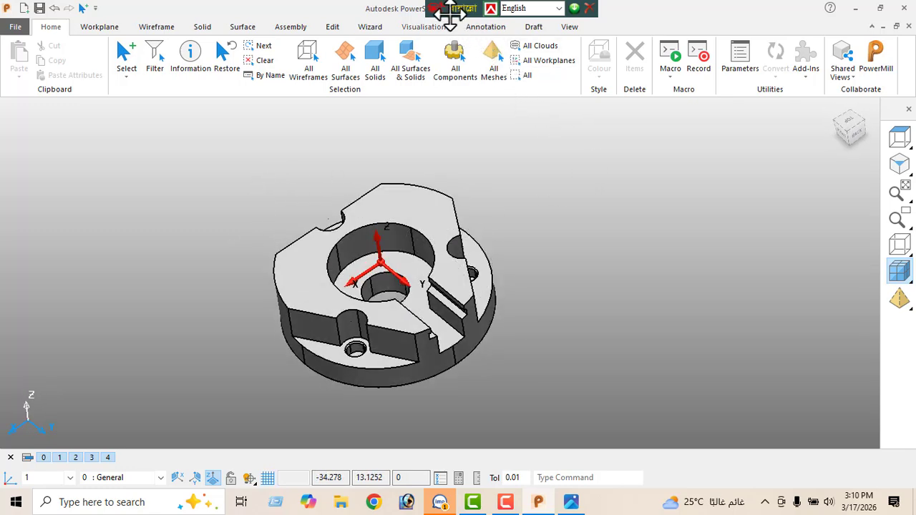
left_click_drag(449, 14, 652, 15)
left_click(573, 26)
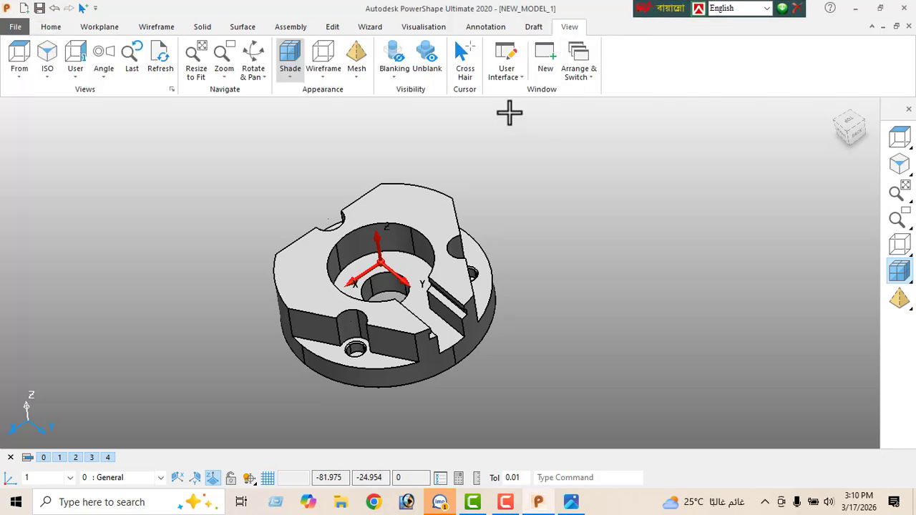
left_click(520, 78)
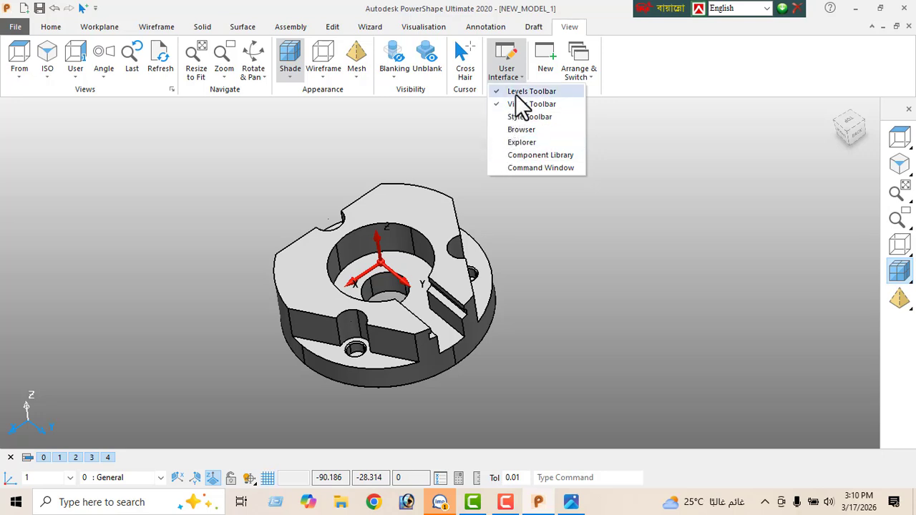
left_click(519, 142)
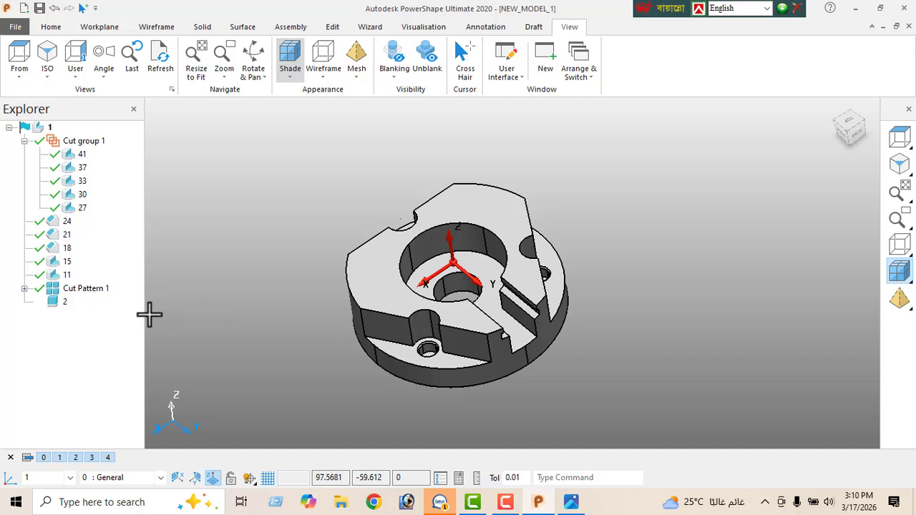
Identify the cuts in the solid's feature history and select the three slot cuts 33, 37 and 41 together
left_click(81, 211)
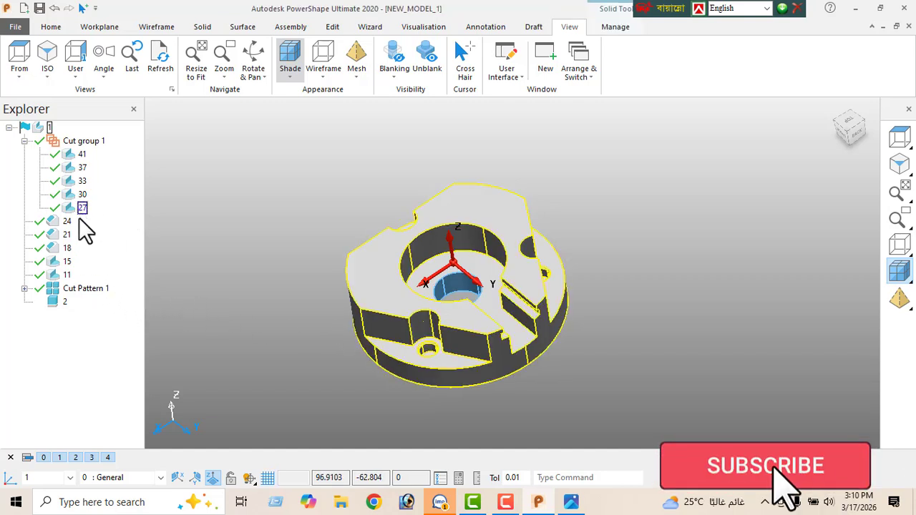
left_click(80, 195)
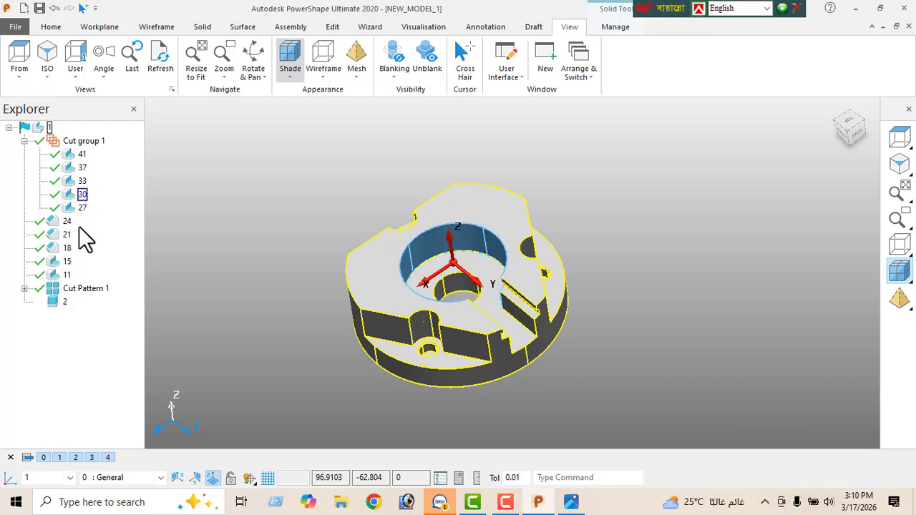
left_click(79, 183)
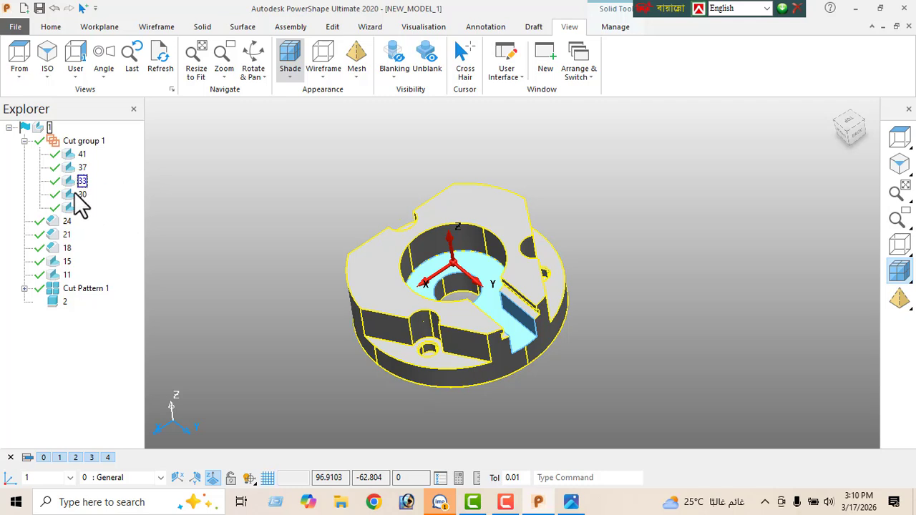
key("Up")
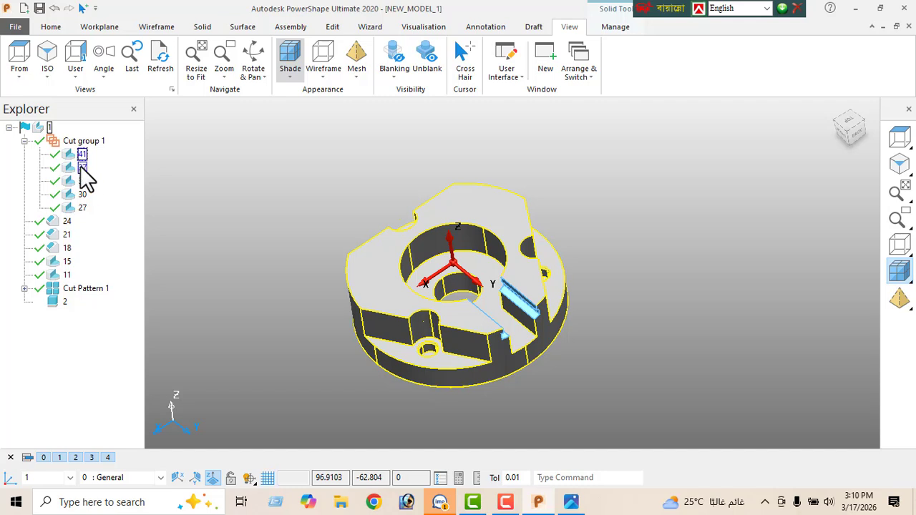
left_click(76, 184, "ctrl")
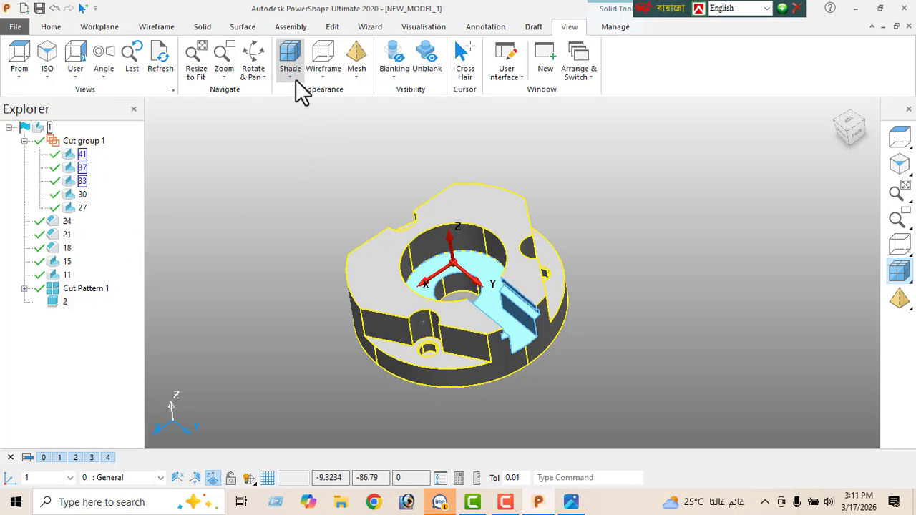
Repeat the selected slot cuts around the centre as a circular pattern with 3 elements
left_click(333, 27)
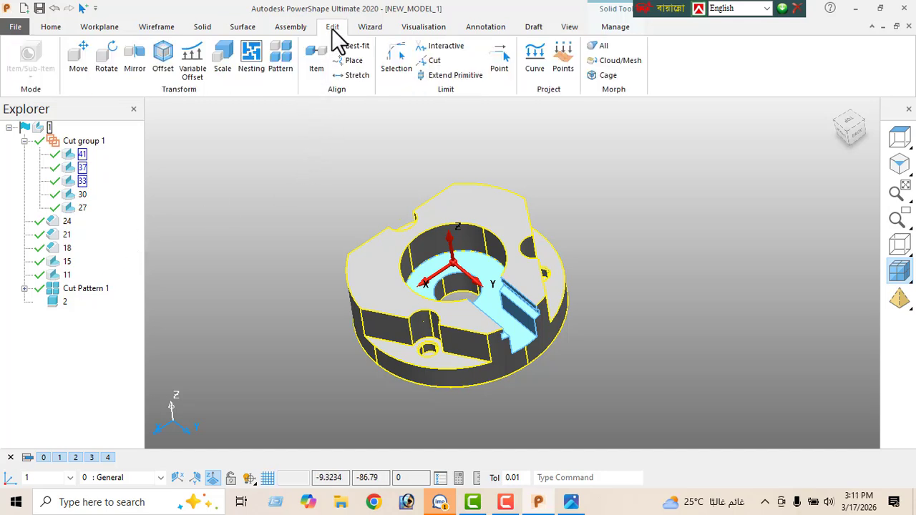
left_click(281, 57)
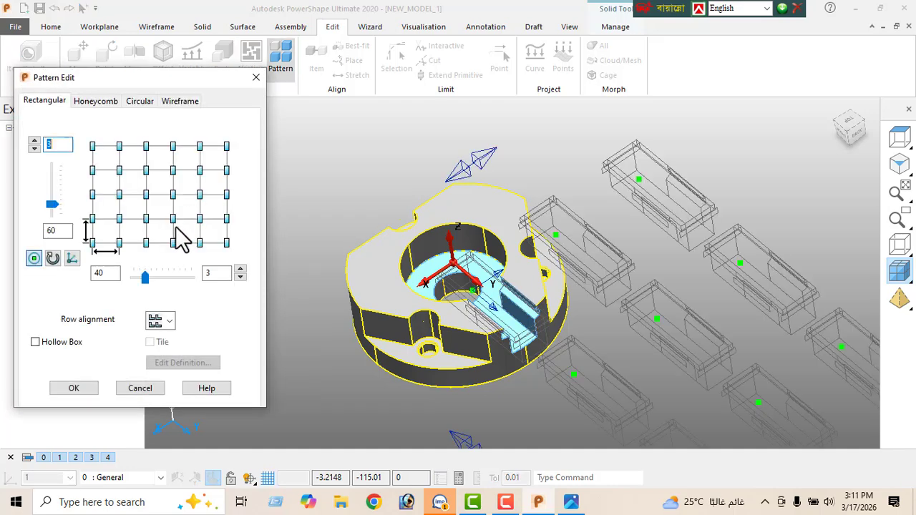
left_click(141, 102)
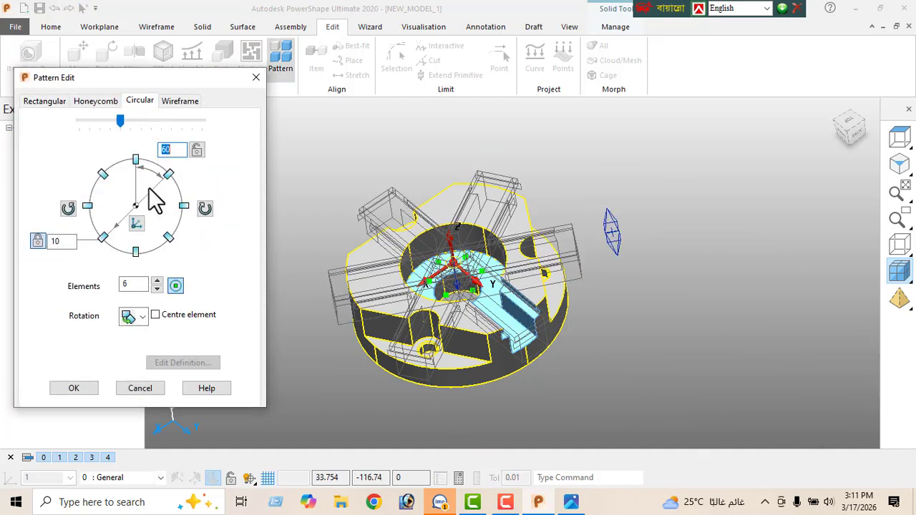
double_click(132, 284)
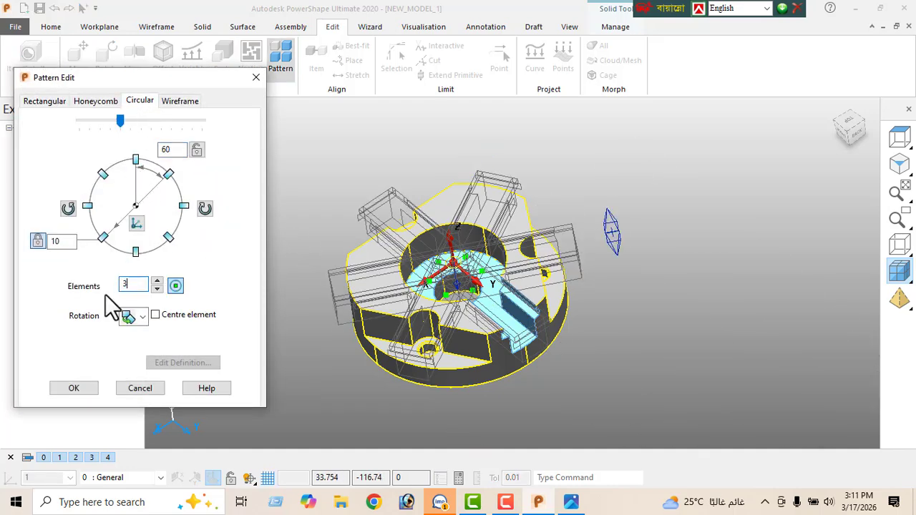
type("3")
key("Return")
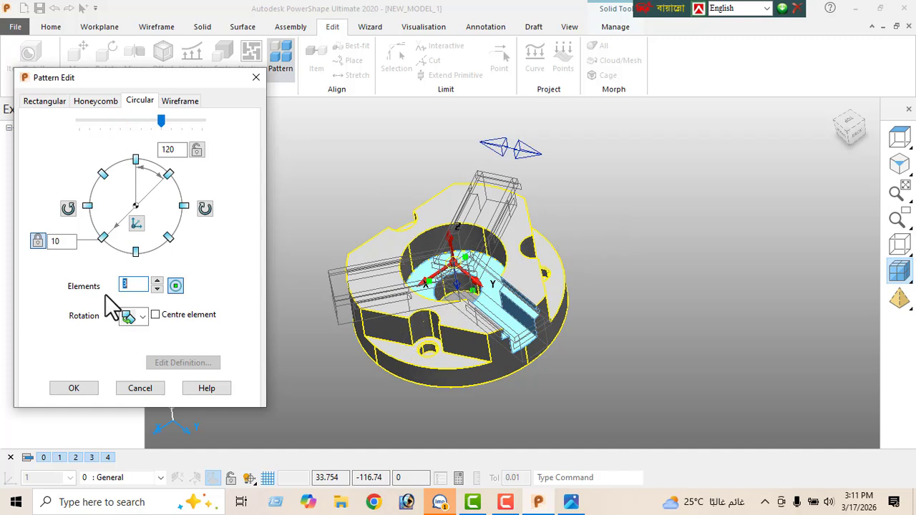
left_click(83, 390)
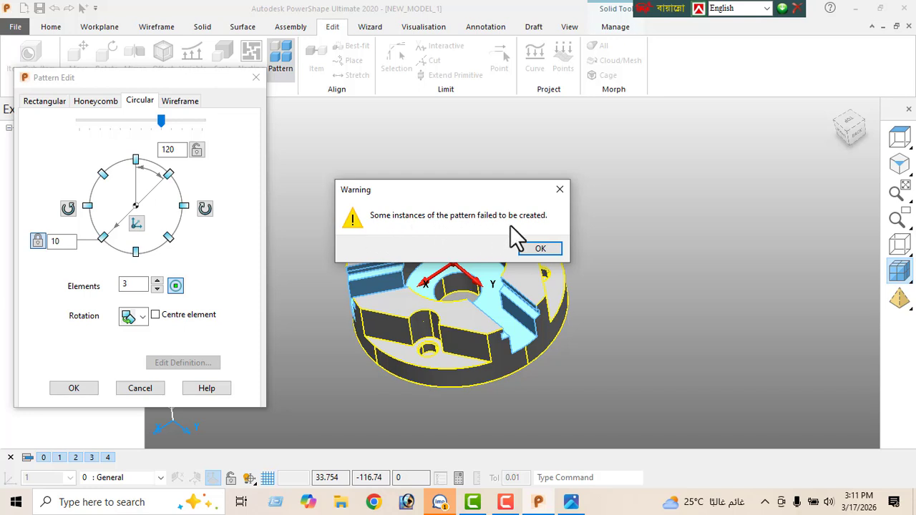
left_click(547, 252)
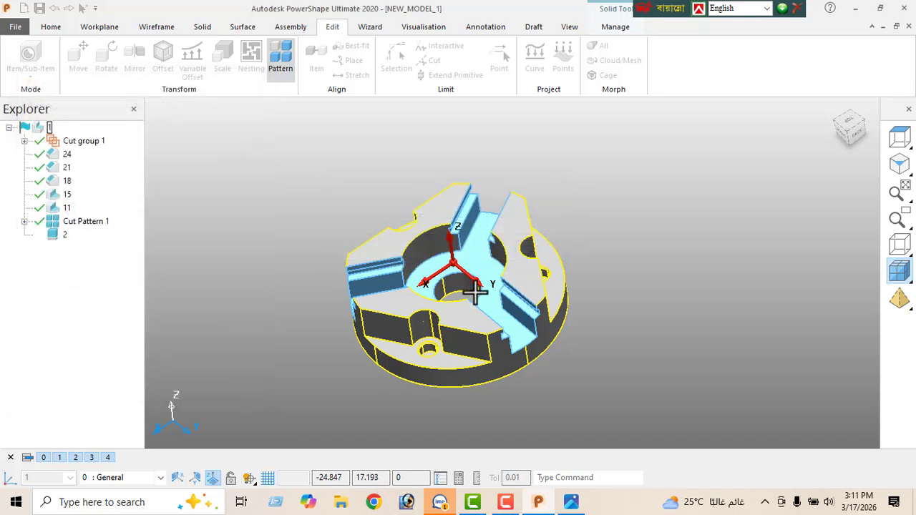
Inspect the patterned slots from several angles, closing the Explorer and clearing the selection
left_click(429, 327)
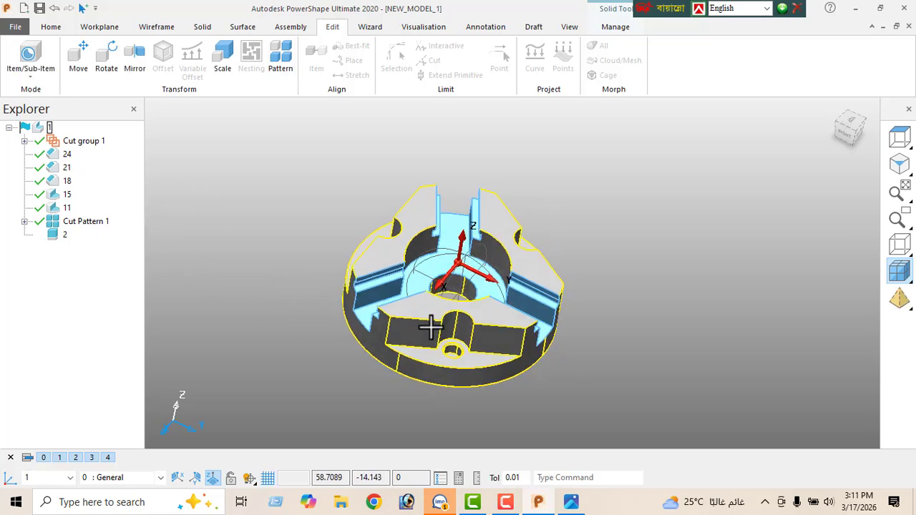
middle_click_drag(430, 327, 344, 366)
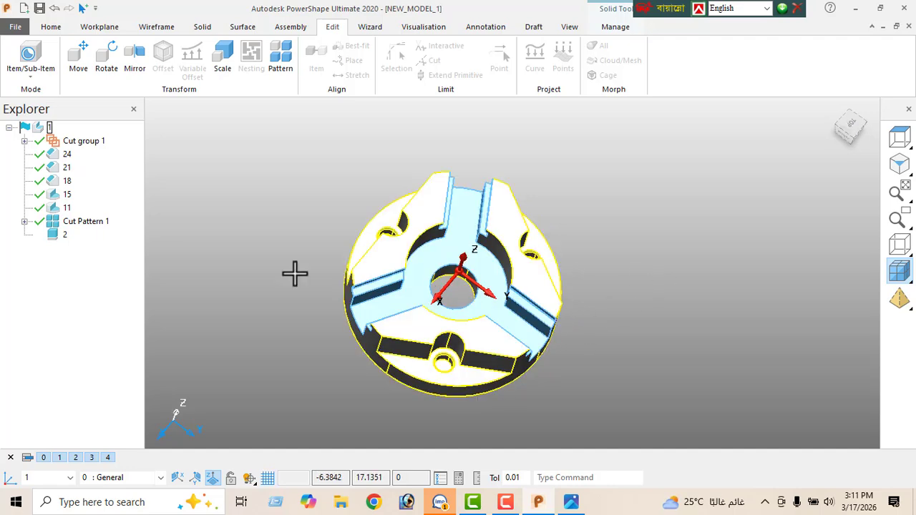
left_click(133, 109)
right_click(184, 175)
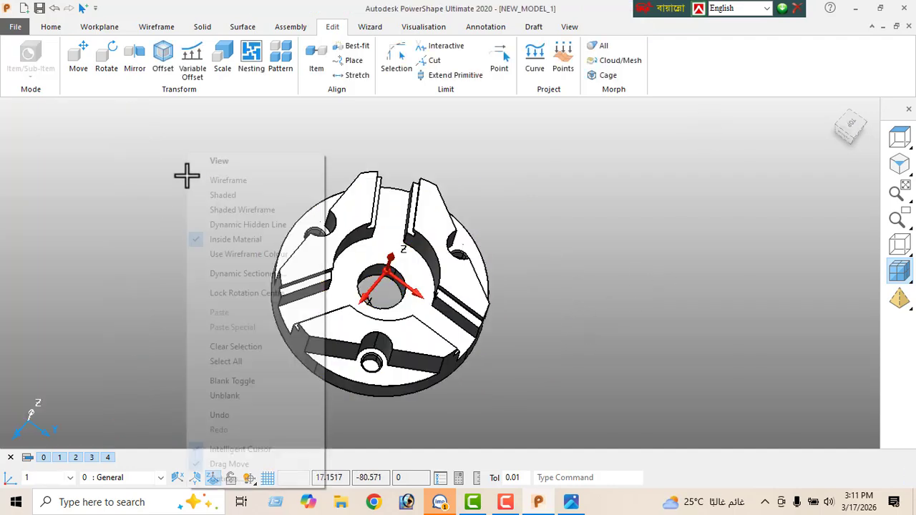
middle_click_drag(415, 343, 476, 277)
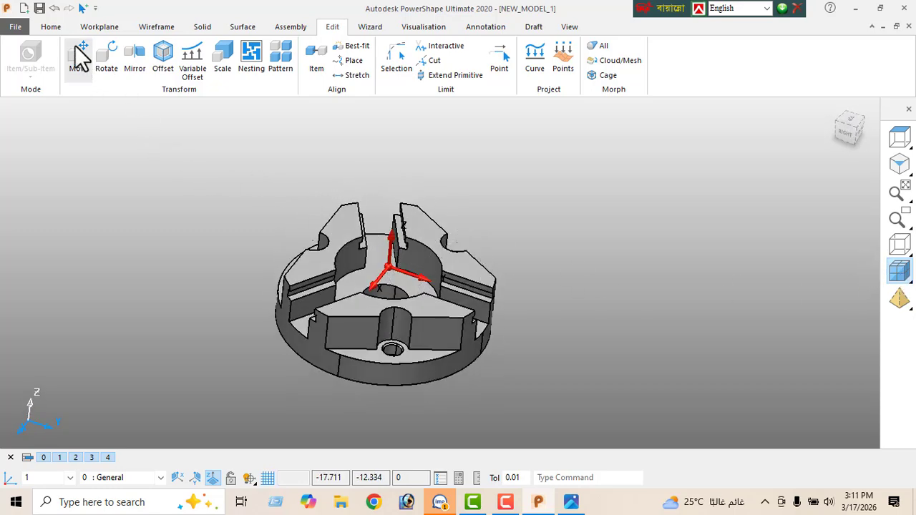
Colour the whole solid pale yellow and clear the selection
left_click(318, 263)
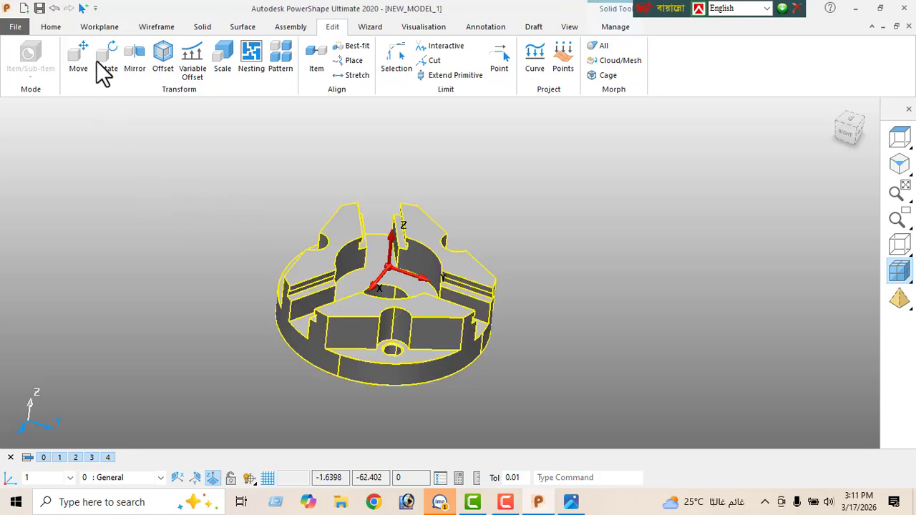
left_click(51, 27)
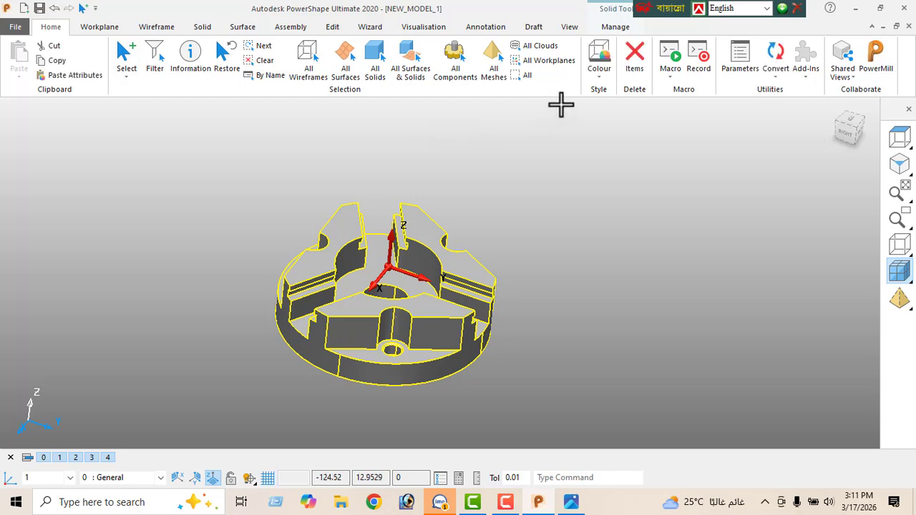
left_click(598, 59)
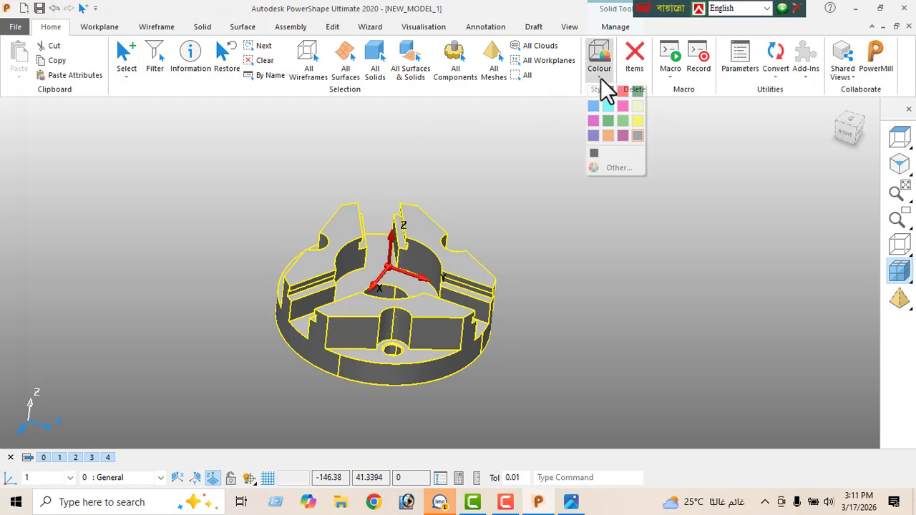
left_click(637, 106)
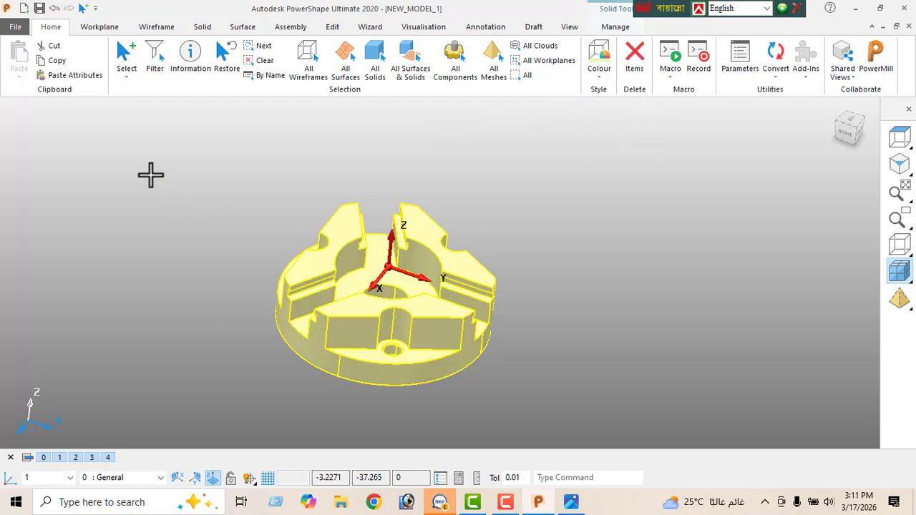
right_click(162, 198)
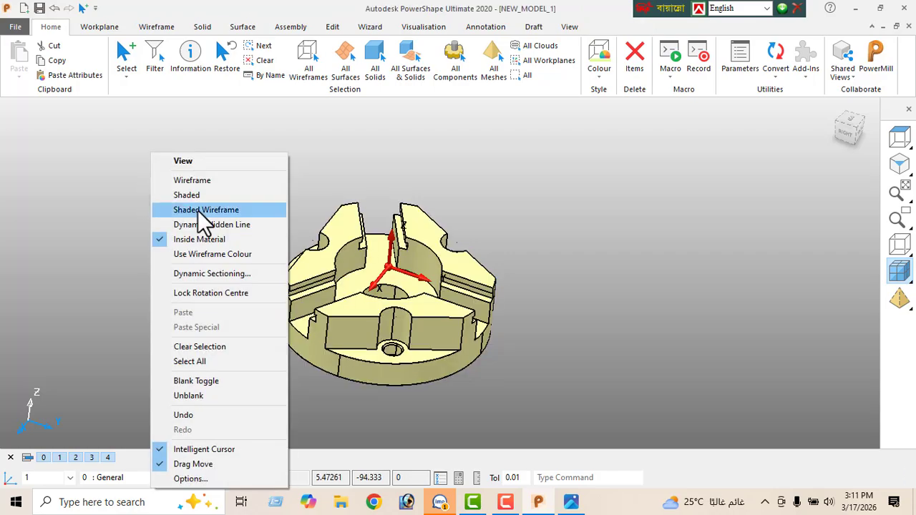
left_click(188, 162)
middle_click_drag(507, 281, 468, 304)
Switch to the reference drawing in the image viewer to check the small holes' sizes and pitch circle diameter, and return to PowerShape
left_click(571, 502)
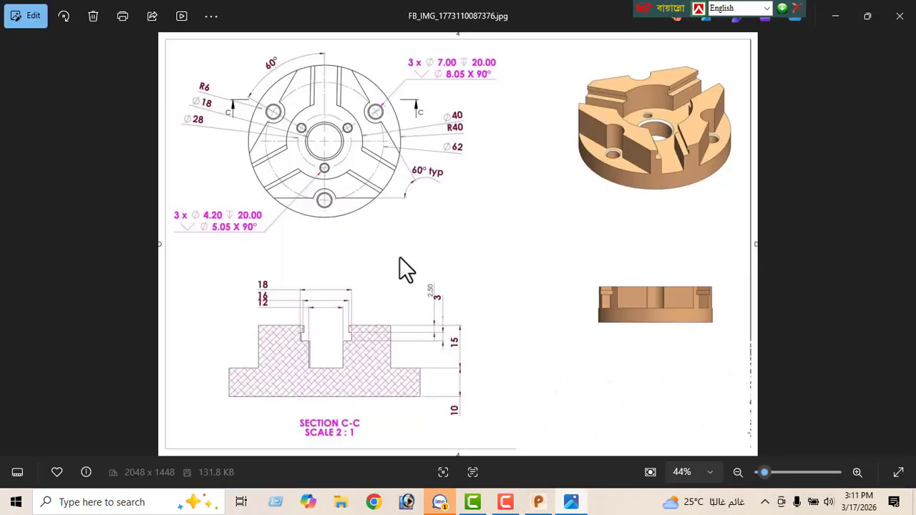
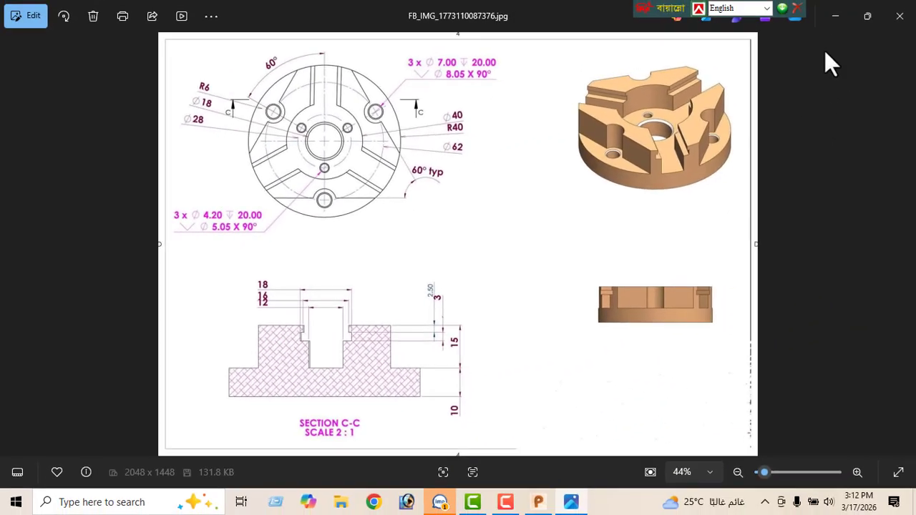
left_click(834, 18)
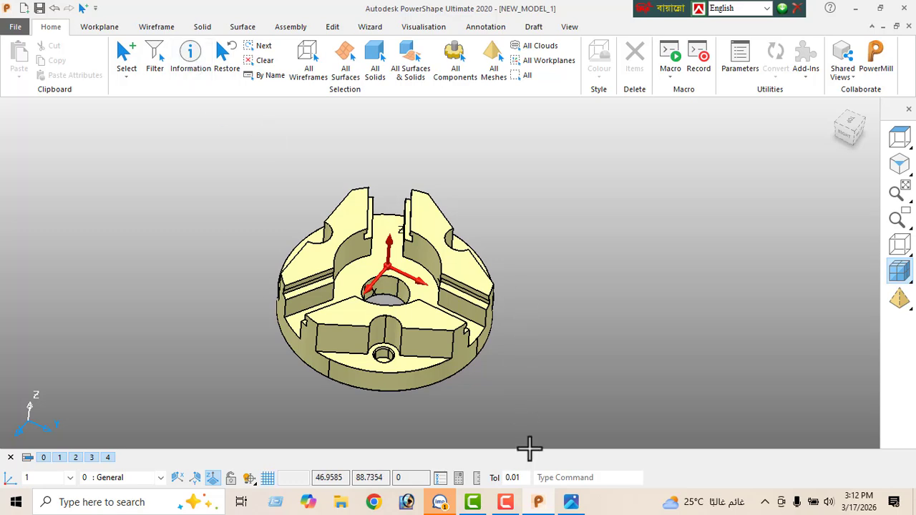
left_click(565, 502)
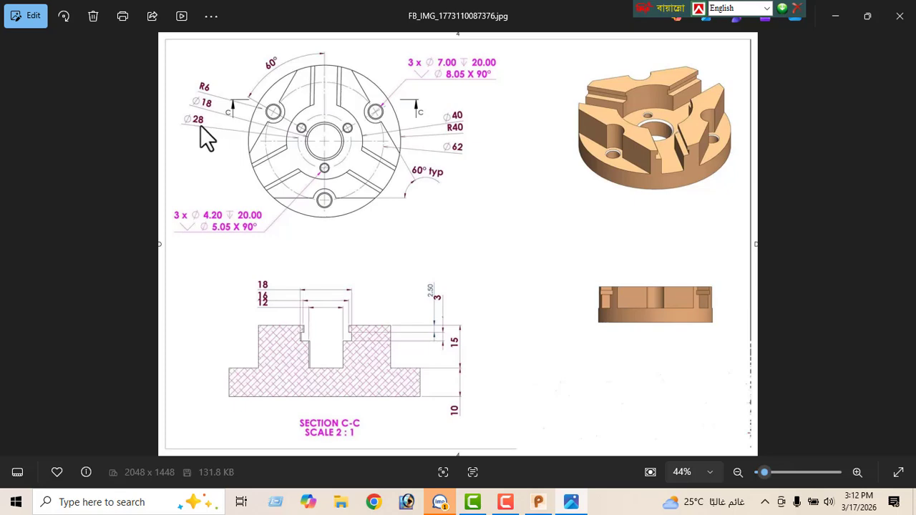
left_click(838, 17)
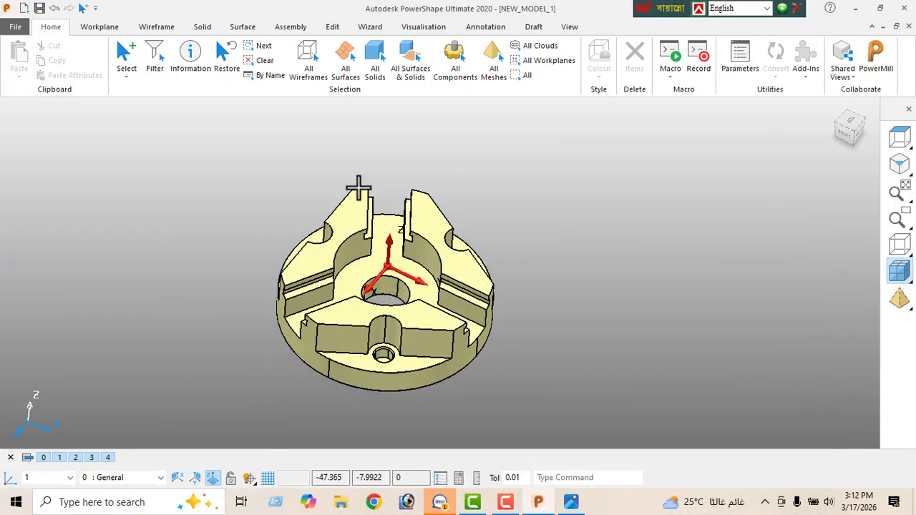
Draw a full circle centred on the workplane origin and set its diameter to 28 mm
left_click(157, 26)
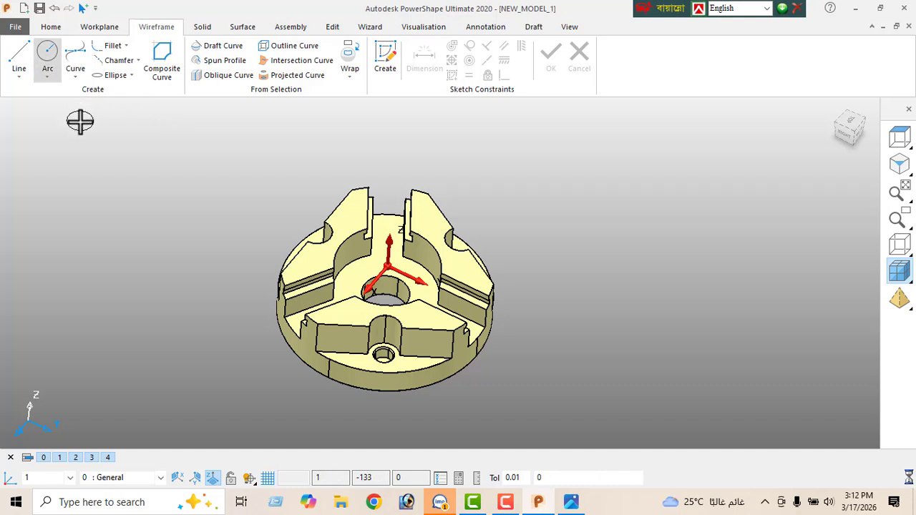
right_click(193, 175)
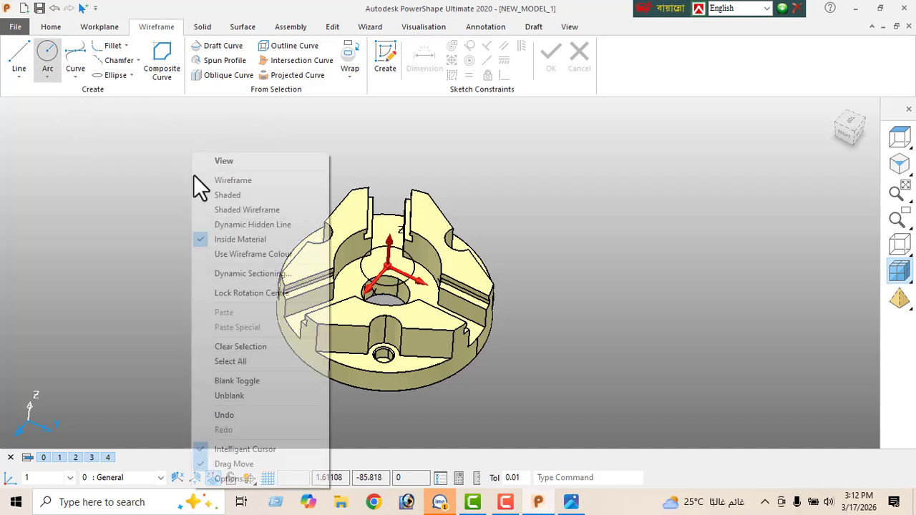
left_click(213, 161)
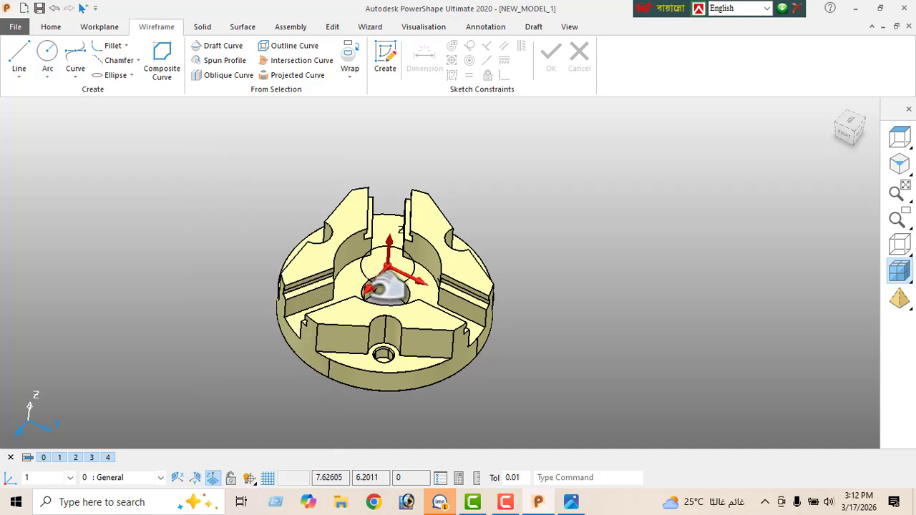
left_click(388, 286)
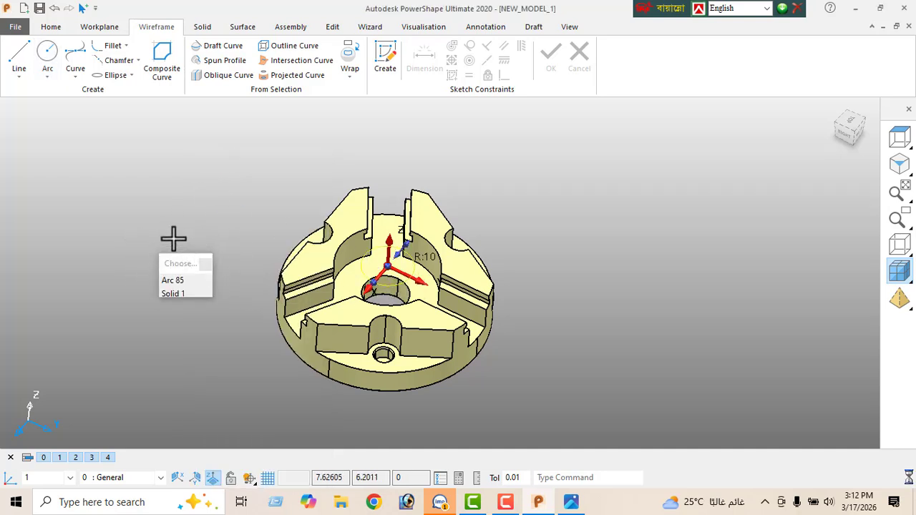
left_click(79, 56)
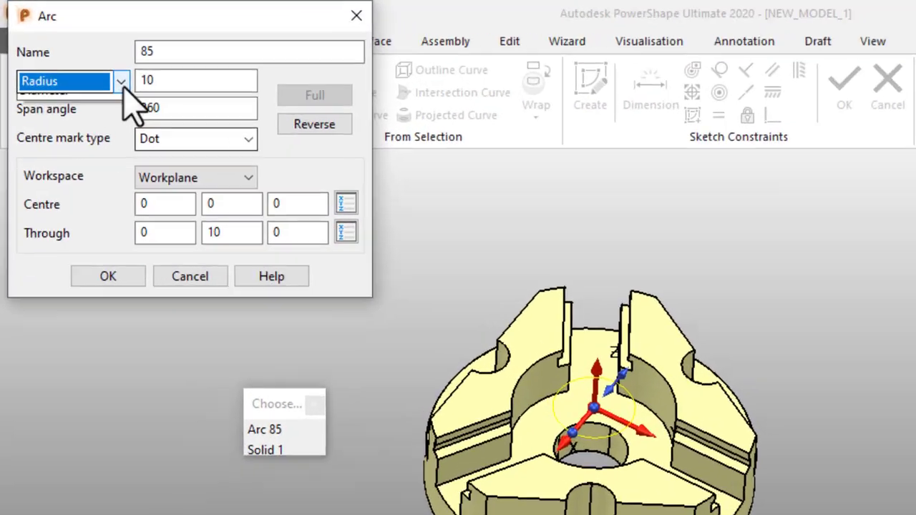
left_click(114, 117)
double_click(164, 87)
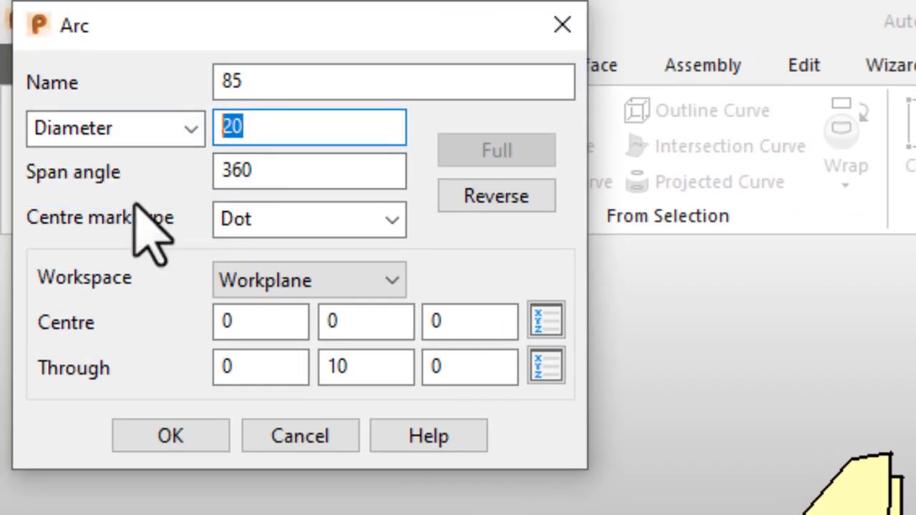
type("28")
key("Return")
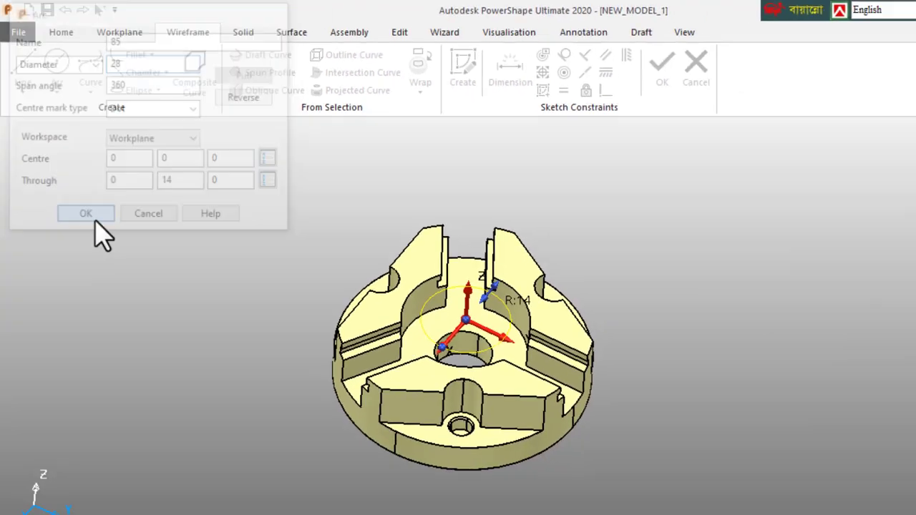
left_click(179, 414)
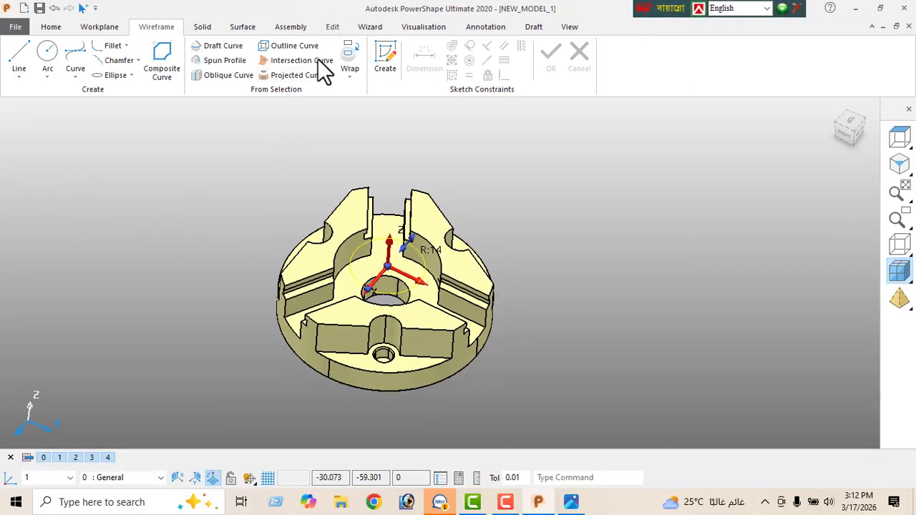
left_click(332, 26)
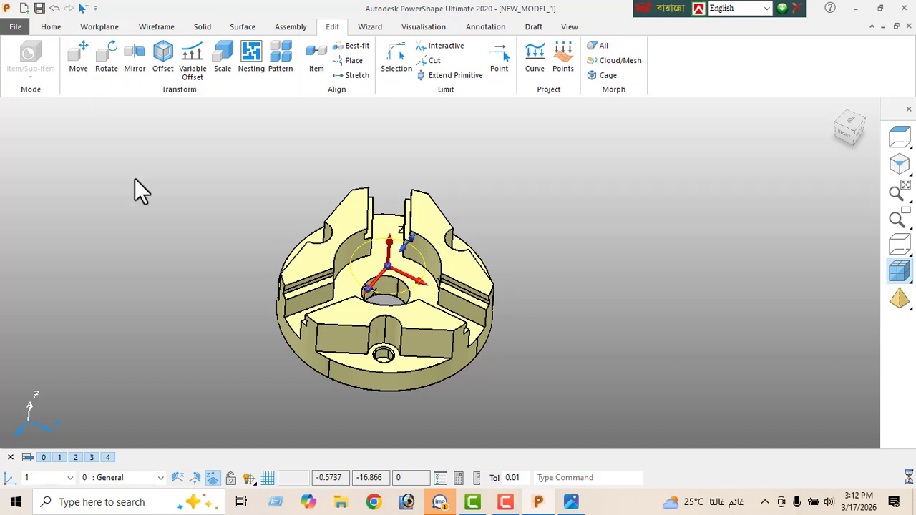
Move the 28 mm circle by -15 mm along Z onto the fixture's inner floor
left_click(329, 107)
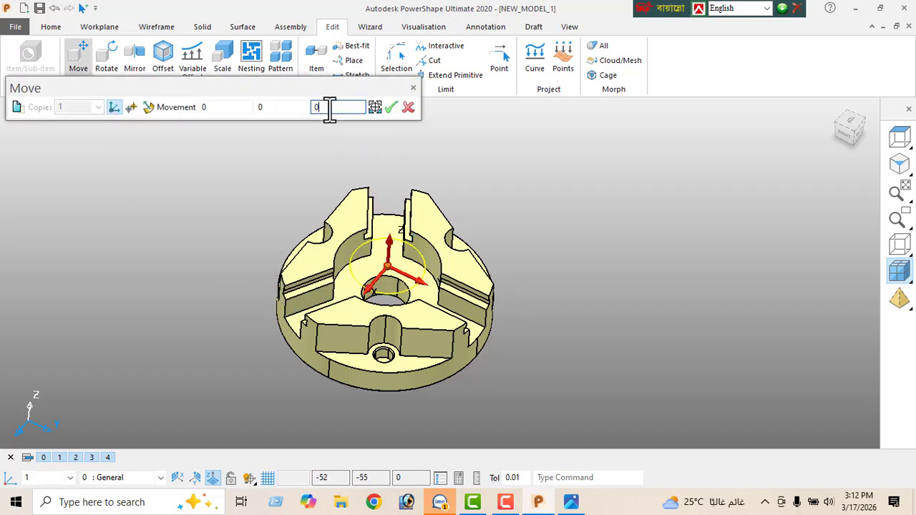
left_click_drag(330, 109, 313, 123)
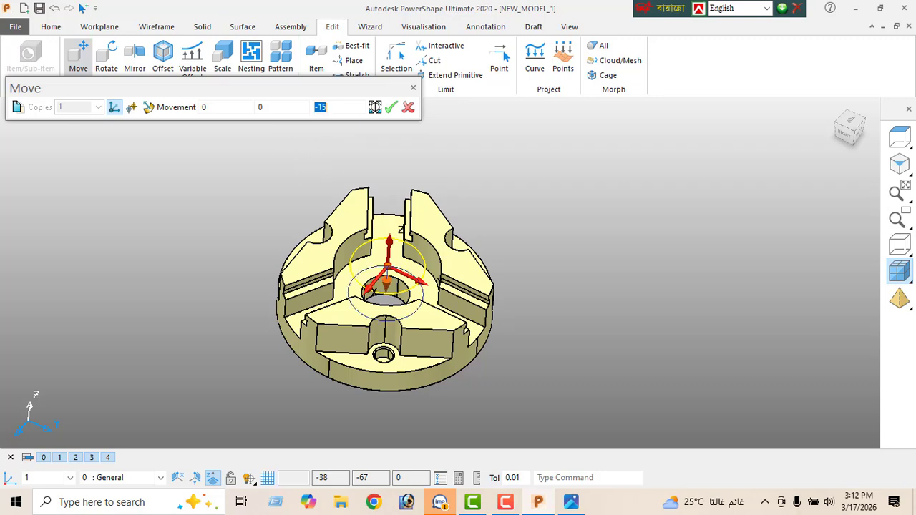
left_click(391, 107)
left_click(407, 107)
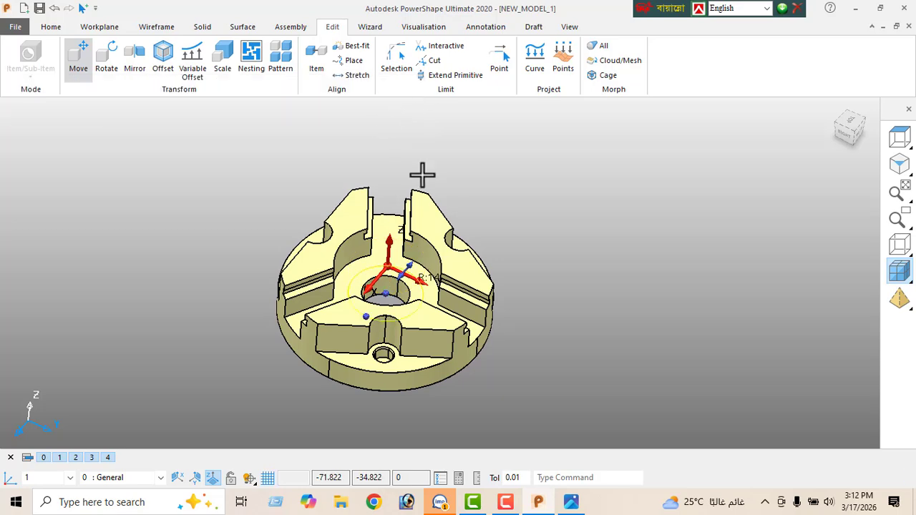
View the part from above, check the small holes' position and size in the reference drawing, and return to PowerShape
left_click(899, 138)
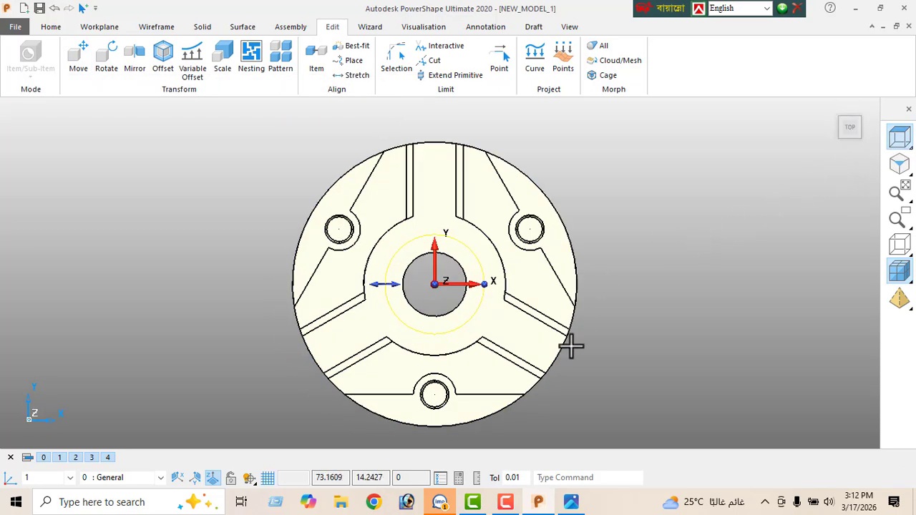
left_click(570, 502)
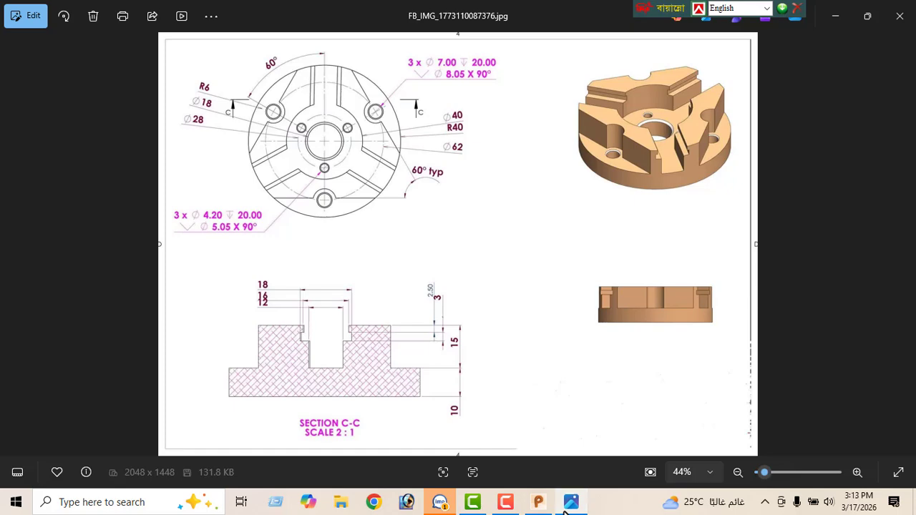
left_click(566, 504)
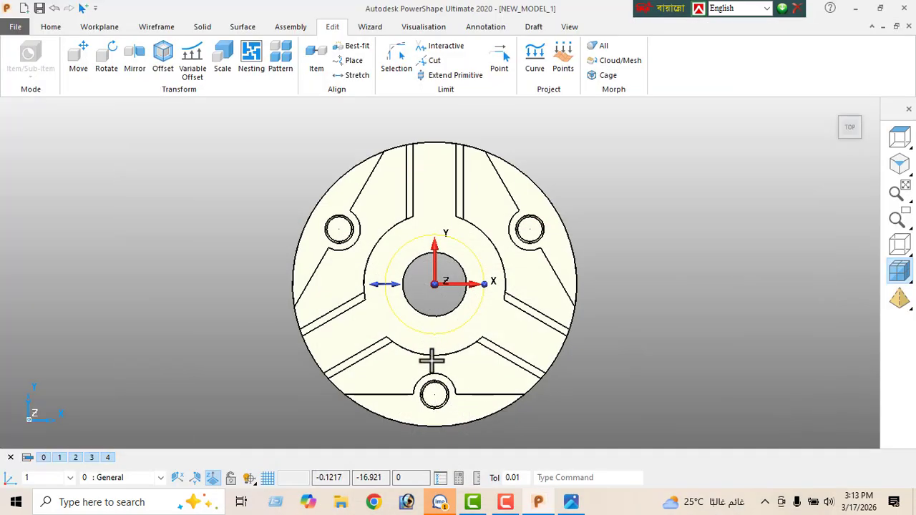
Draw a straight line from the centre of the outer countersunk hole on the negative Y side to the workplane origin
left_click(156, 27)
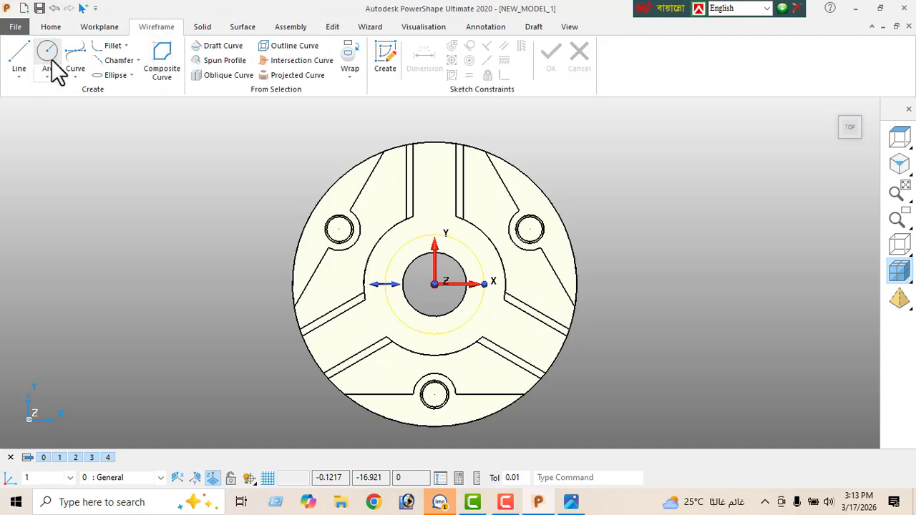
left_click(49, 65)
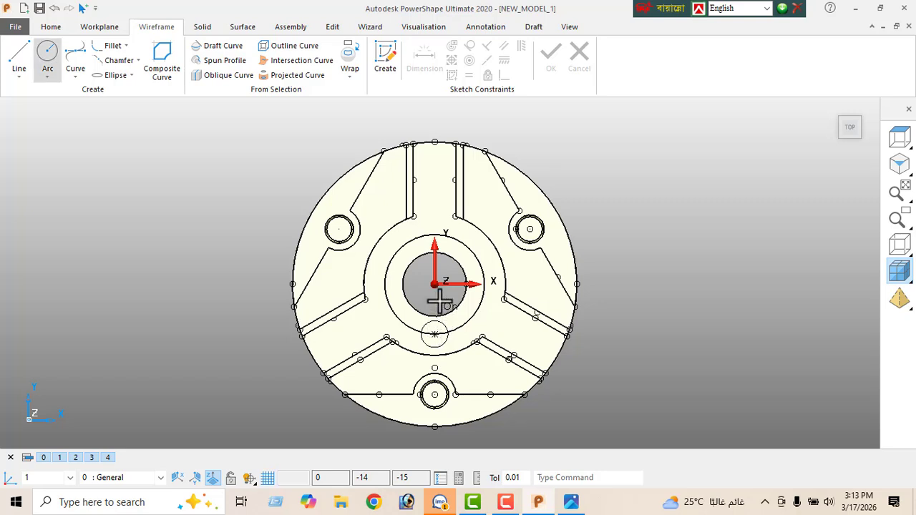
left_click(21, 63)
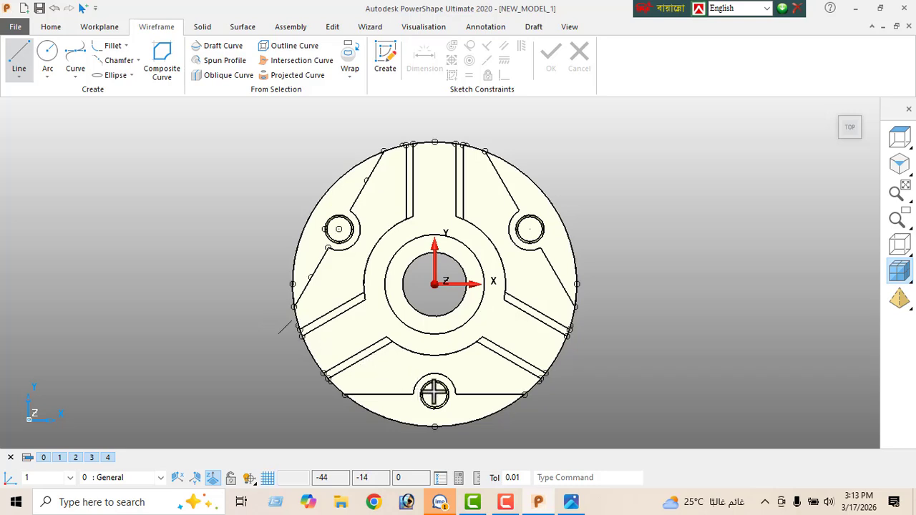
left_click(434, 394)
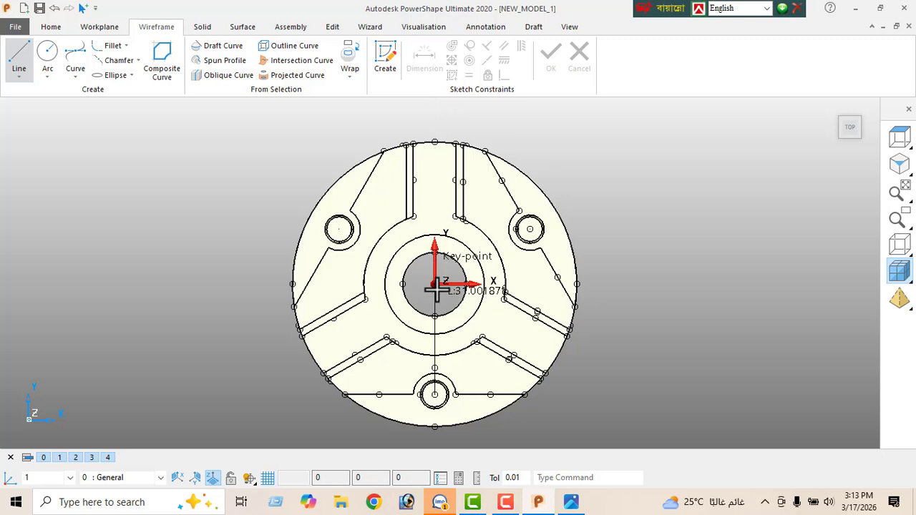
left_click(435, 285)
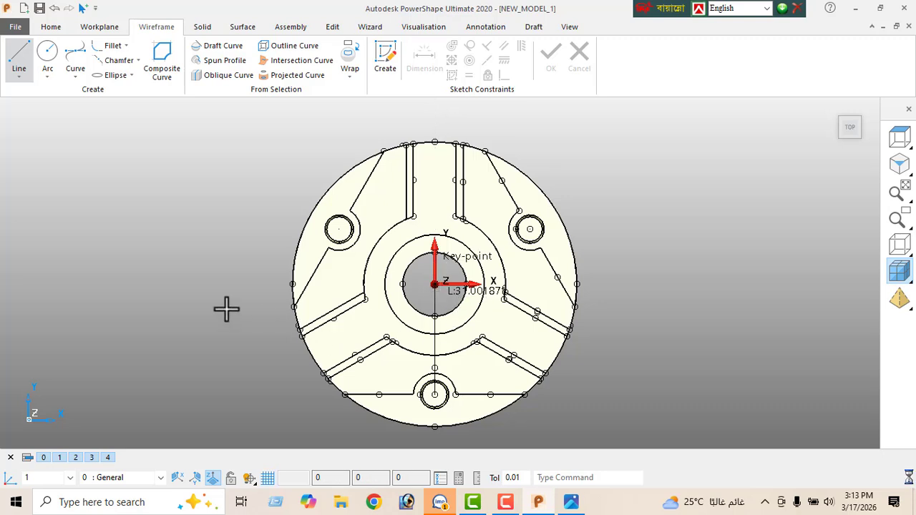
Display the model as wireframe and move the new centre line by -15 mm along Z
right_click(159, 232)
left_click(197, 188)
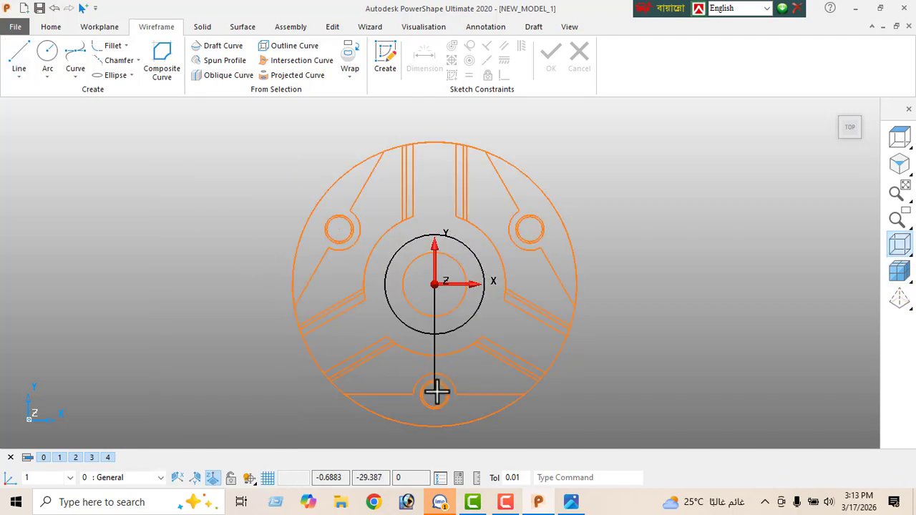
middle_click_drag(435, 388, 480, 260)
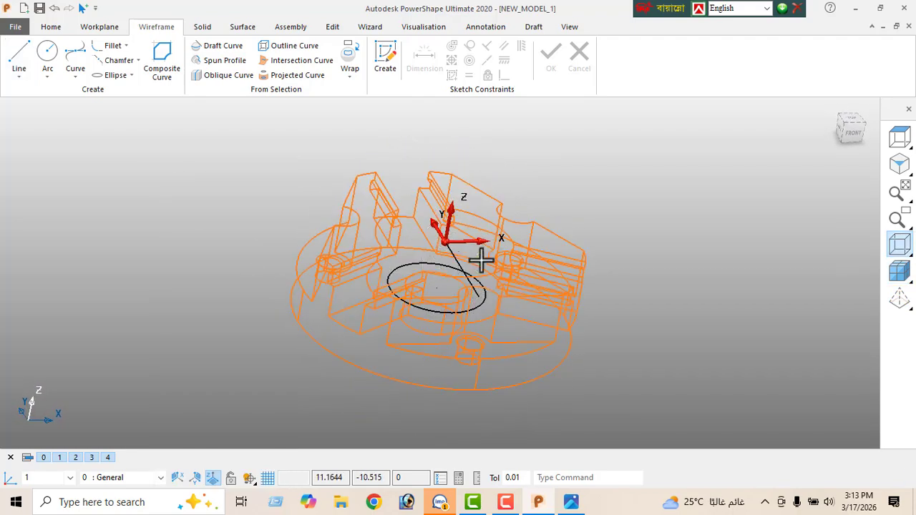
left_click(287, 281)
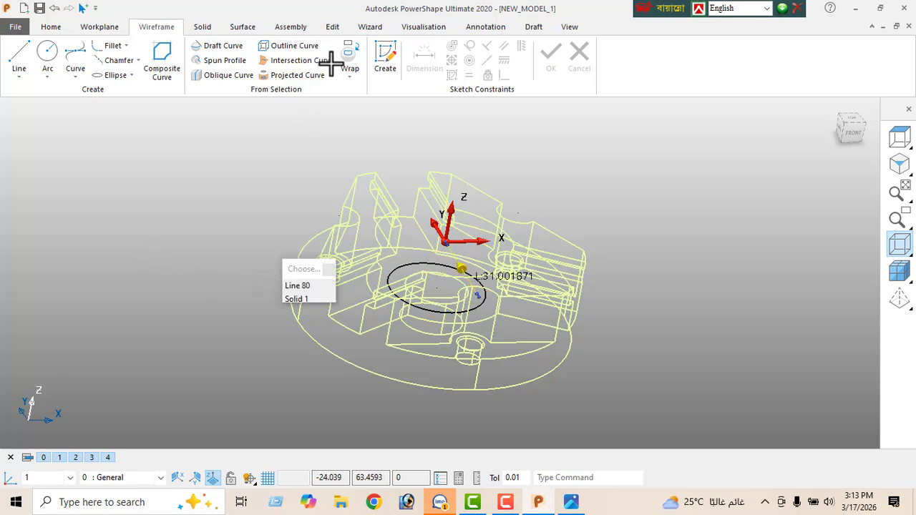
left_click(332, 27)
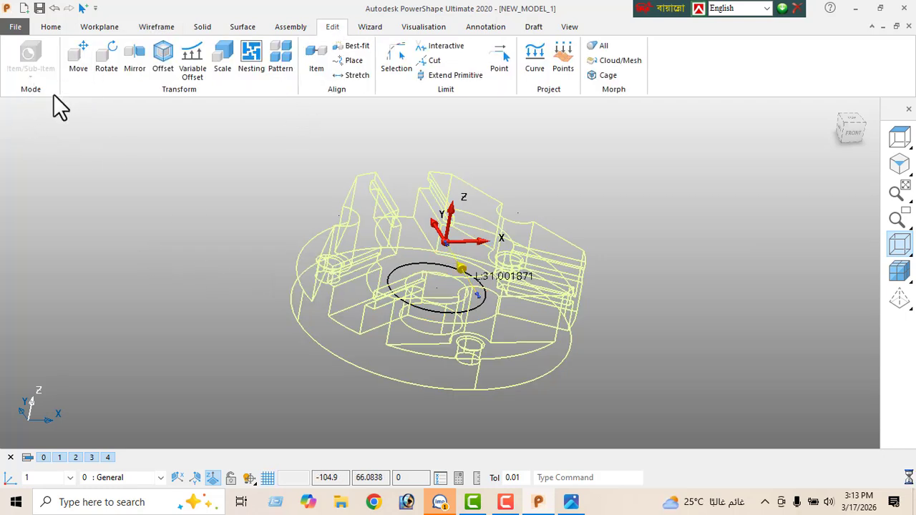
left_click(78, 58)
left_click(333, 107)
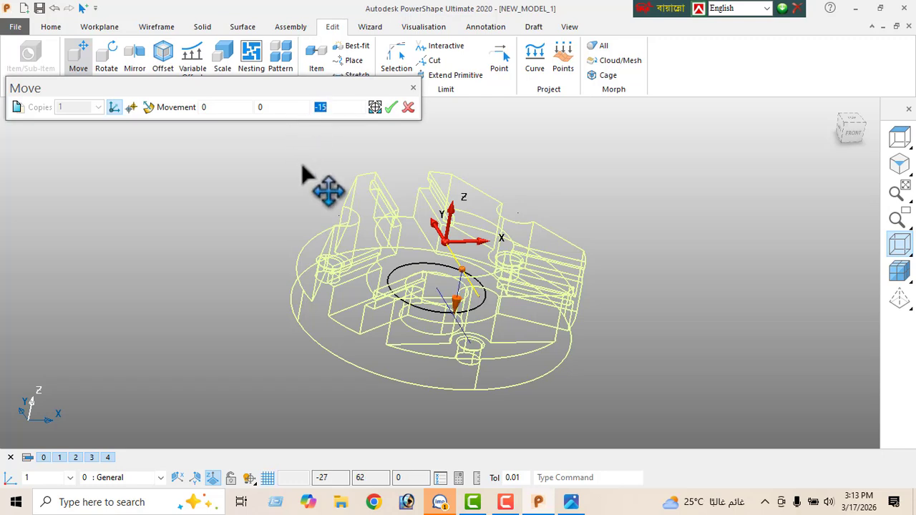
left_click(408, 107)
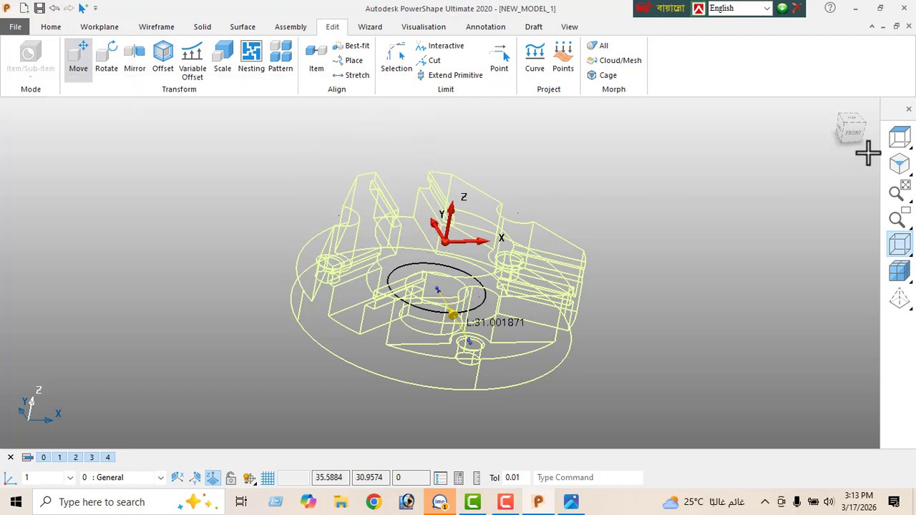
Draw a full circle centred where the centre line intersects the 28 mm circle, in top view
left_click(899, 136)
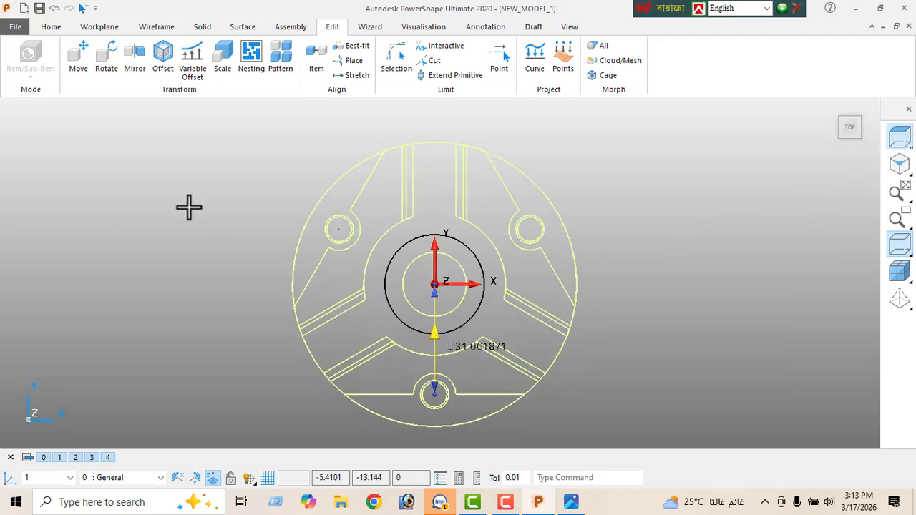
right_click(189, 155)
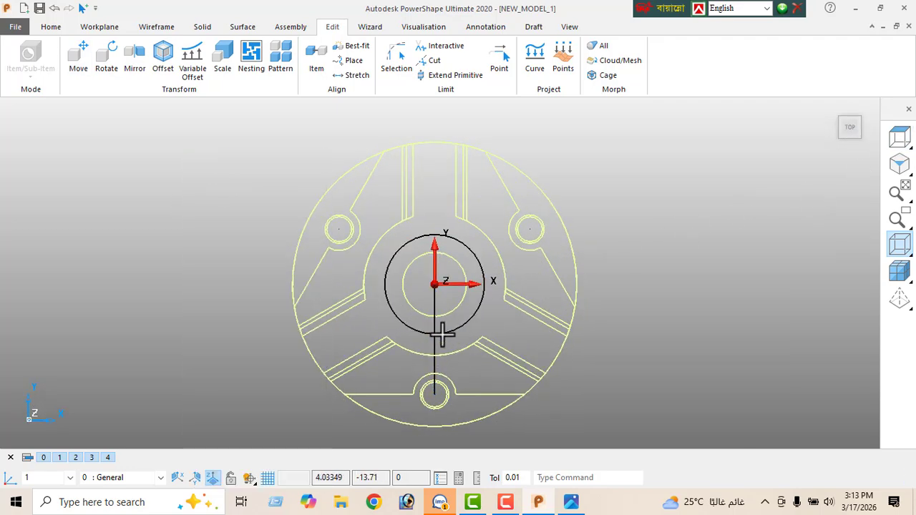
left_click(157, 27)
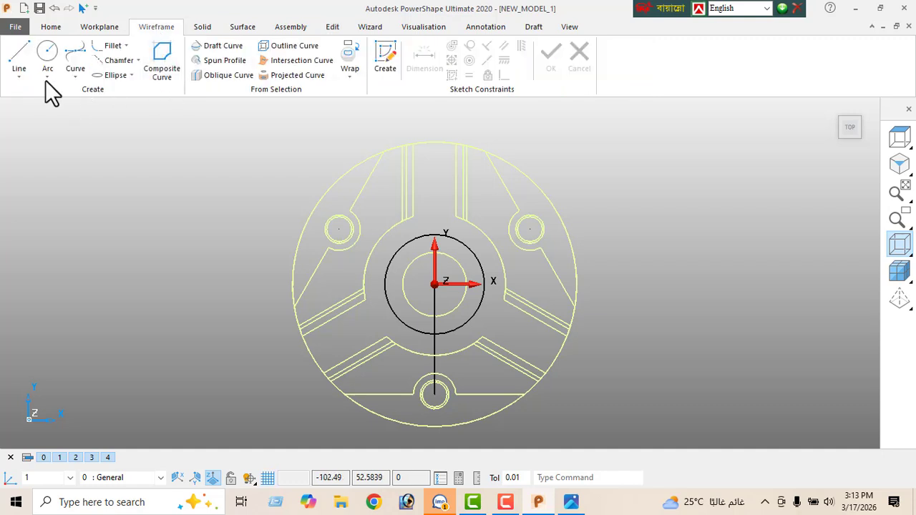
left_click(47, 58)
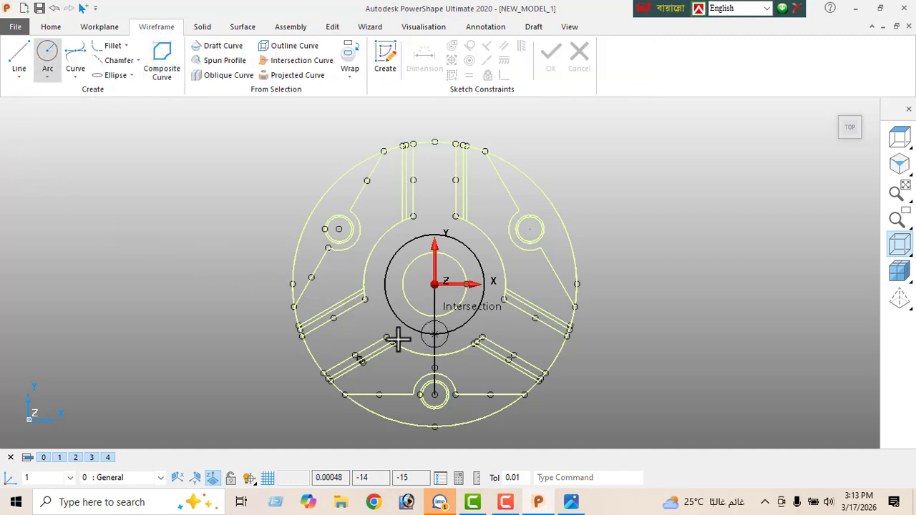
right_click(174, 237)
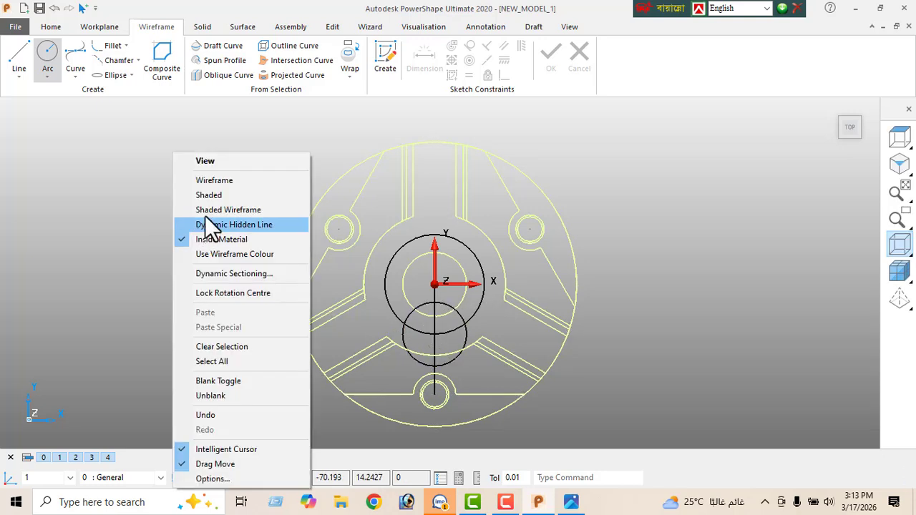
left_click(208, 162)
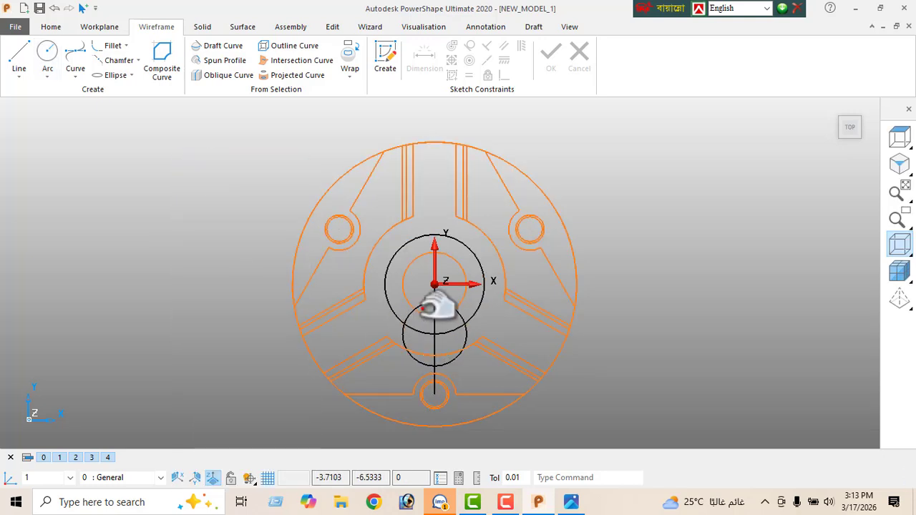
Define the new circle at the line intersection by diameter and set it to 4.2 mm
left_click(436, 308)
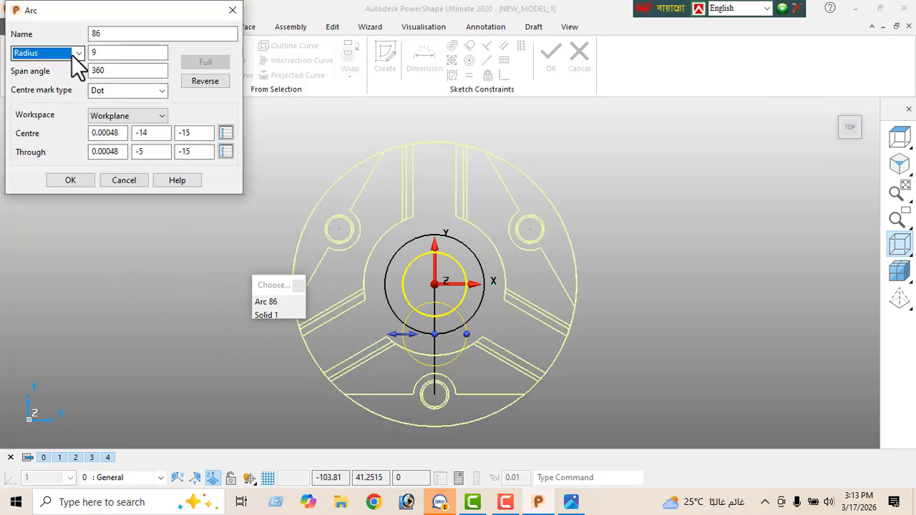
left_click(75, 55)
left_click(70, 79)
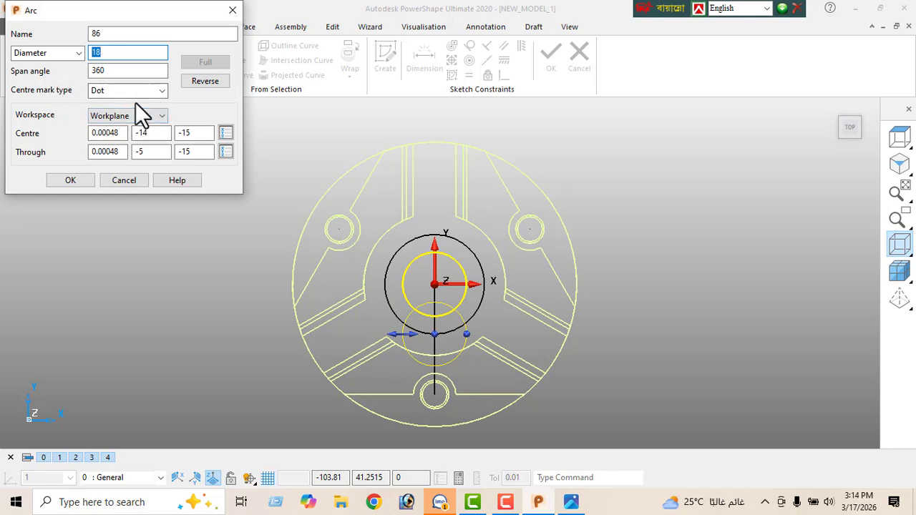
type("4.2")
key("Return")
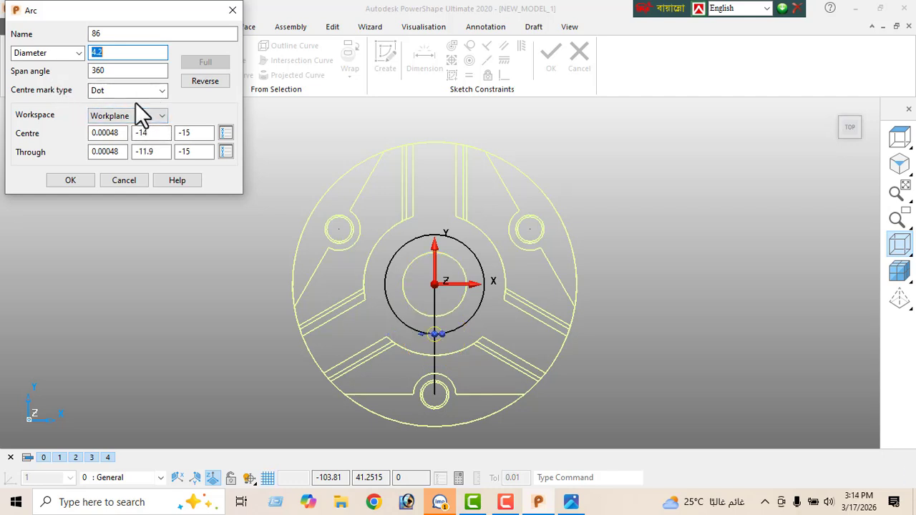
left_click(70, 180)
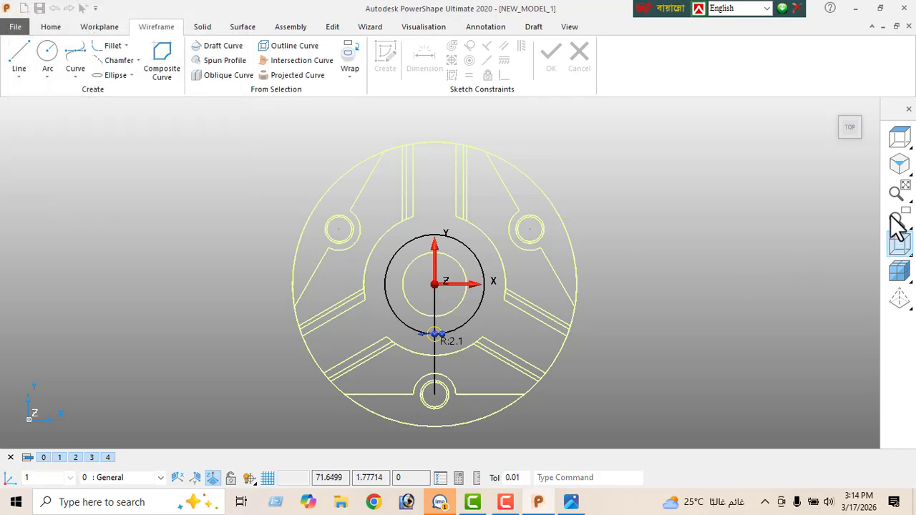
Repeat the 4.2 mm circle in a circular pattern of 3 elements around the workplane origin
left_click(899, 163)
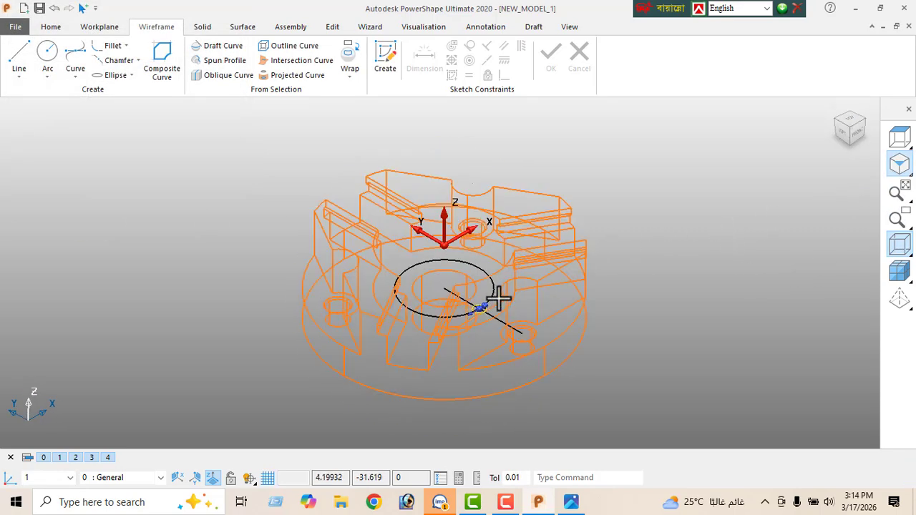
scroll(495, 299, "up", 1)
scroll(475, 326, "up", 1)
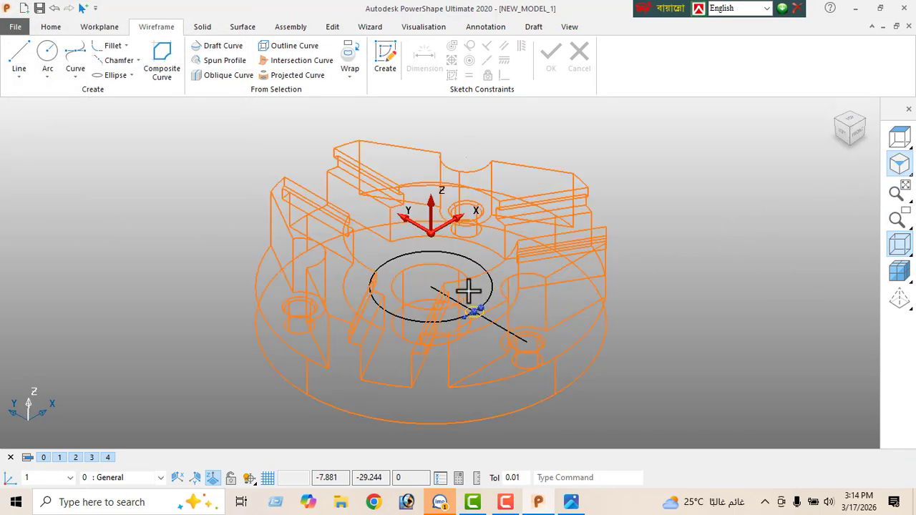
scroll(501, 264, "up", 1)
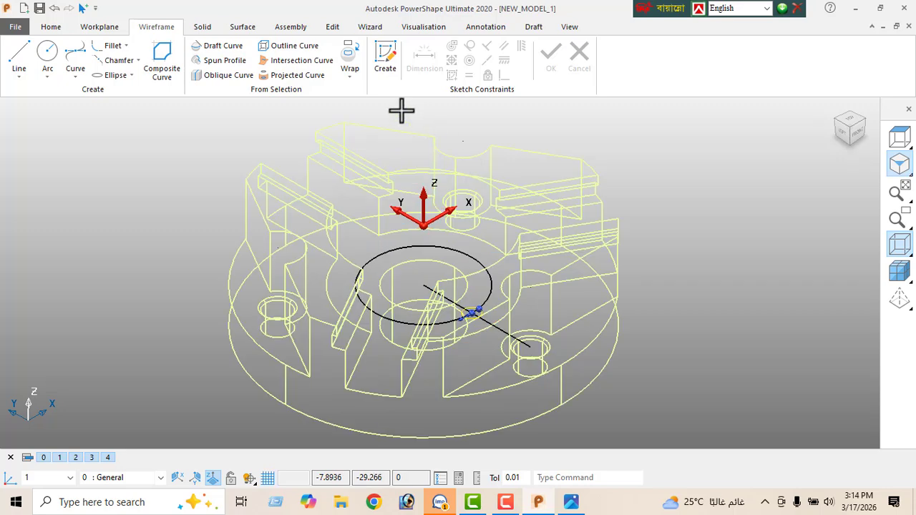
left_click(333, 29)
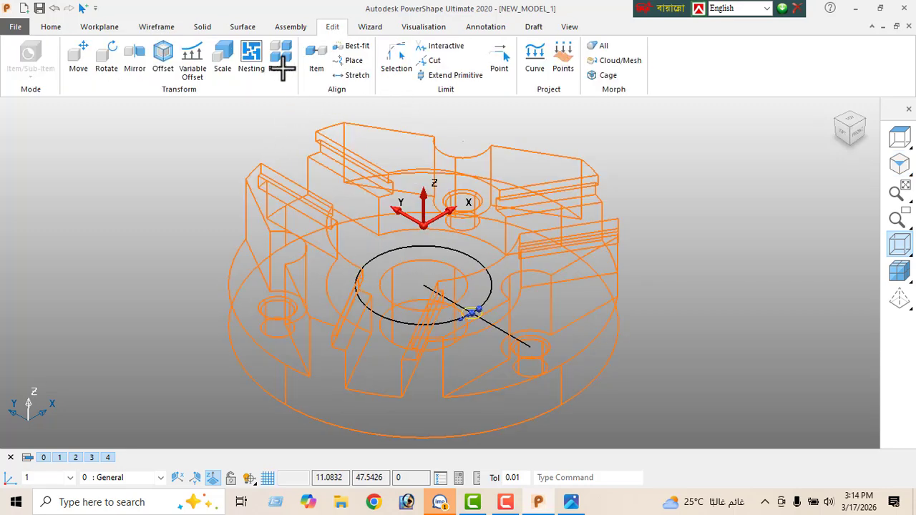
left_click(281, 64)
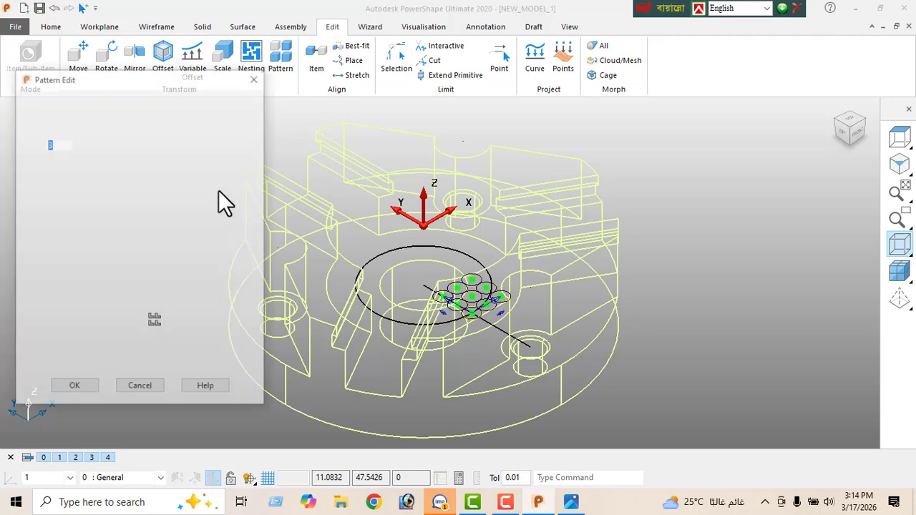
left_click(138, 103)
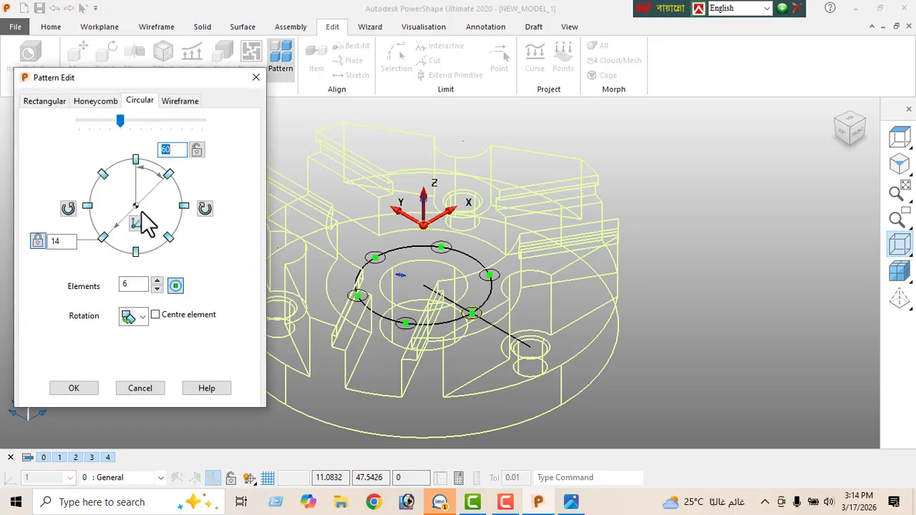
double_click(136, 285)
type("3")
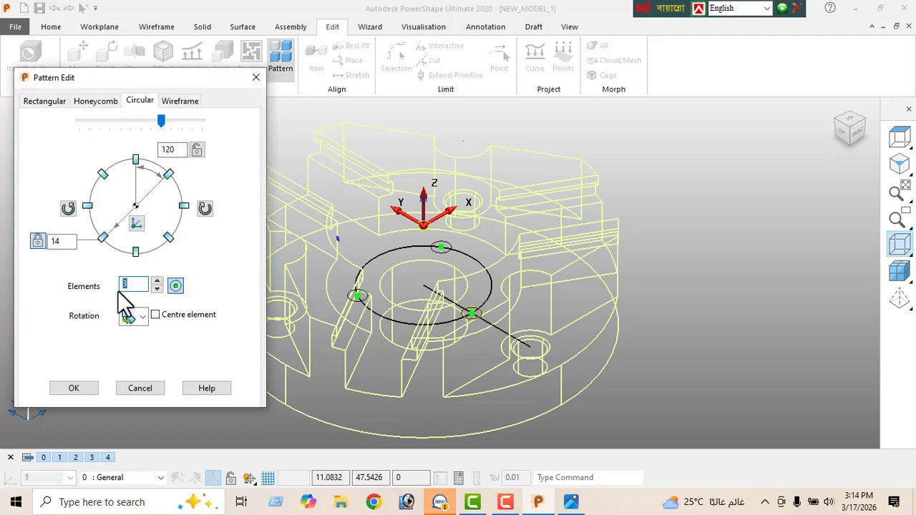
left_click(71, 389)
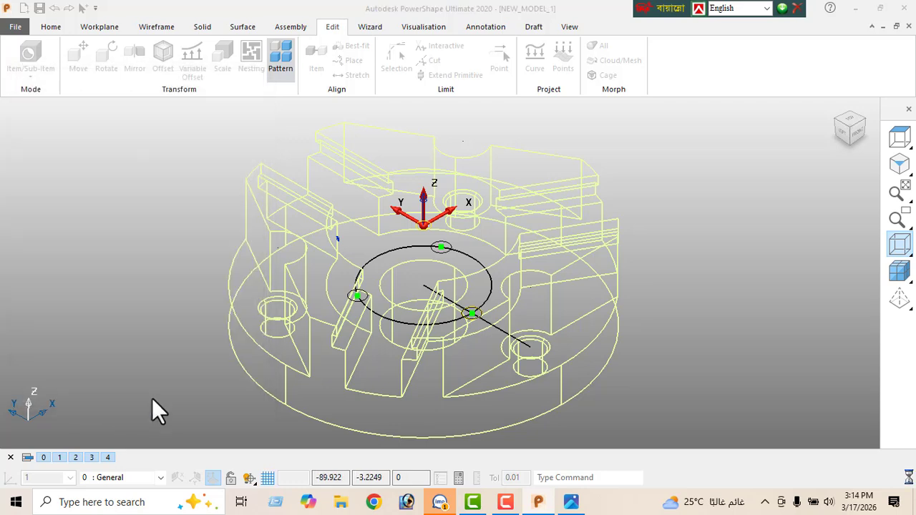
Cut the three patterned 4.2 mm circles through the solid as a blind cut with a depth of 20 mm
left_click(474, 331)
left_click(674, 331)
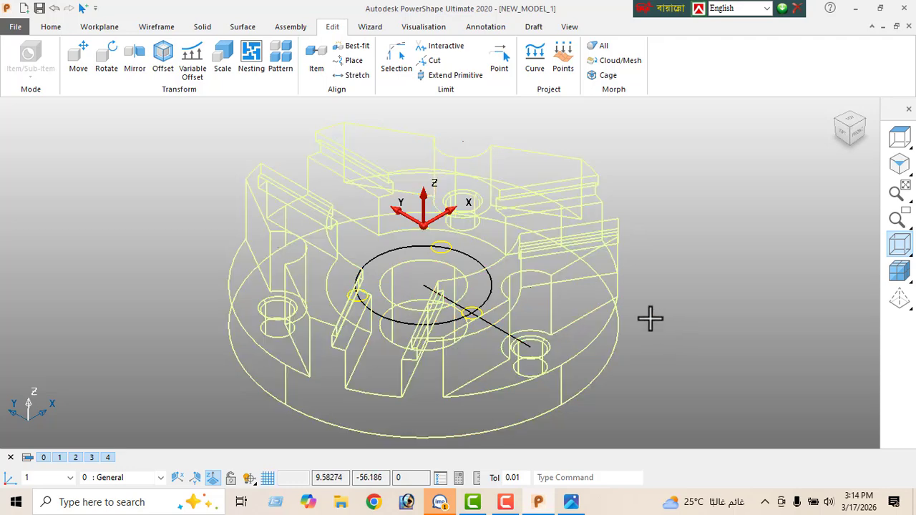
left_click(585, 353)
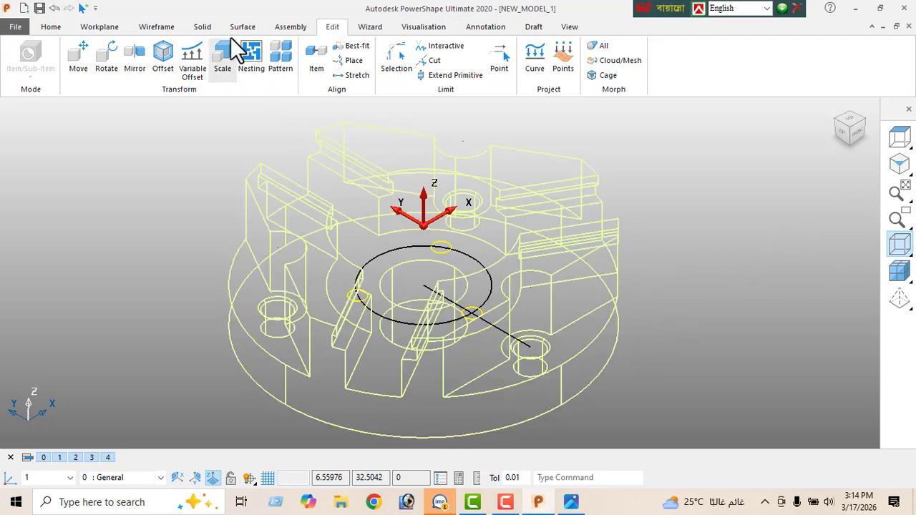
left_click(201, 27)
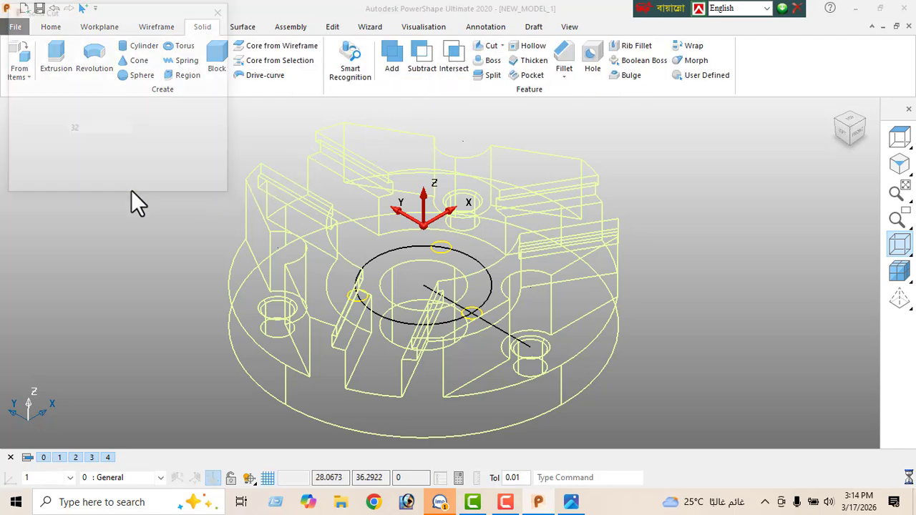
double_click(97, 72)
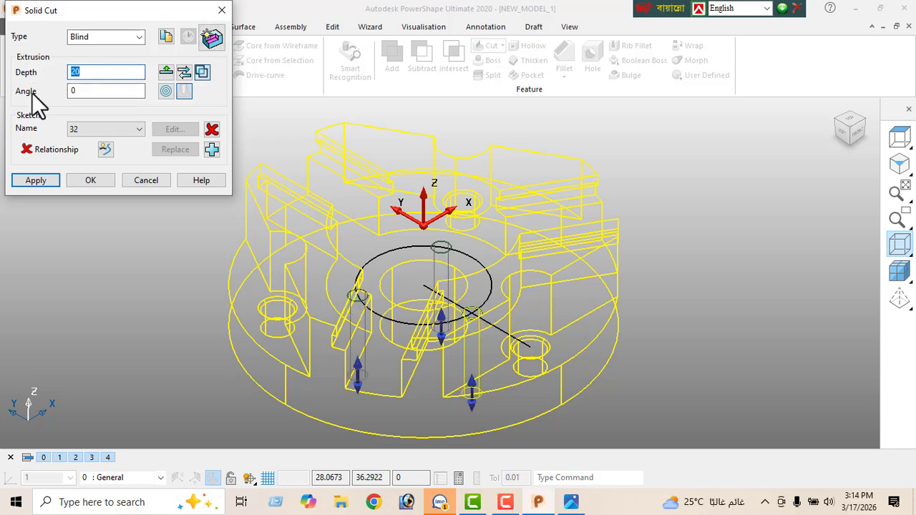
left_click(36, 182)
left_click(156, 179)
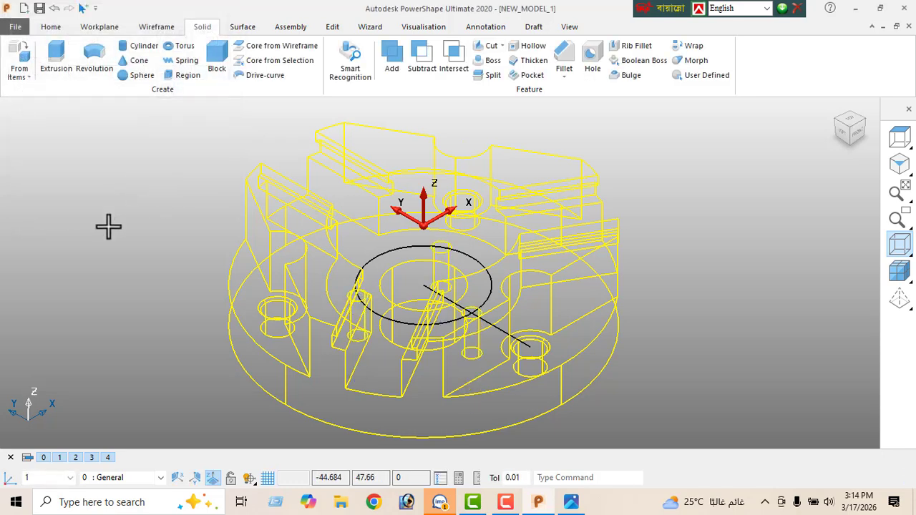
Shade the model with its edges, deselect it and look up the small holes' countersink callout in the reference drawing
left_click(899, 271)
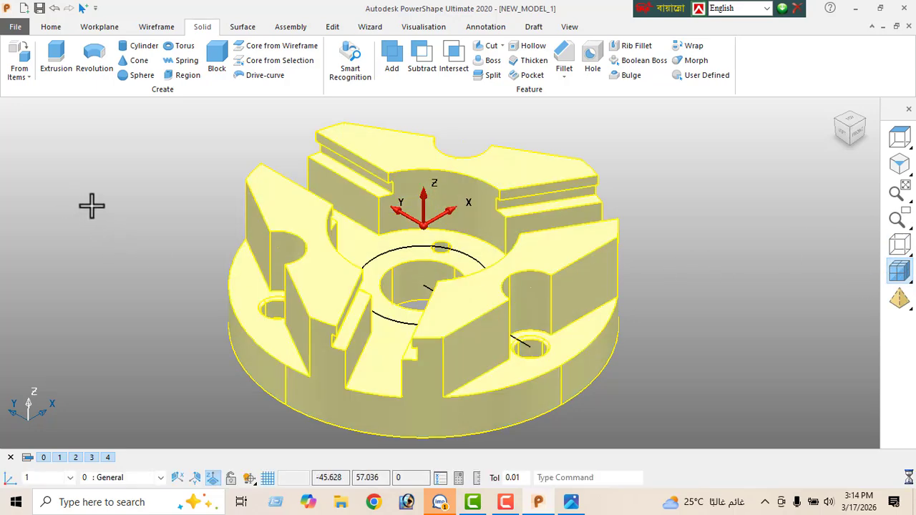
right_click(90, 204)
left_click(107, 163)
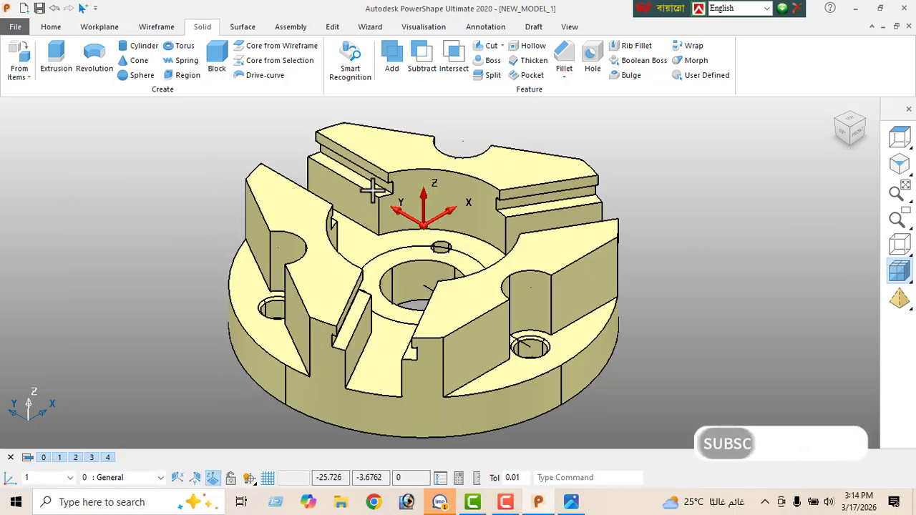
middle_click_drag(493, 156, 254, 414)
middle_click_drag(303, 319, 252, 335)
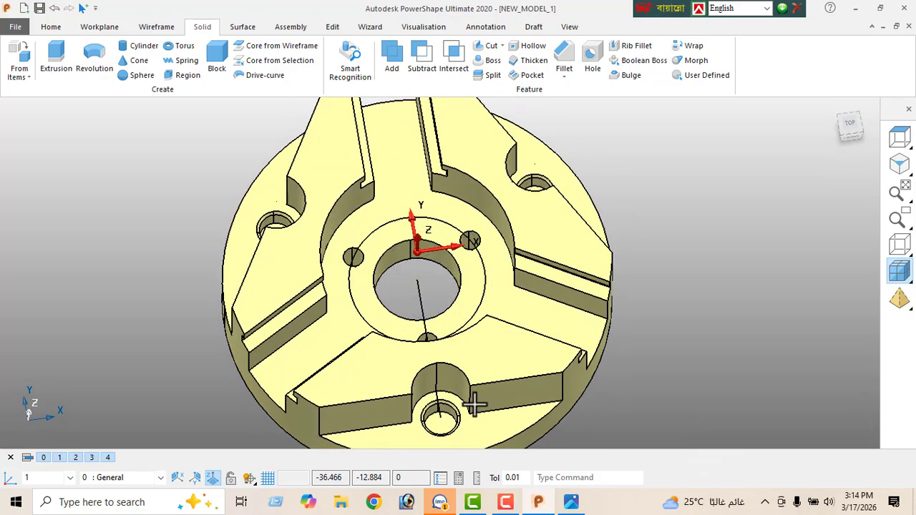
left_click(571, 502)
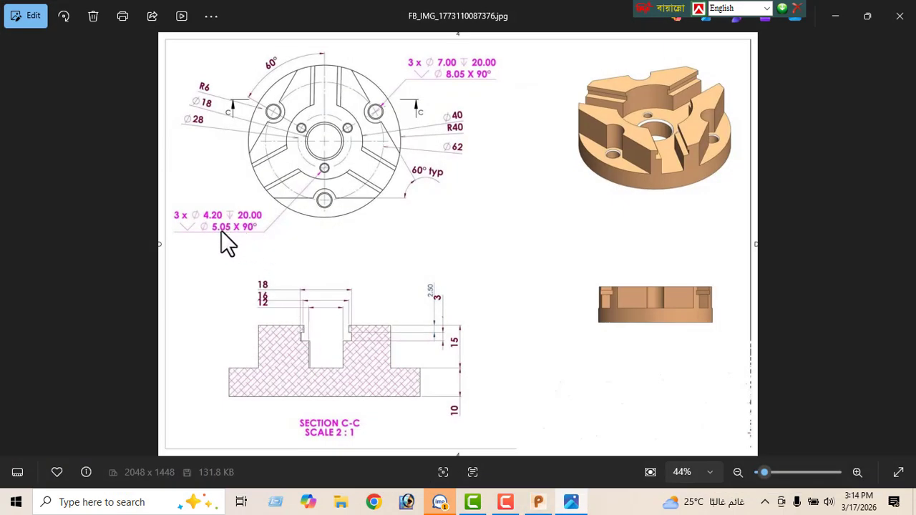
left_click(832, 15)
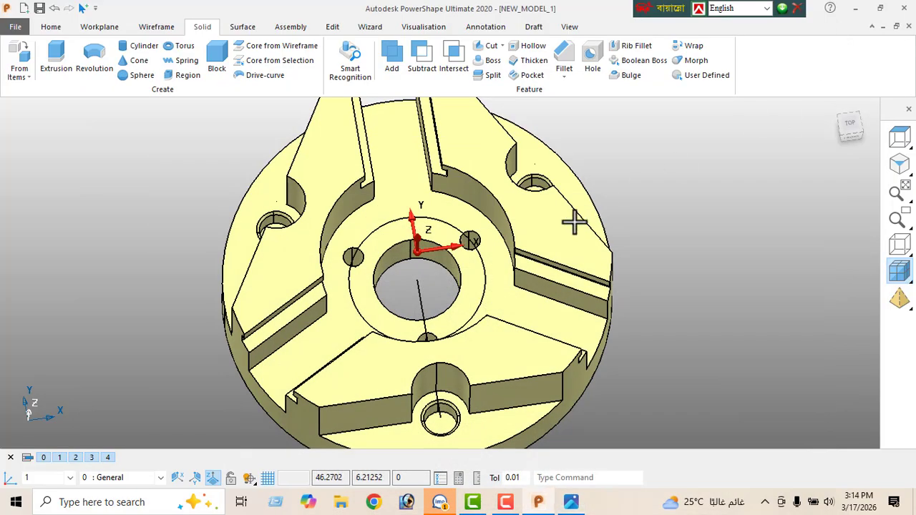
Chamfer the upper rims of the three 4.2 mm holes with a distance of 0.425 mm, then deselect the solid
scroll(346, 250, "up", 2)
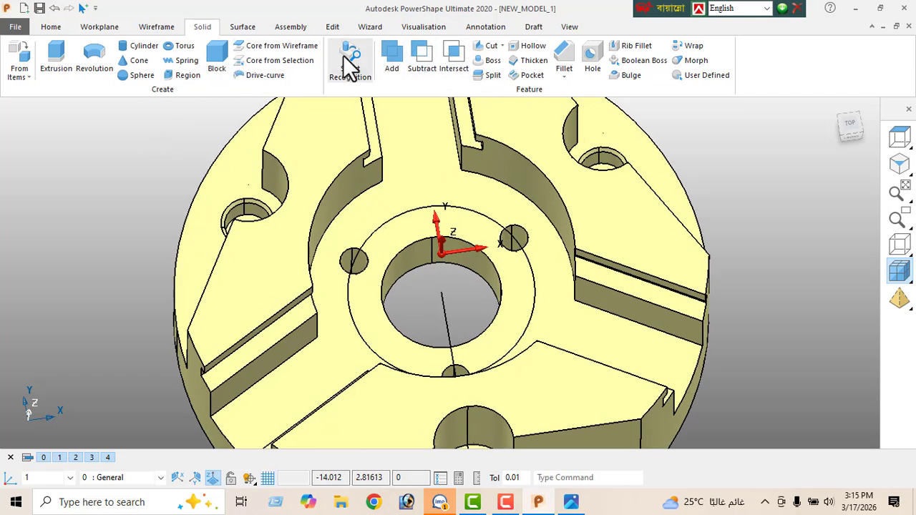
left_click(564, 77)
left_click(586, 128)
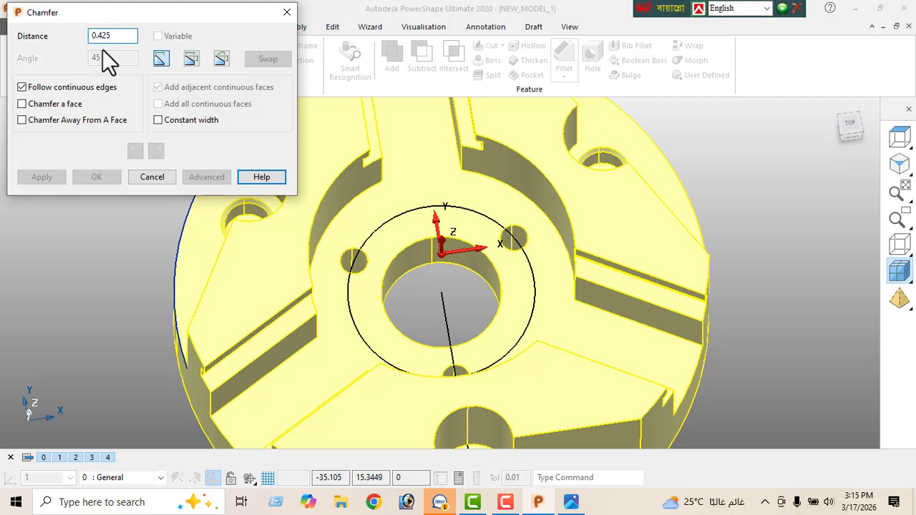
left_click(347, 254)
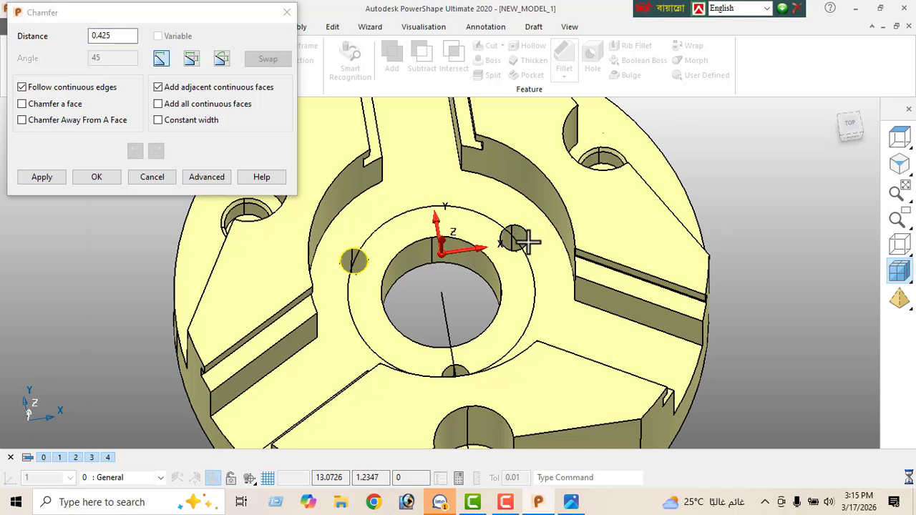
left_click(528, 243)
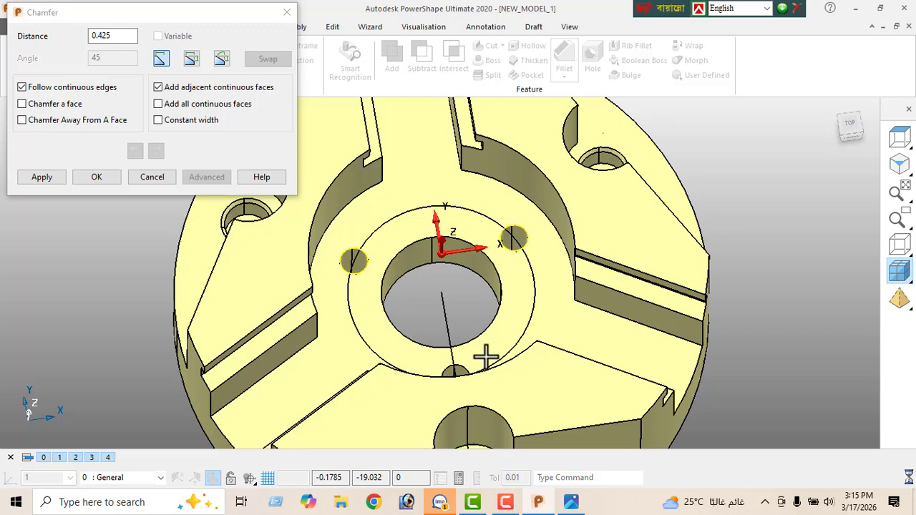
left_click(485, 358)
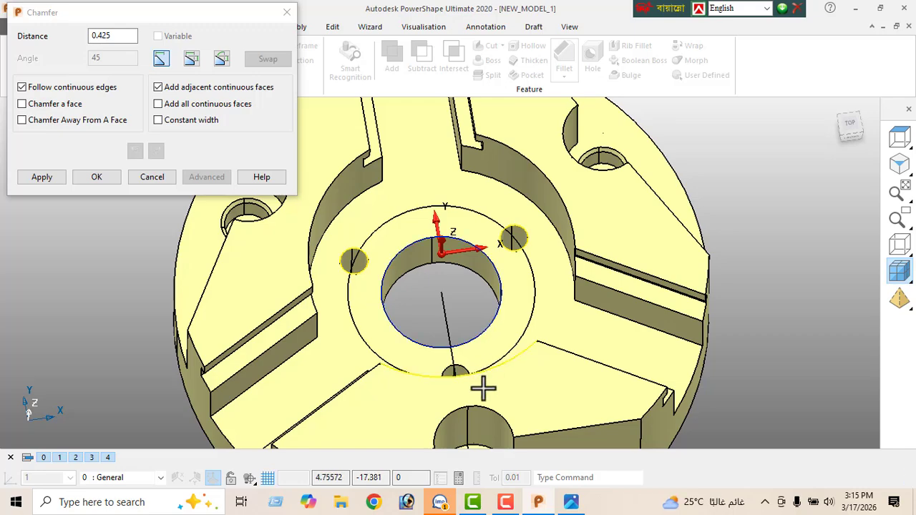
middle_click_drag(483, 388, 511, 395)
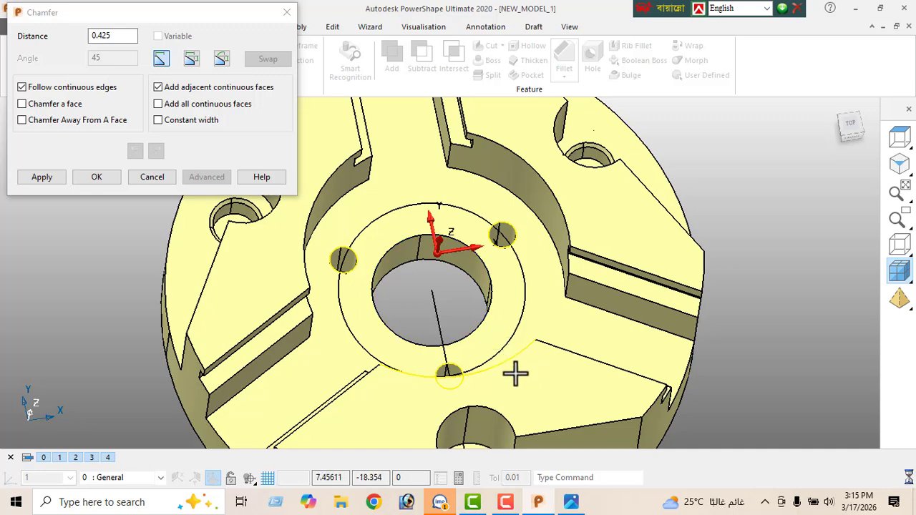
middle_click_drag(515, 373, 511, 332)
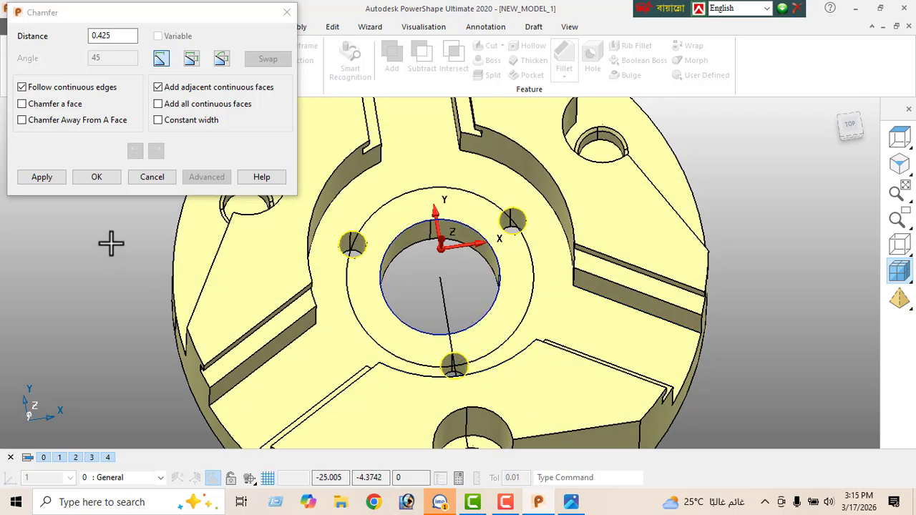
left_click(42, 176)
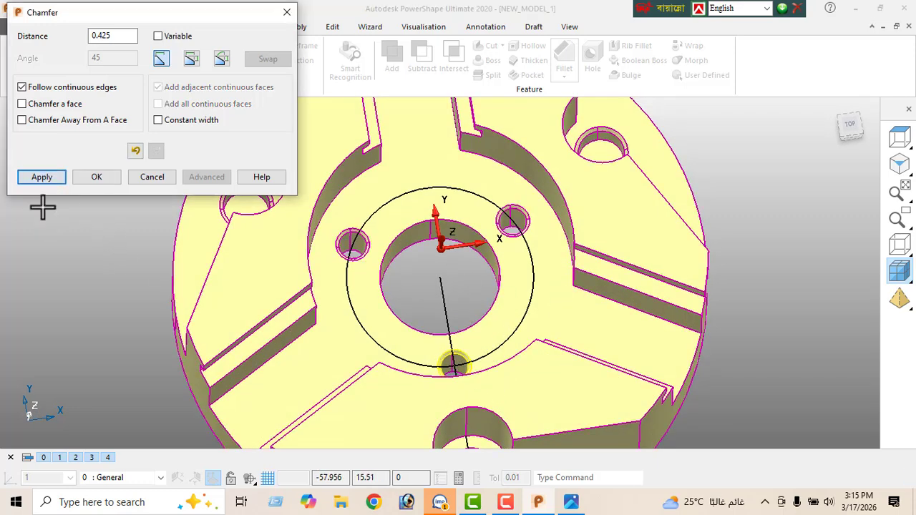
left_click(99, 178)
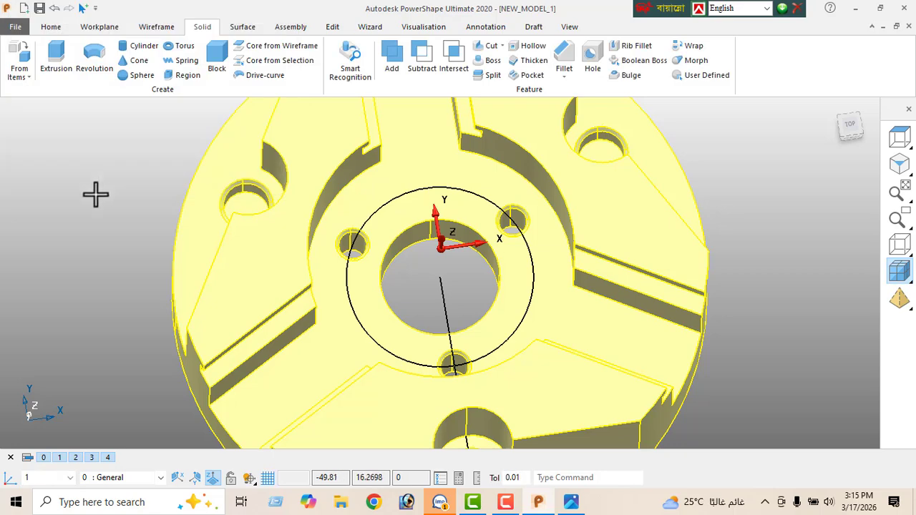
right_click(58, 174)
left_click(95, 160)
Select all remaining wireframe geometry, including the 28 mm circle and the centre line, and delete it
scroll(245, 249, "down", 4)
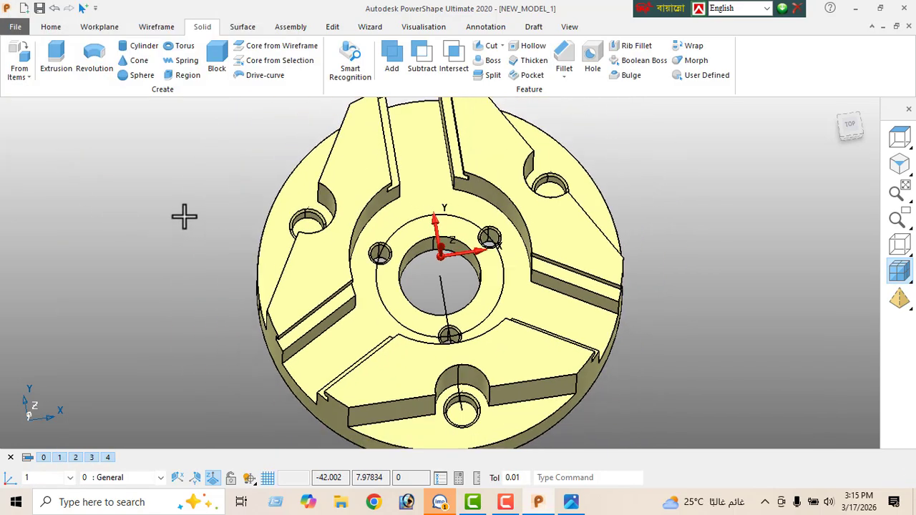
left_click(51, 29)
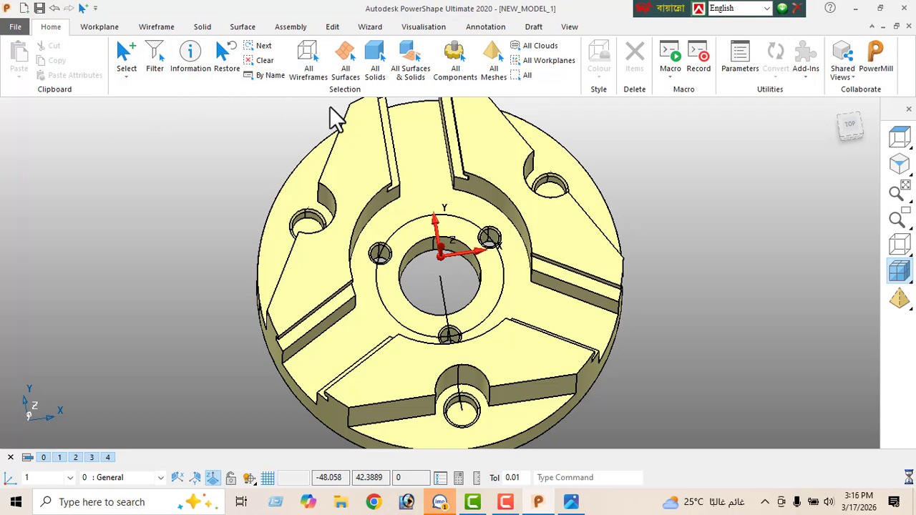
left_click(629, 63)
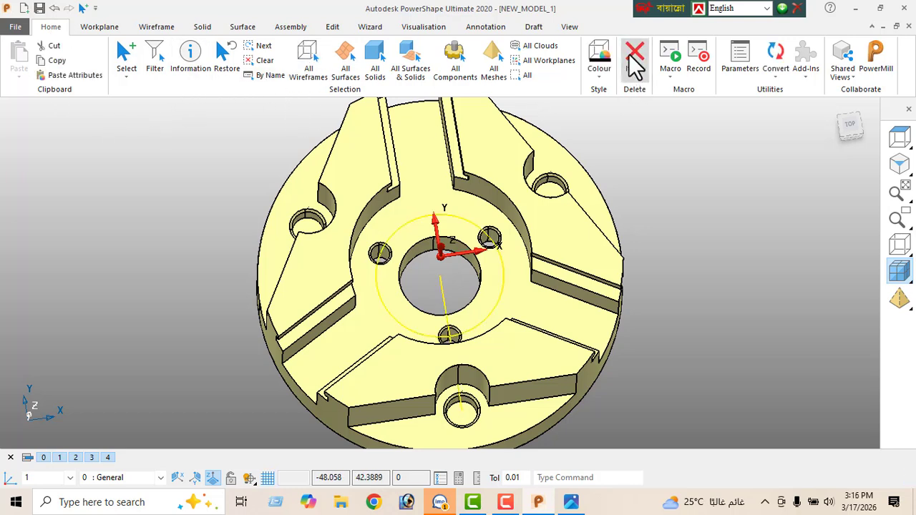
right_click(72, 184)
left_click(115, 165)
Display the finished model as plain shaded without edge lines and inspect it from above and at an angle
left_click(899, 142)
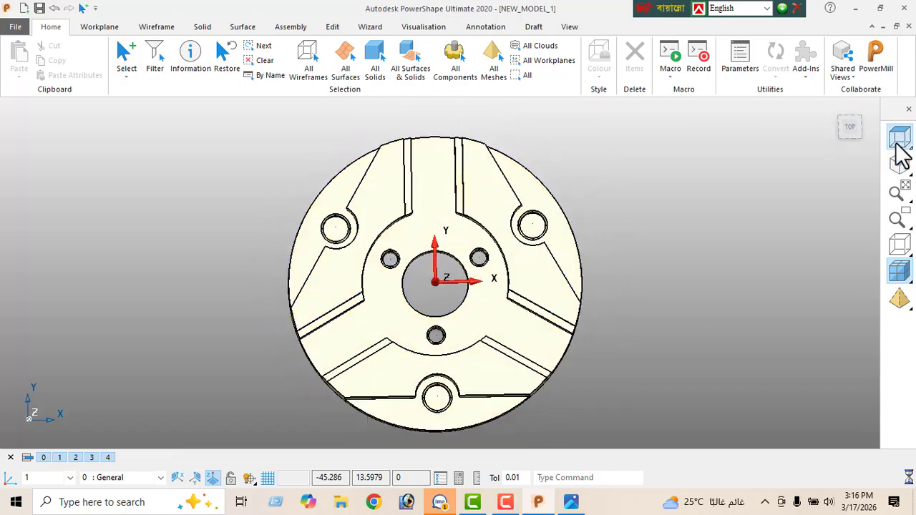
middle_click_drag(572, 325, 538, 231)
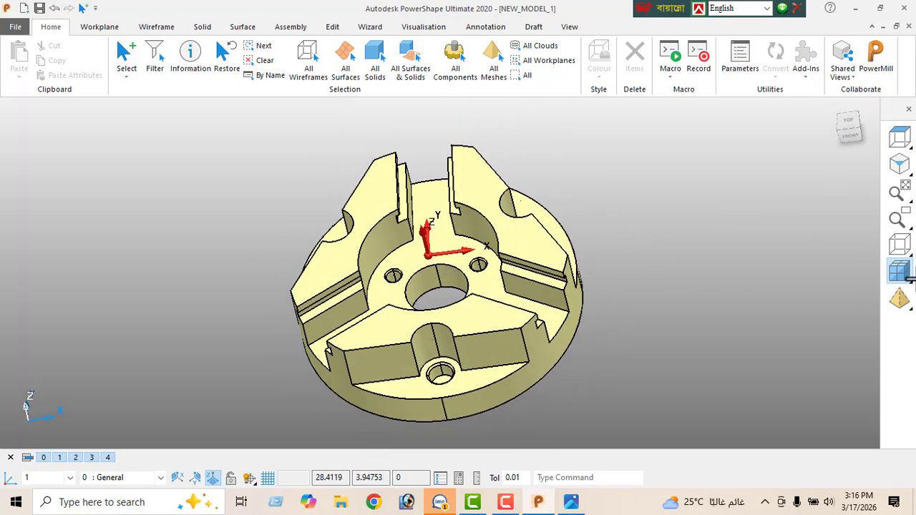
mouse_move(898, 272)
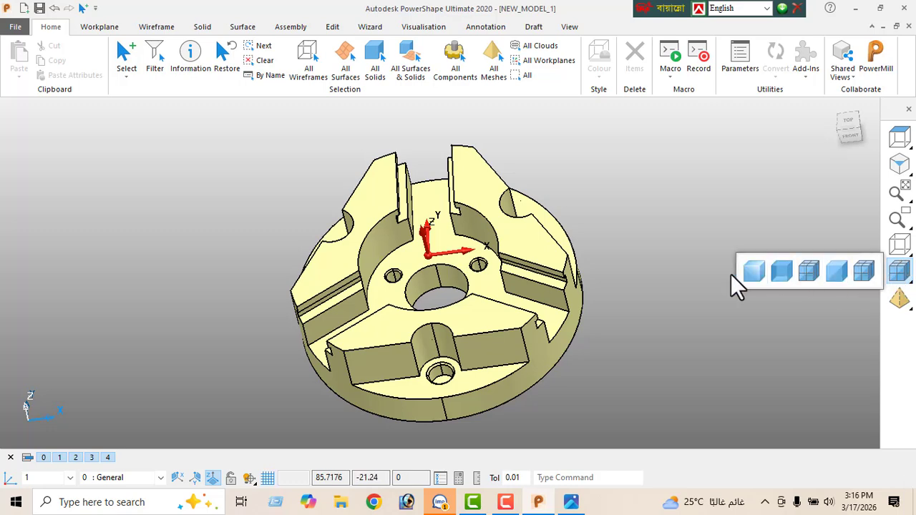
left_click(756, 271)
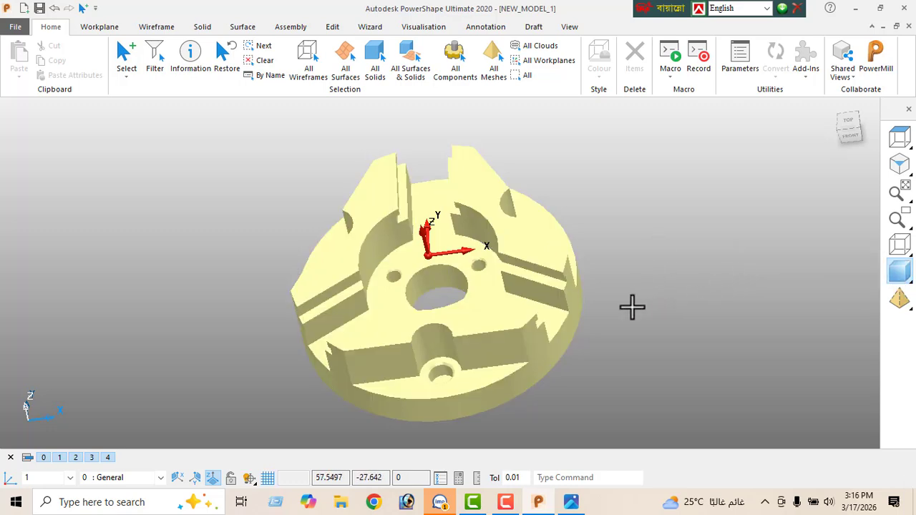
mouse_move(632, 307)
middle_mouse_down()
mouse_move(600, 263)
mouse_move(641, 262)
mouse_move(414, 351)
mouse_move(369, 253)
mouse_move(221, 258)
mouse_move(457, 341)
mouse_move(451, 368)
middle_mouse_up()
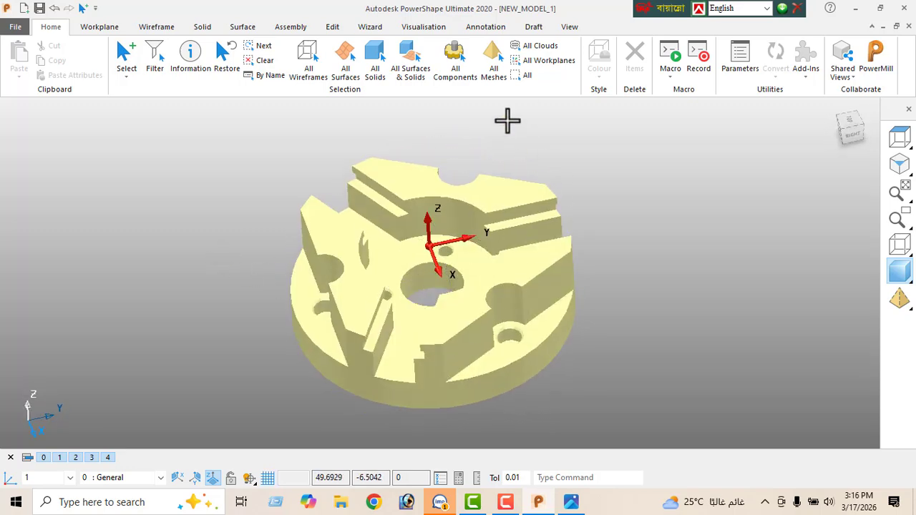
Colour the whole solid white and deselect it
left_click(515, 265)
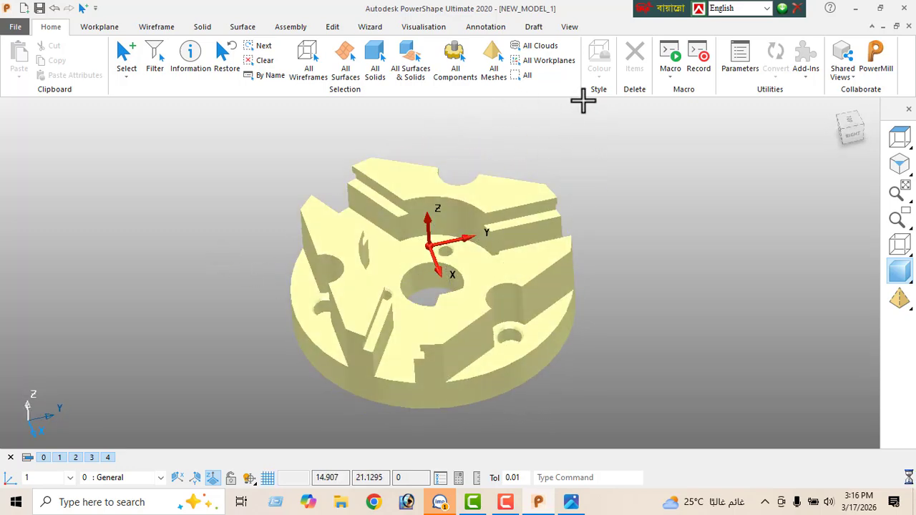
left_click(599, 77)
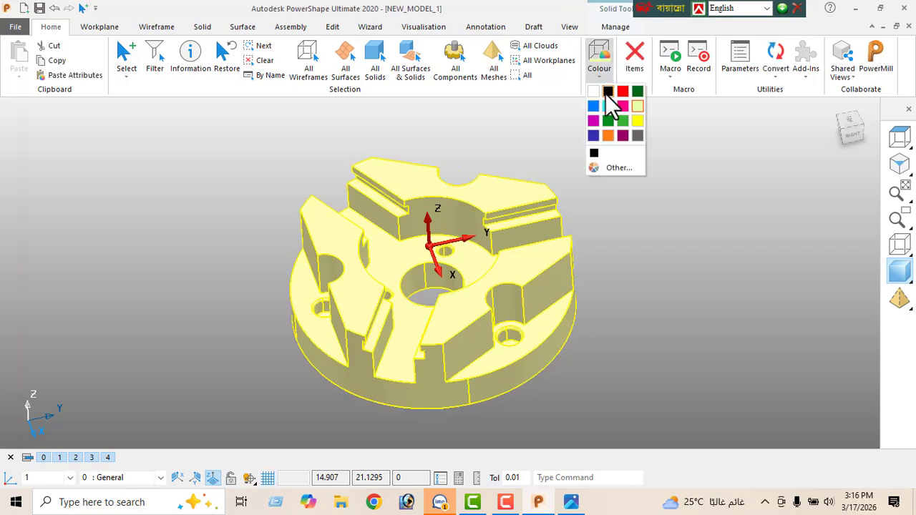
left_click(601, 103)
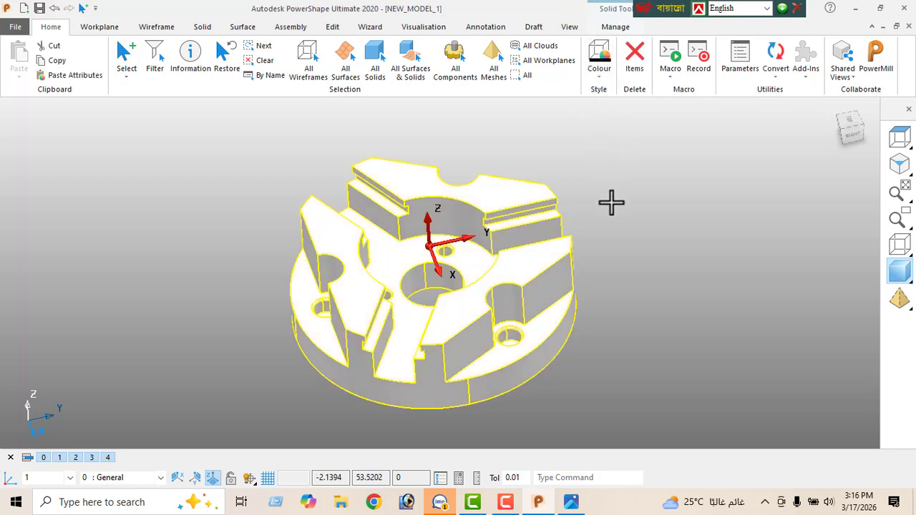
left_click(642, 179)
right_click(643, 180)
left_click(670, 162)
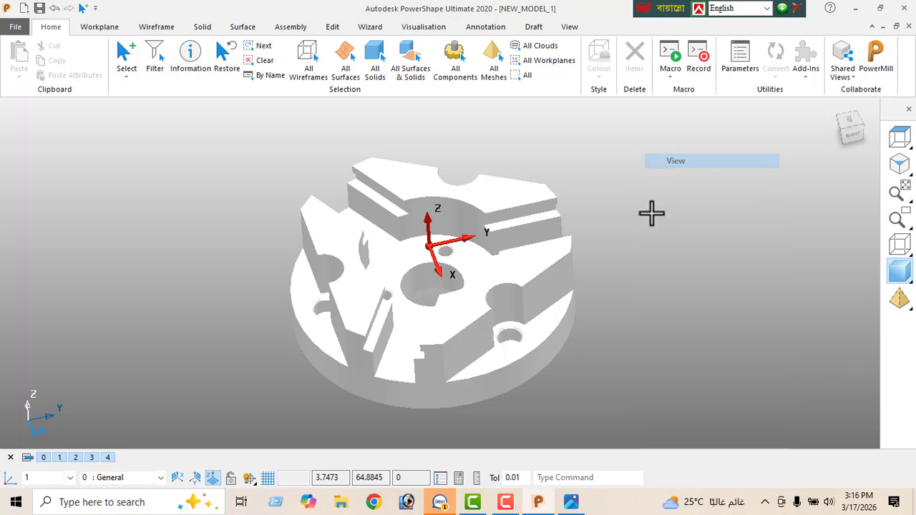
right_click_drag(651, 213, 538, 315)
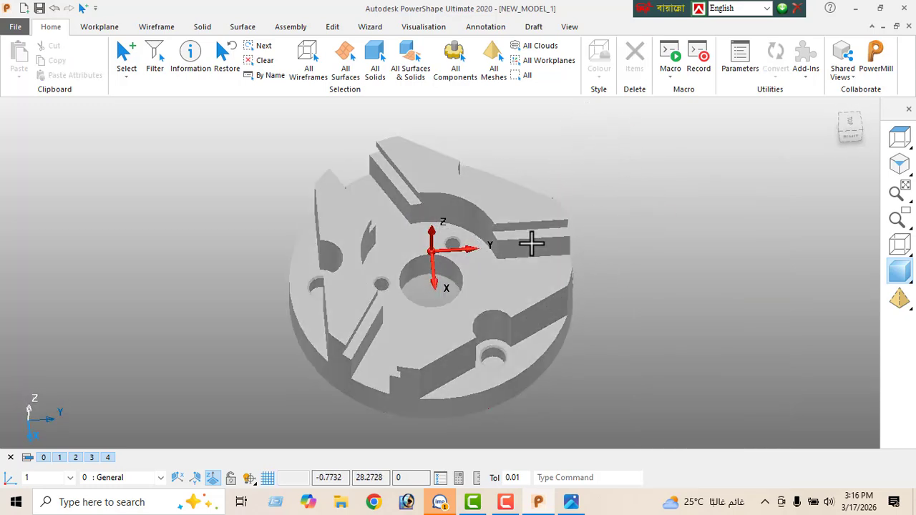
Select the whole solid, recolour it with the dark grey swatch, then deselect it and inspect it at an angle
left_click(528, 279)
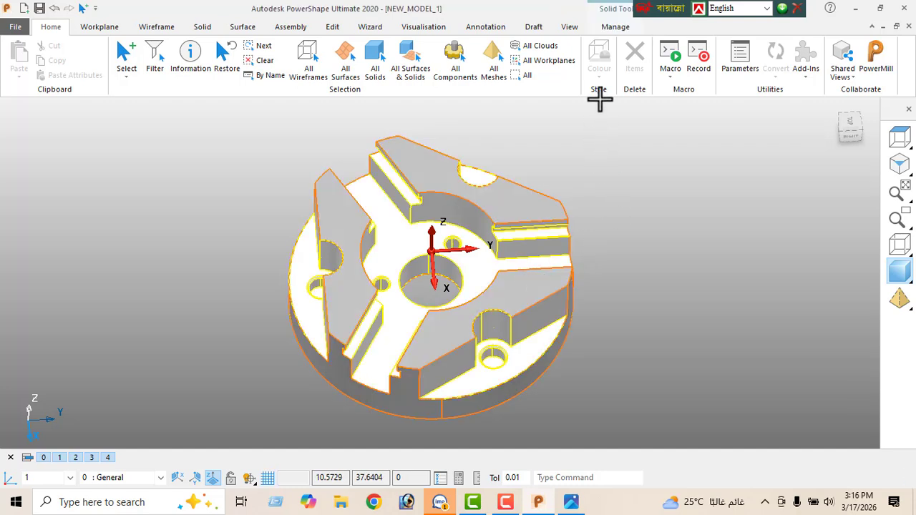
left_click(596, 76)
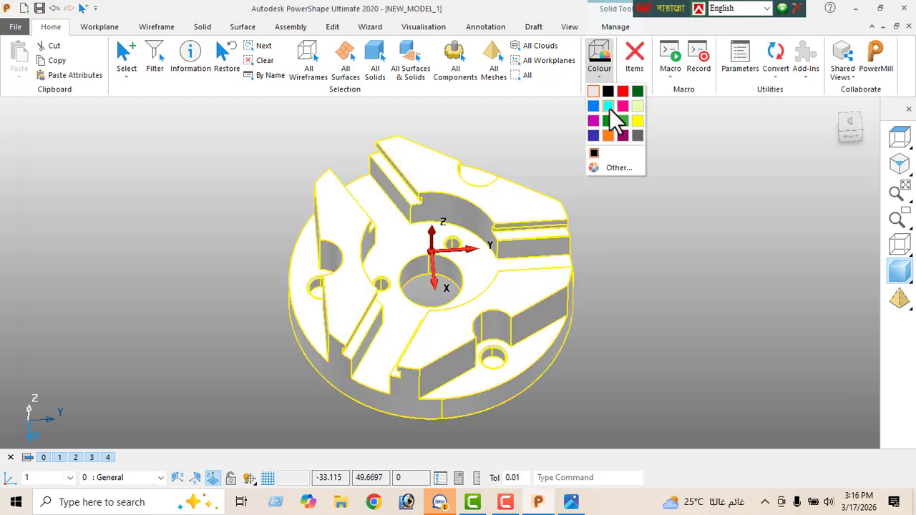
left_click(637, 135)
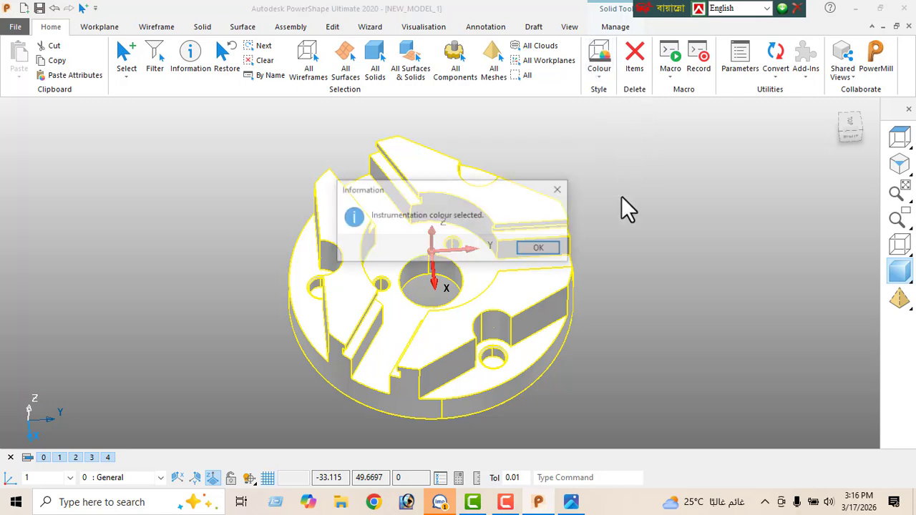
left_click(541, 252)
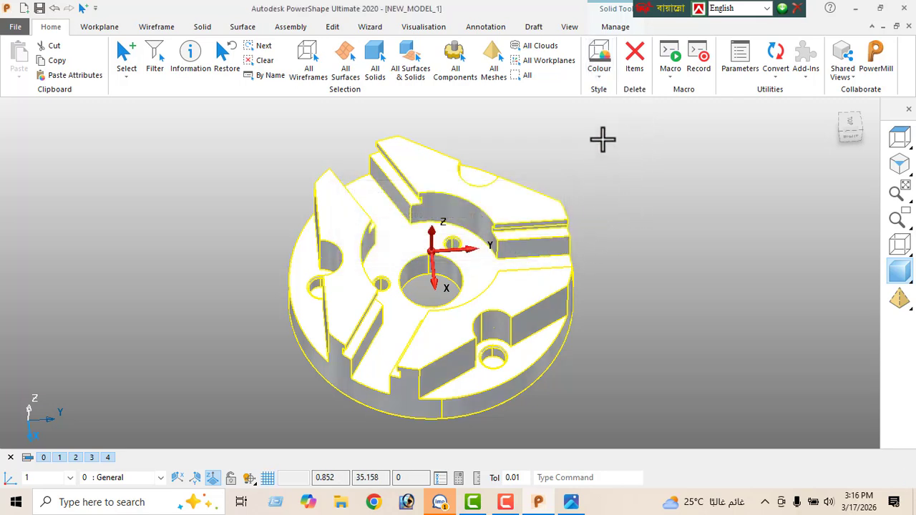
left_click(598, 77)
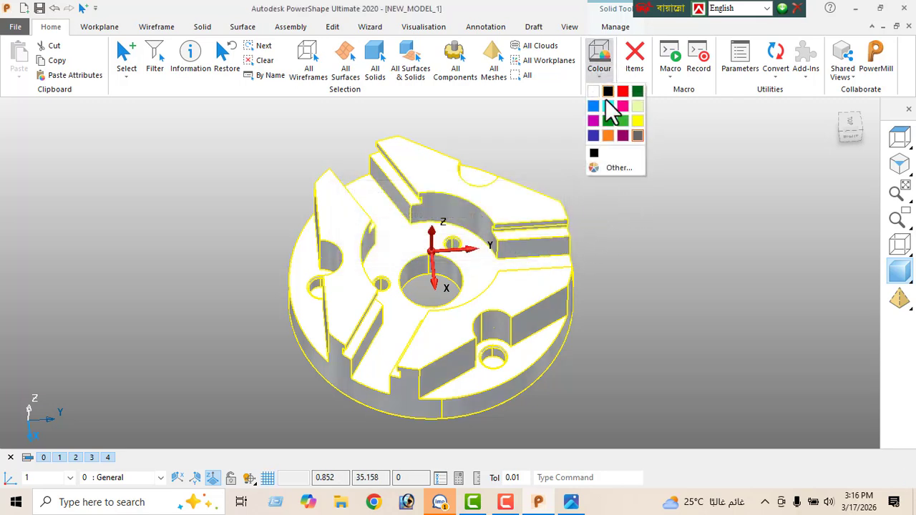
left_click(638, 139)
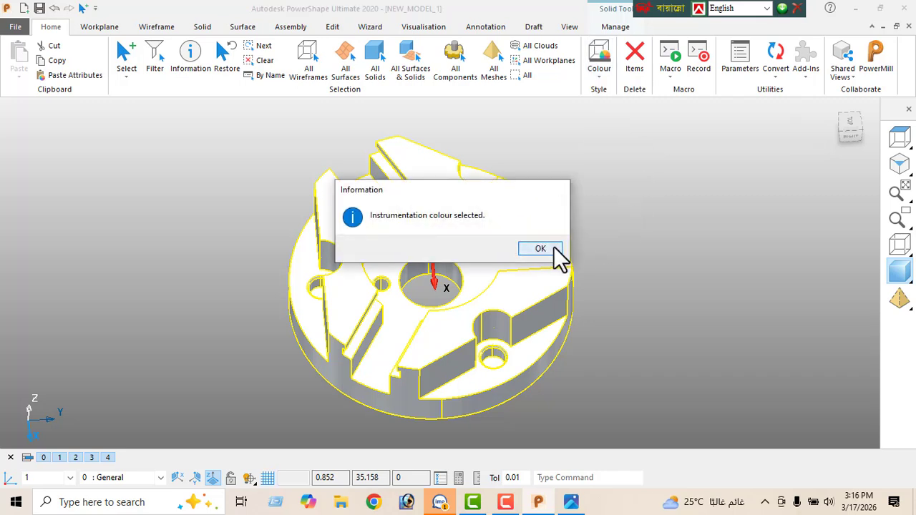
left_click(541, 250)
left_click(580, 152)
middle_click_drag(581, 153, 518, 321)
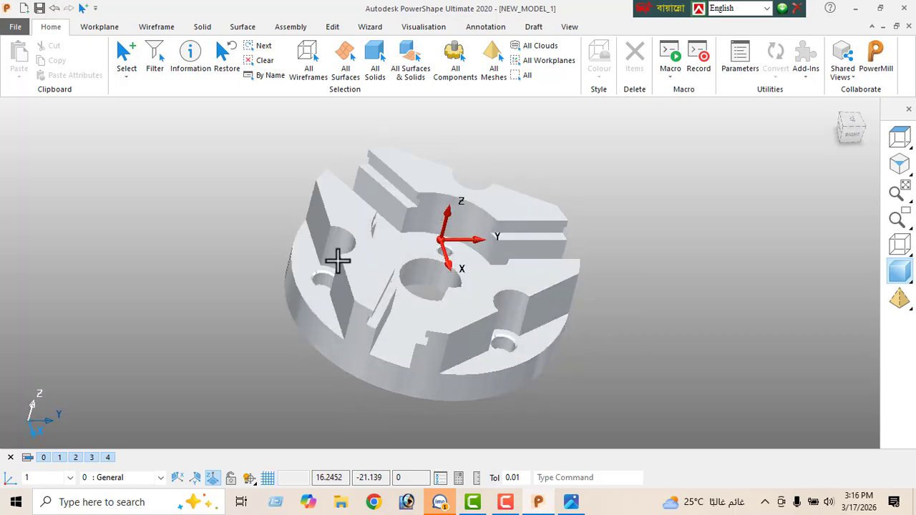
middle_click_drag(339, 260, 304, 269)
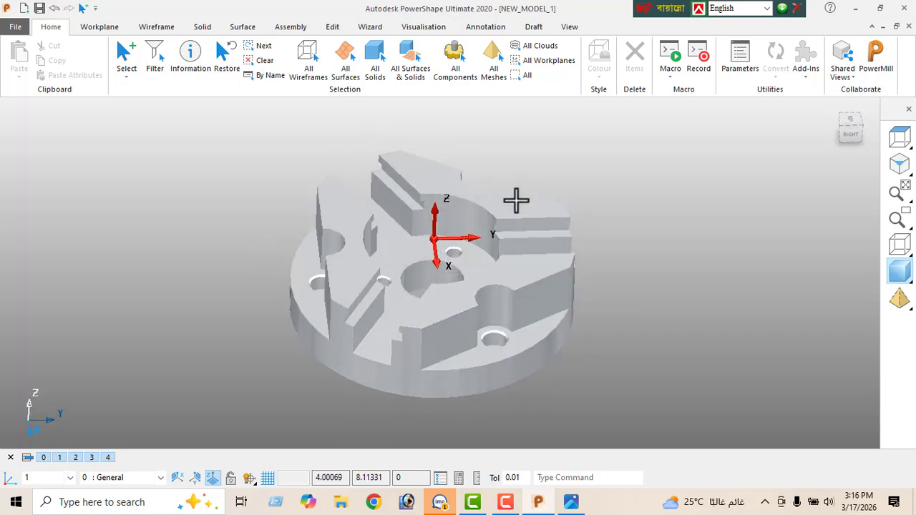
left_click(202, 27)
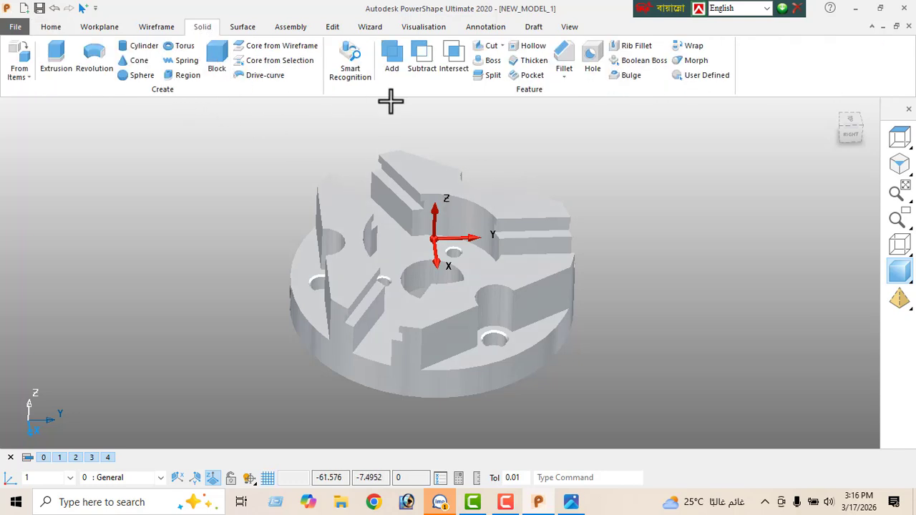
left_click(163, 29)
left_click(331, 29)
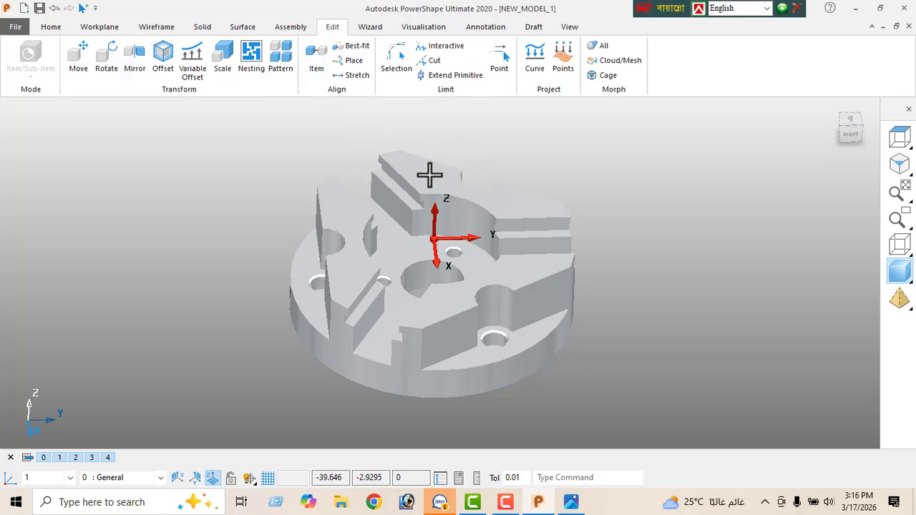
left_click(569, 28)
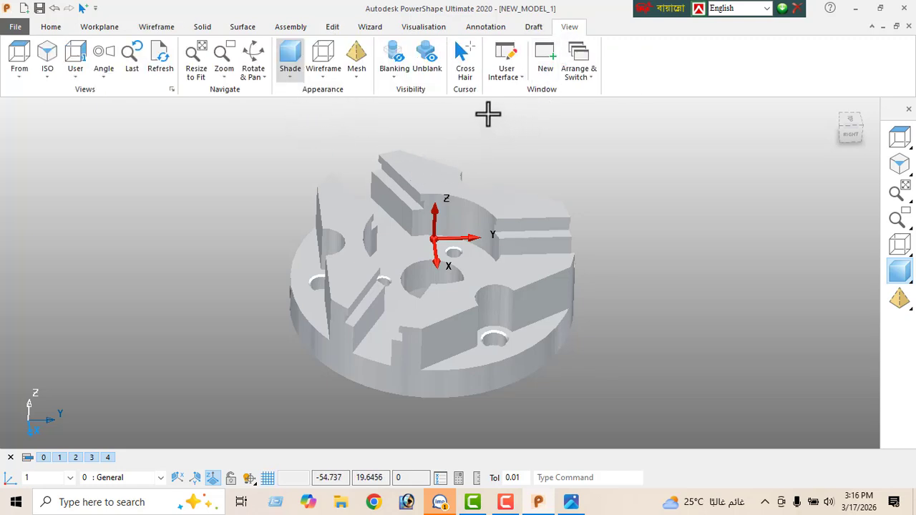
left_click(533, 27)
left_click(485, 29)
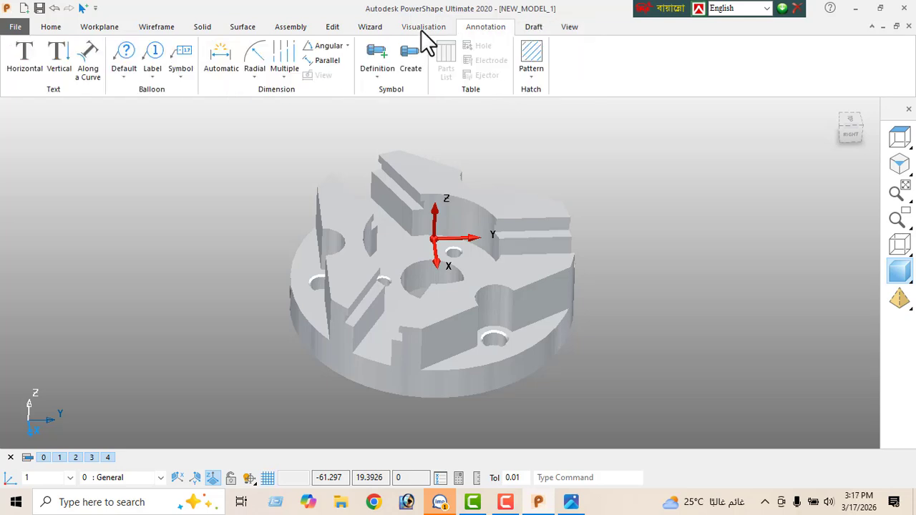
Try the light studios of the Standard group on the model, from StdLeft through StdPixel, ending on Sky
left_click(422, 29)
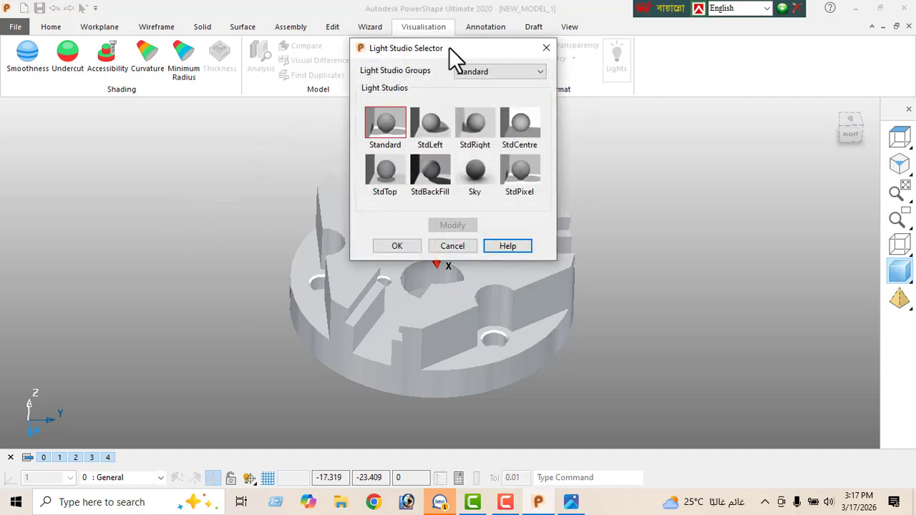
left_click_drag(449, 47, 711, 94)
left_click(692, 171)
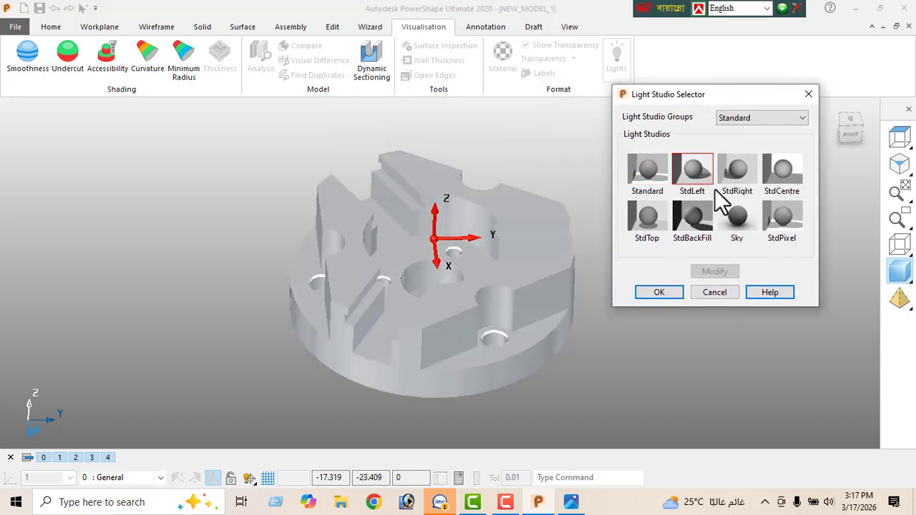
left_click(737, 175)
left_click(780, 179)
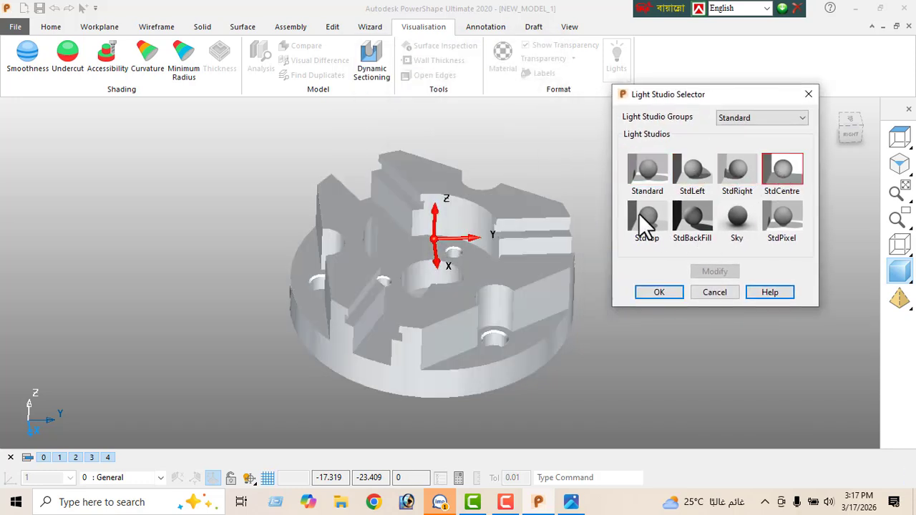
left_click(642, 219)
left_click(688, 218)
left_click(743, 225)
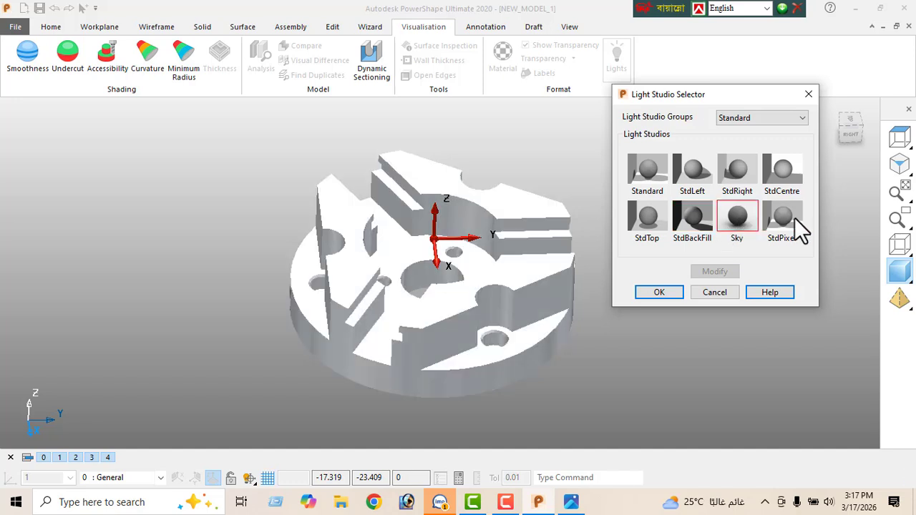
left_click(794, 218)
left_click(748, 222)
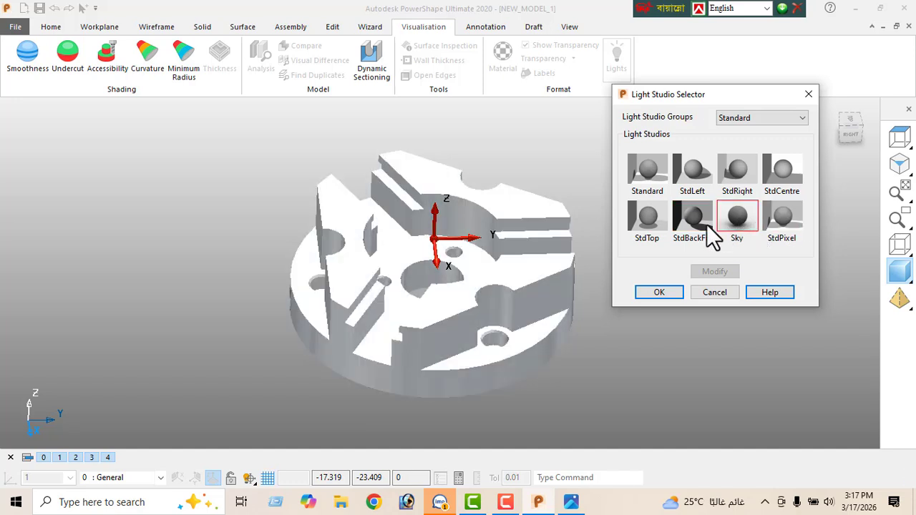
Try several light studios of the SingleSpot group on the model and apply LeftFill
left_click(754, 119)
left_click(740, 136)
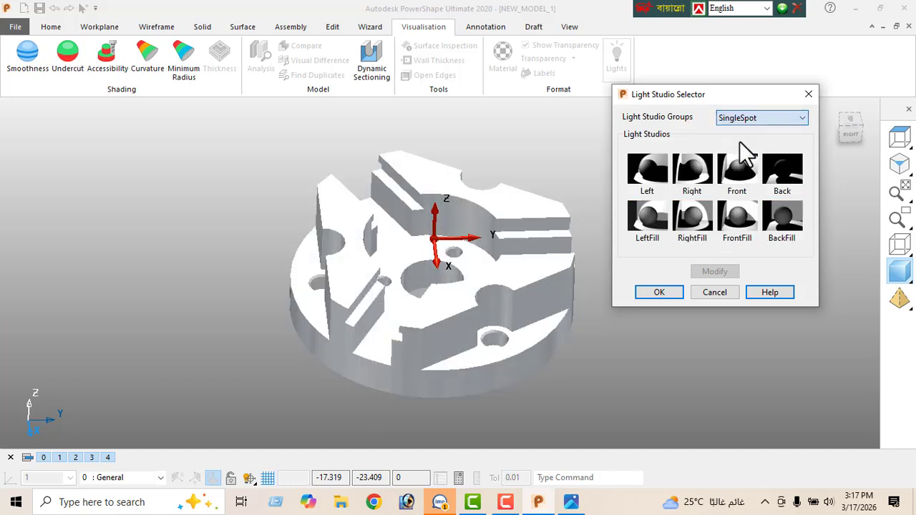
left_click(691, 173)
left_click(646, 167)
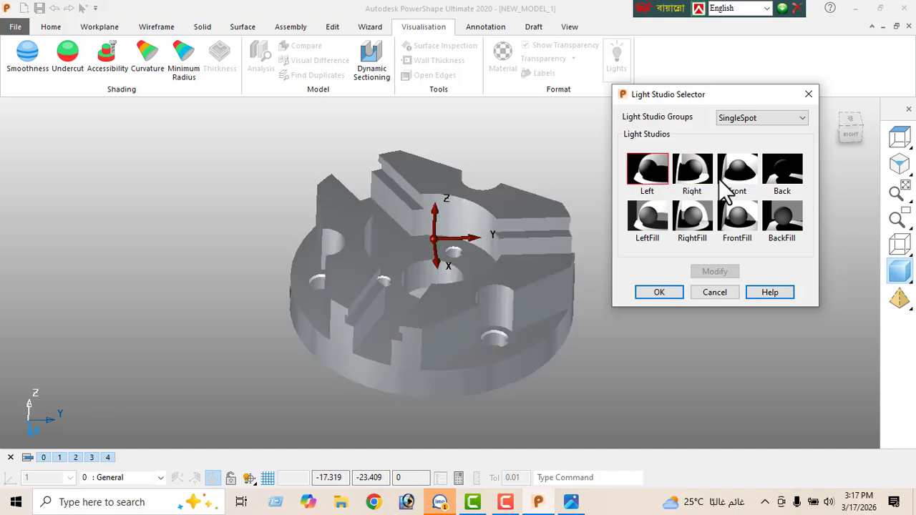
left_click(744, 175)
left_click(648, 218)
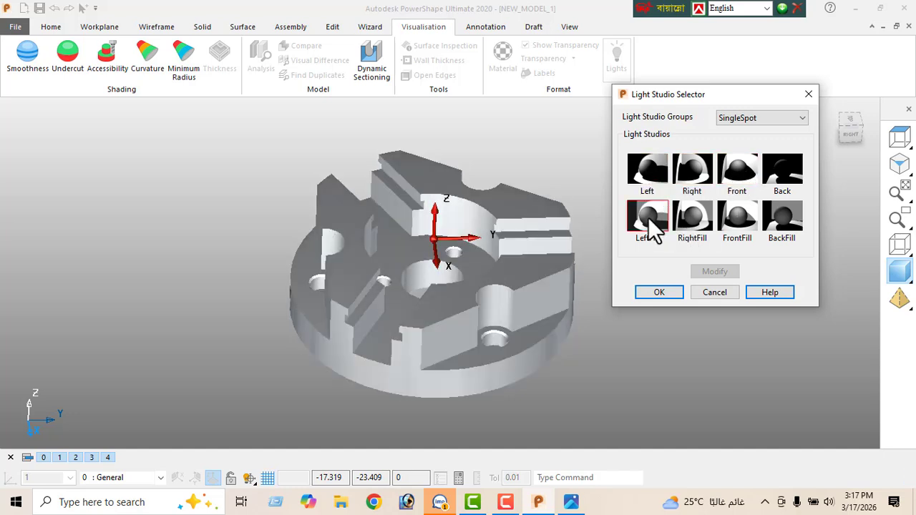
left_click(704, 221)
left_click(755, 218)
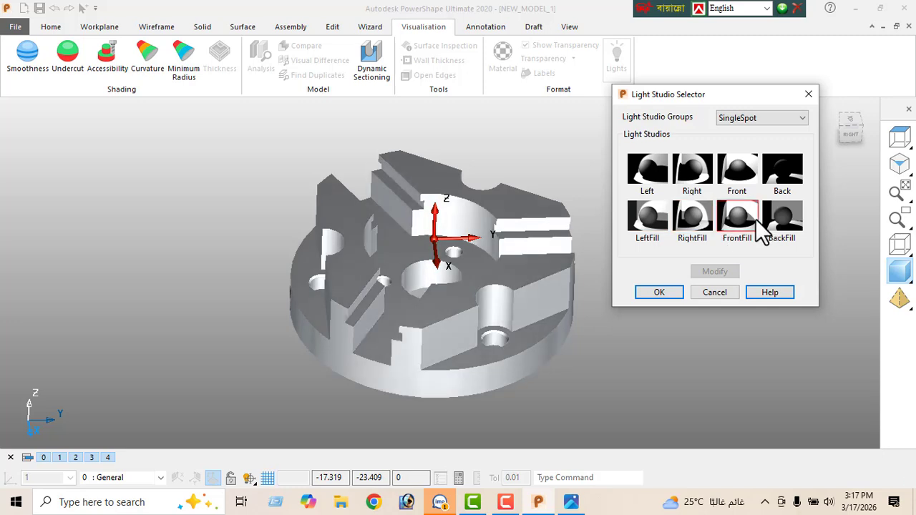
left_click(640, 214)
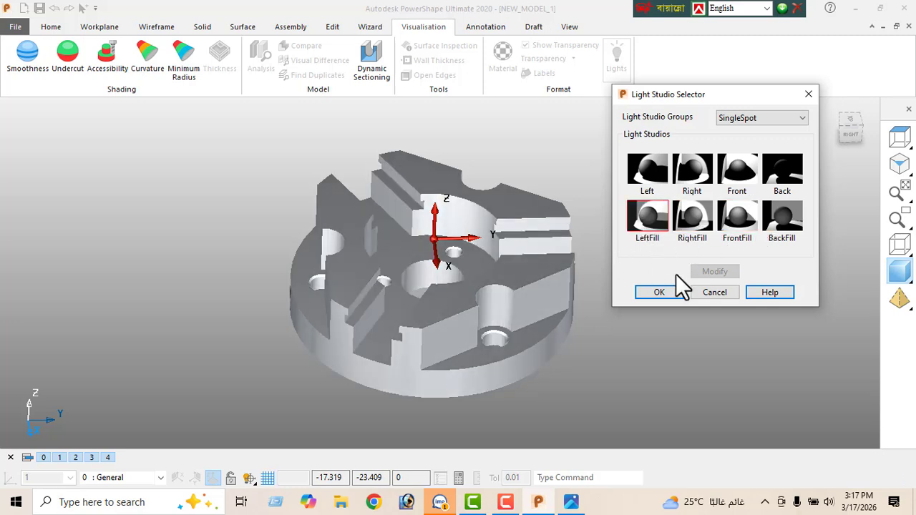
left_click(658, 291)
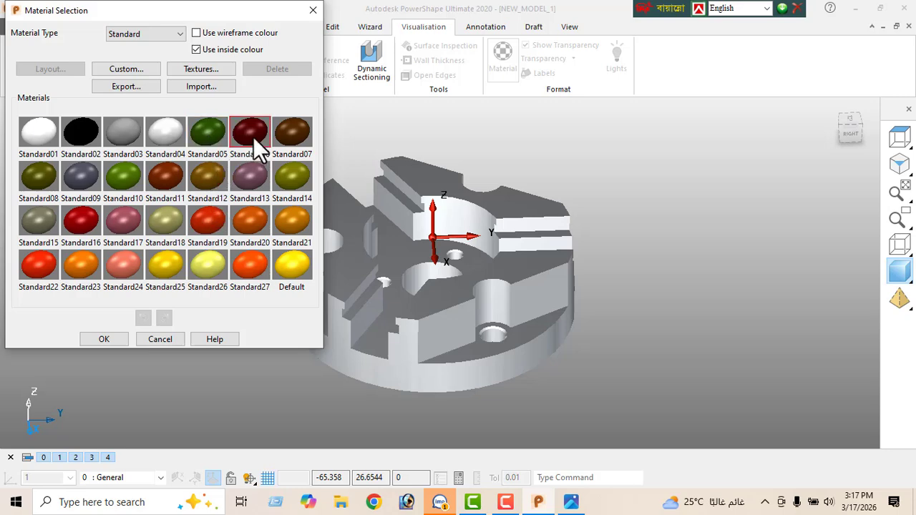
Try the Standard06 and Standard10 materials on the solid, then apply Standard18 and view it from another angle
left_click_drag(258, 151, 370, 253)
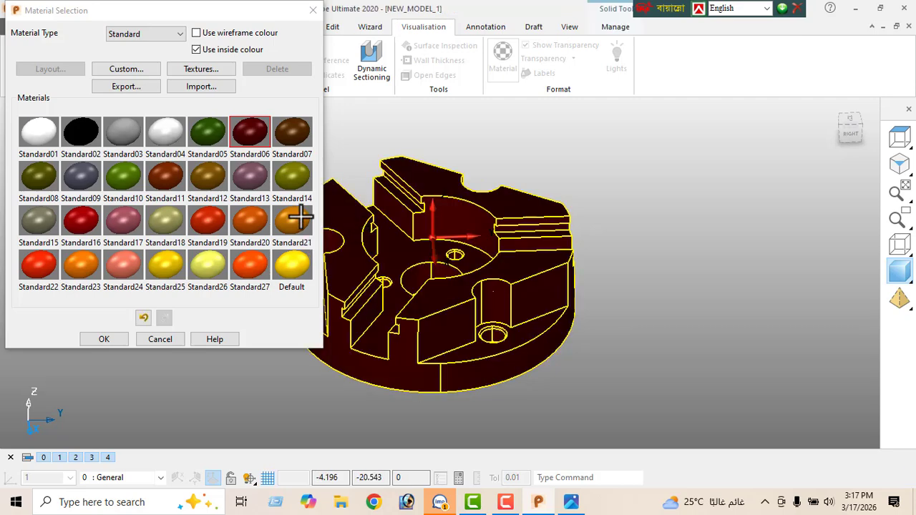
left_click(295, 138)
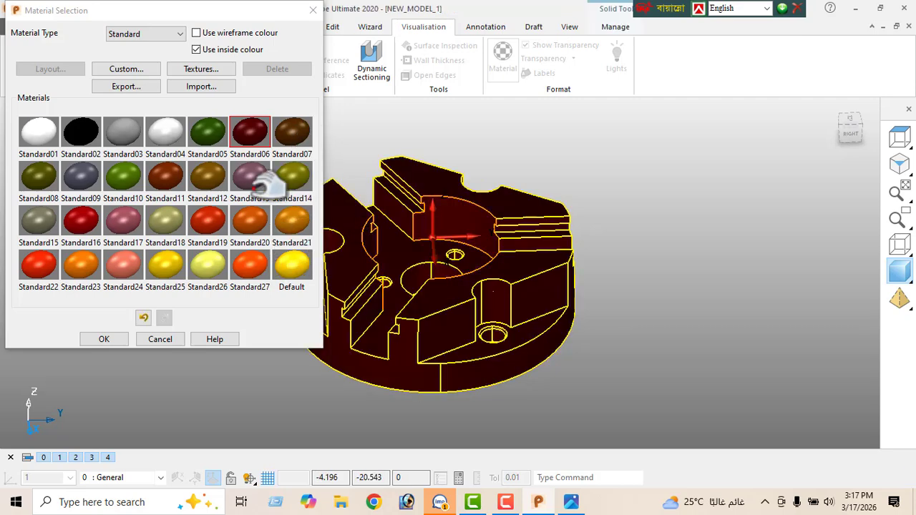
left_click(126, 180)
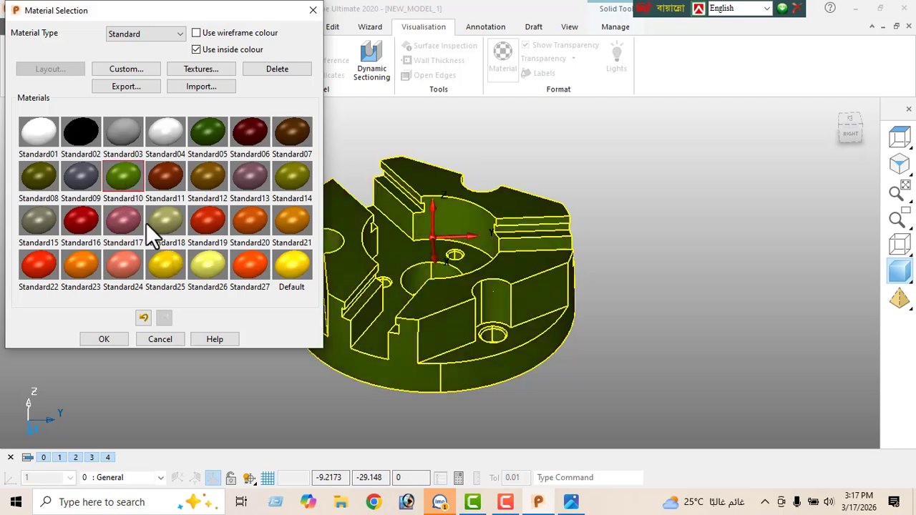
left_click(167, 223)
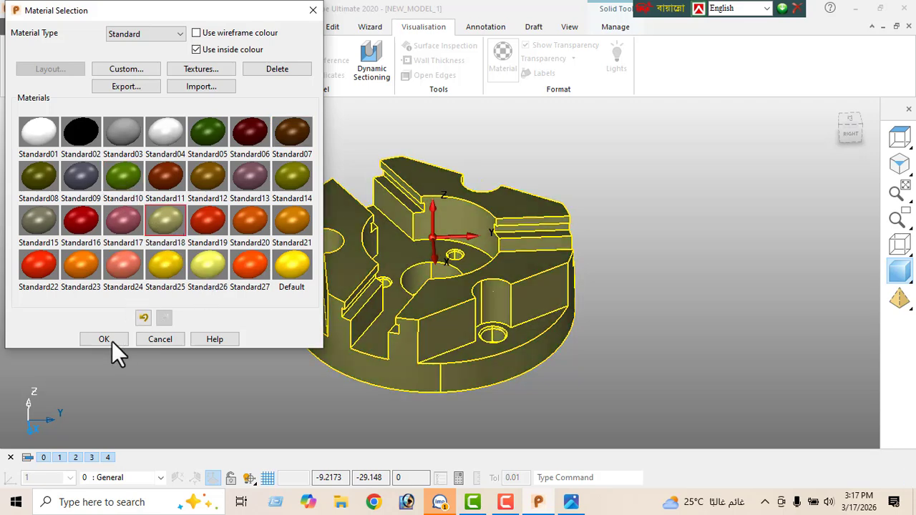
left_click(112, 340)
right_click(157, 241)
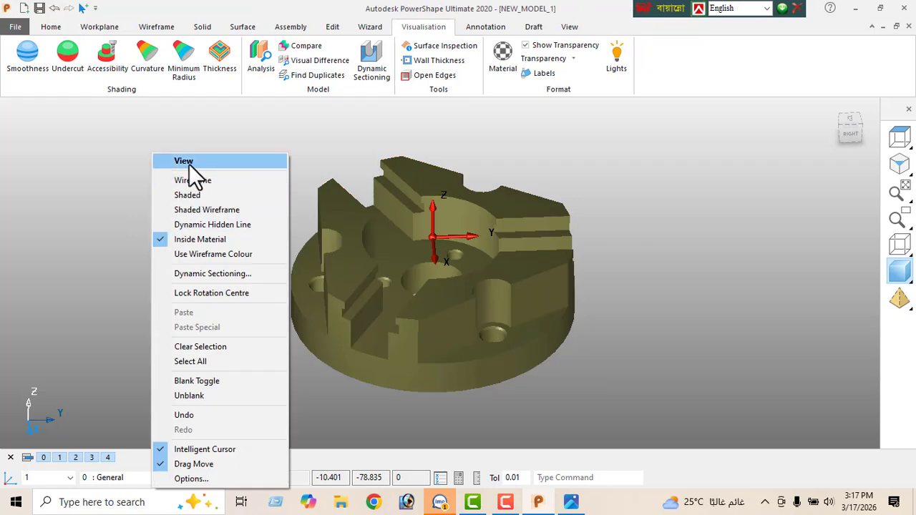
middle_click_drag(407, 267, 555, 275)
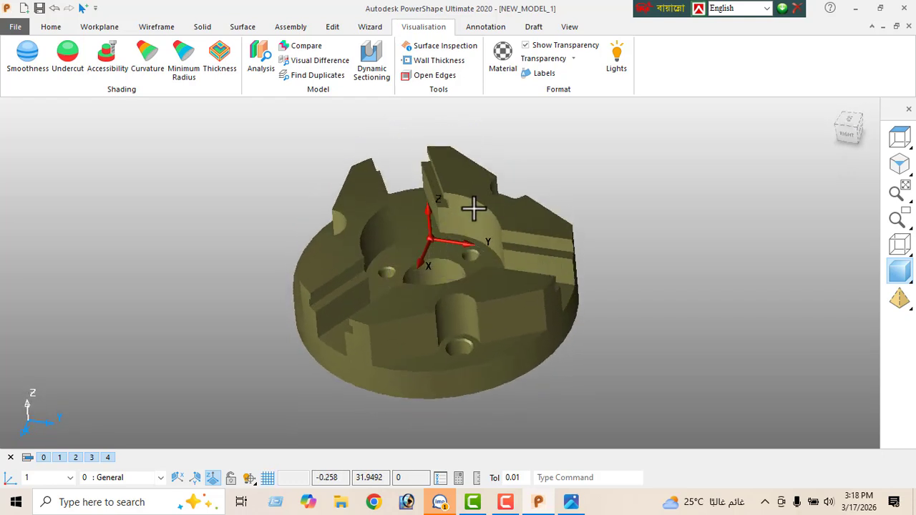
Light the model with the Standard studio of the Standard light studio group
left_click(619, 68)
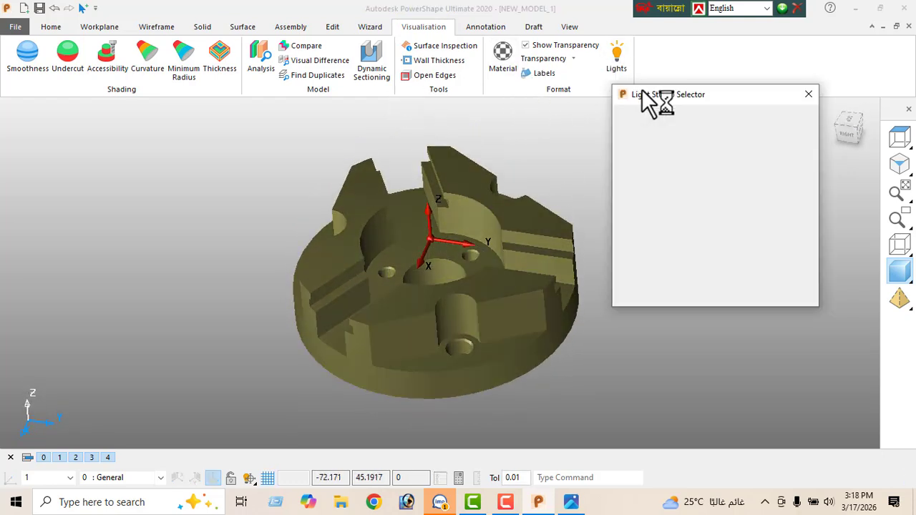
left_click(740, 120)
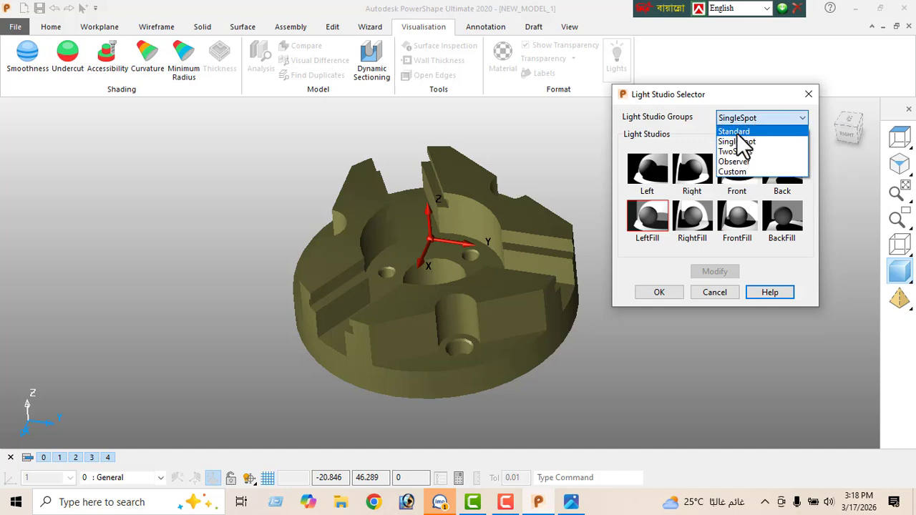
left_click(736, 132)
left_click(658, 179)
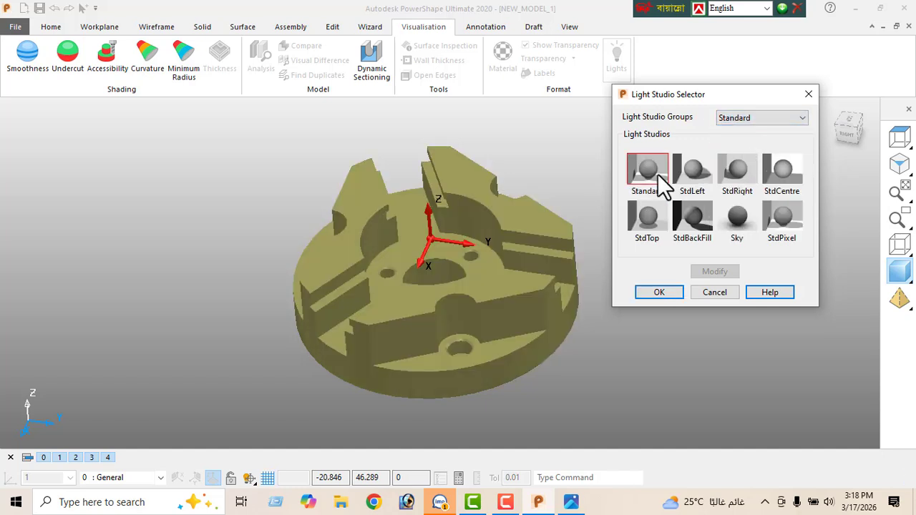
left_click(658, 289)
right_click(211, 161)
left_click(248, 167)
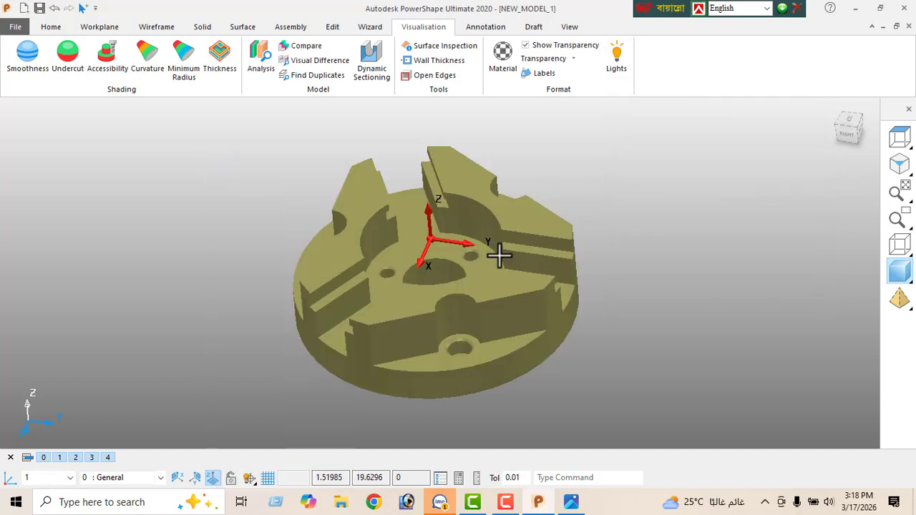
Display the model as shaded with its edge lines drawn
middle_click_drag(499, 255, 528, 235)
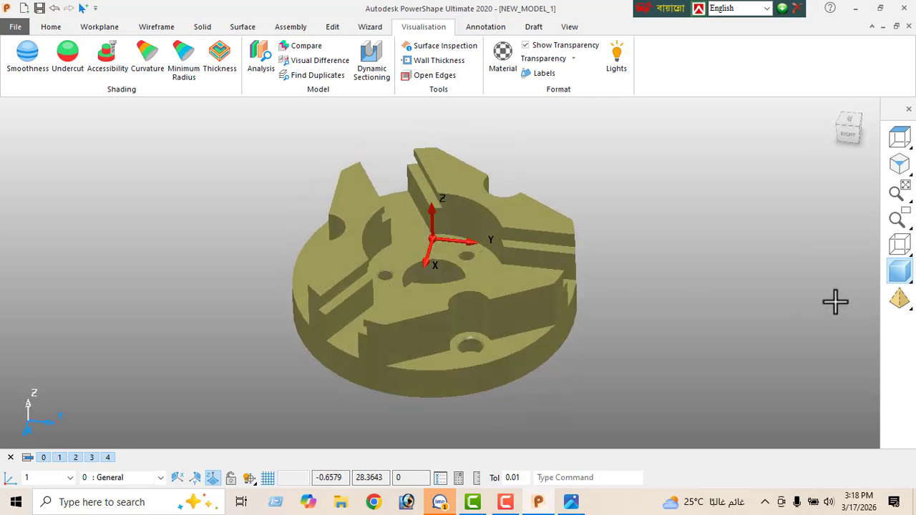
mouse_move(898, 278)
left_click(863, 270)
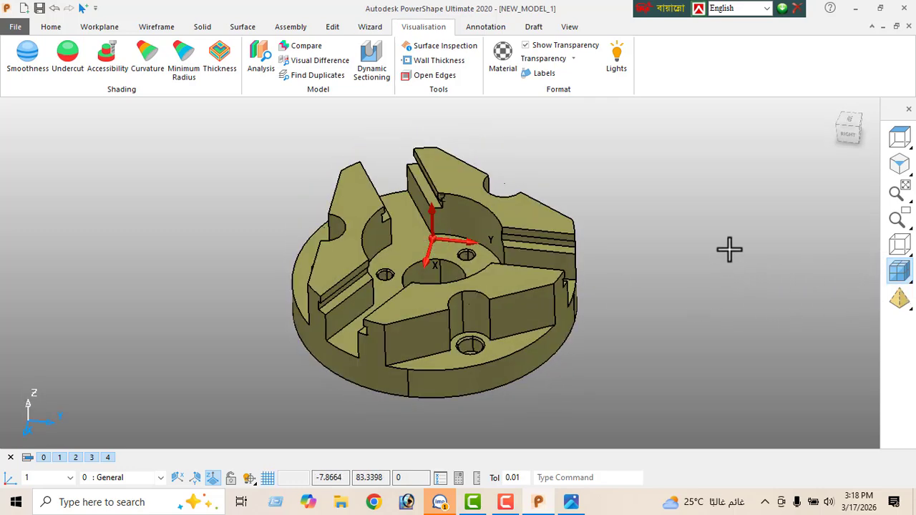
Check the reference drawing in the image viewer, return to PowerShape and chamfer the upper edge of the central bore with a distance of 1
mouse_move(729, 249)
middle_mouse_down()
mouse_move(669, 341)
mouse_move(638, 208)
mouse_move(653, 271)
mouse_move(423, 259)
mouse_move(468, 327)
mouse_move(594, 374)
mouse_move(404, 143)
mouse_move(370, 78)
mouse_move(531, 204)
mouse_move(364, 323)
mouse_move(424, 337)
mouse_move(421, 277)
middle_mouse_up()
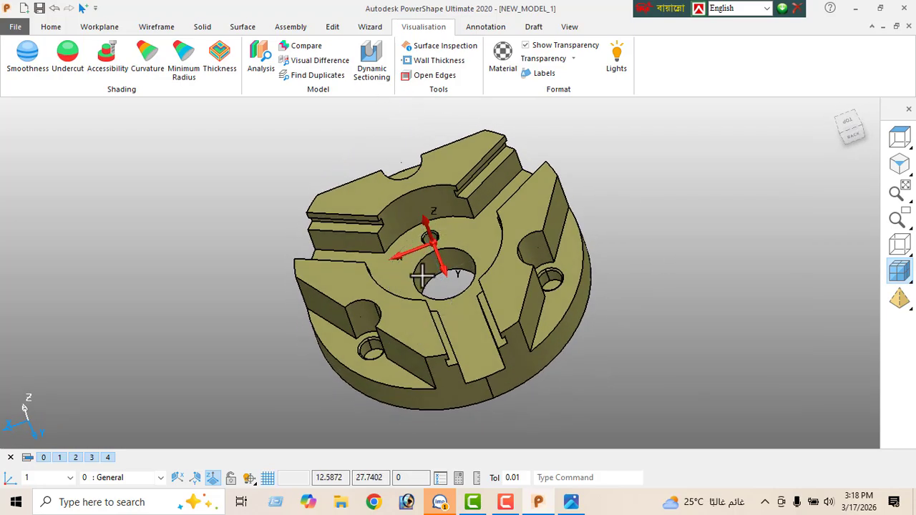
left_click(571, 501)
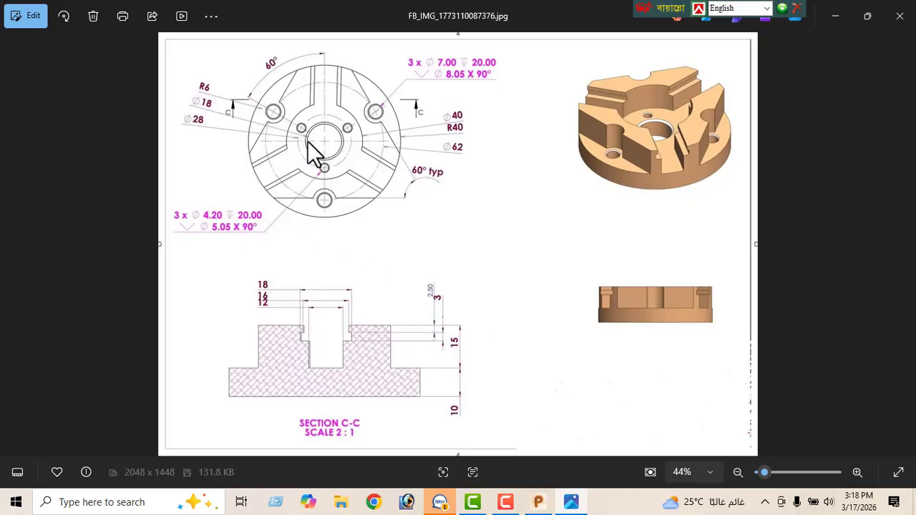
left_click(834, 26)
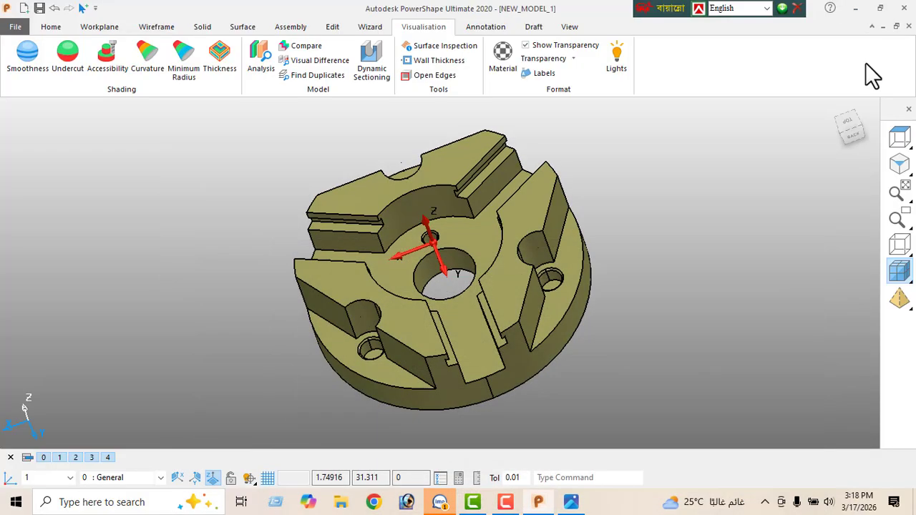
scroll(439, 231, "up", 1)
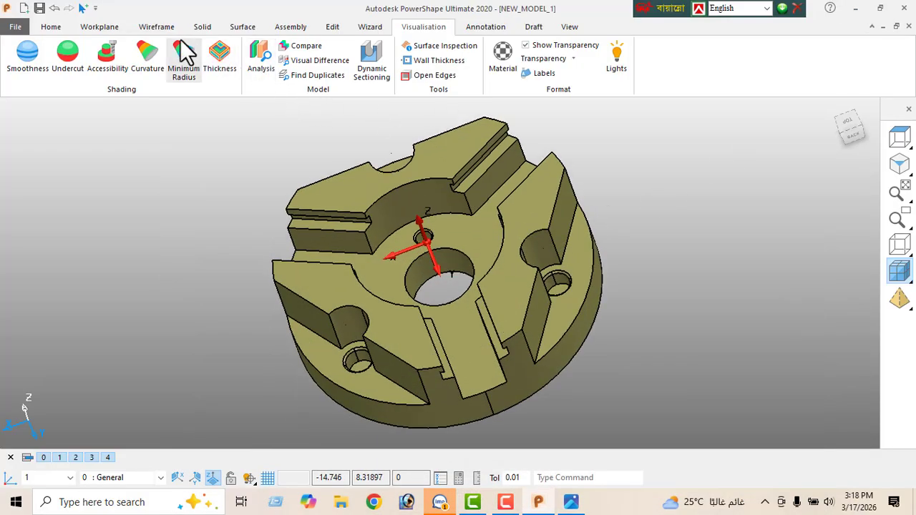
left_click(202, 27)
left_click(562, 77)
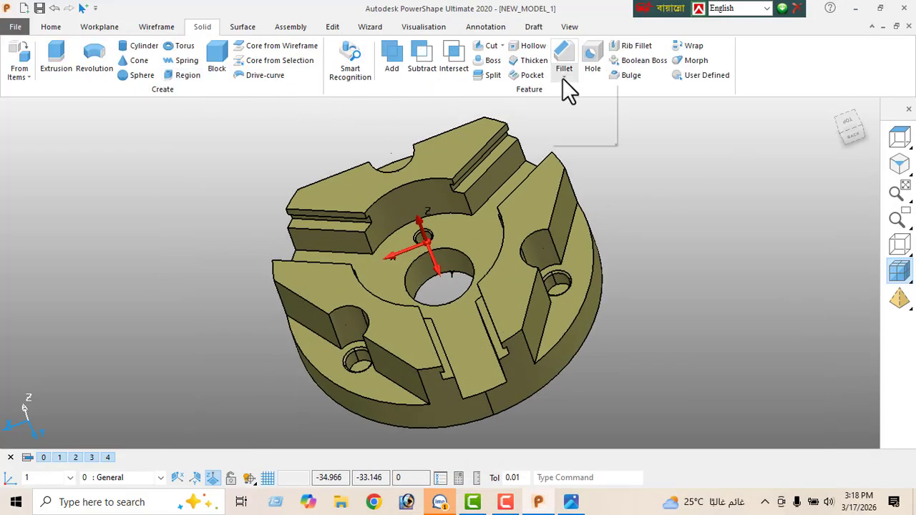
left_click(581, 131)
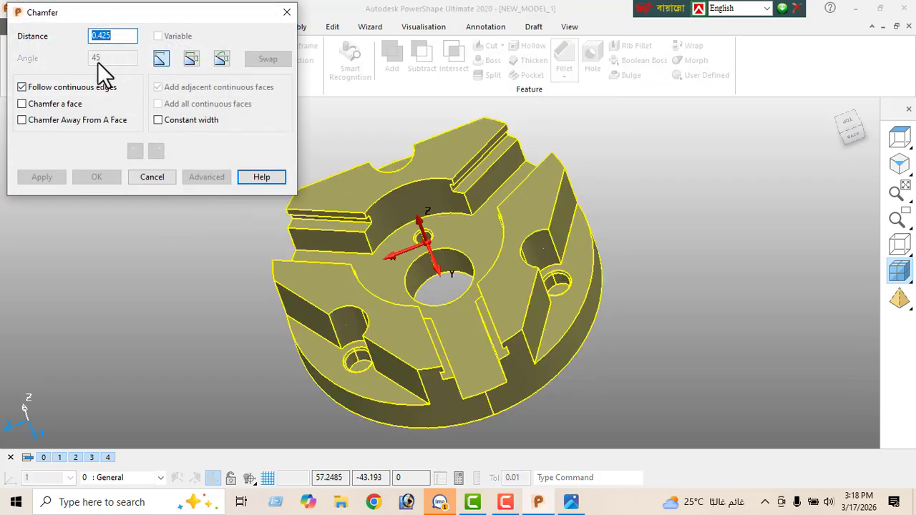
type("1")
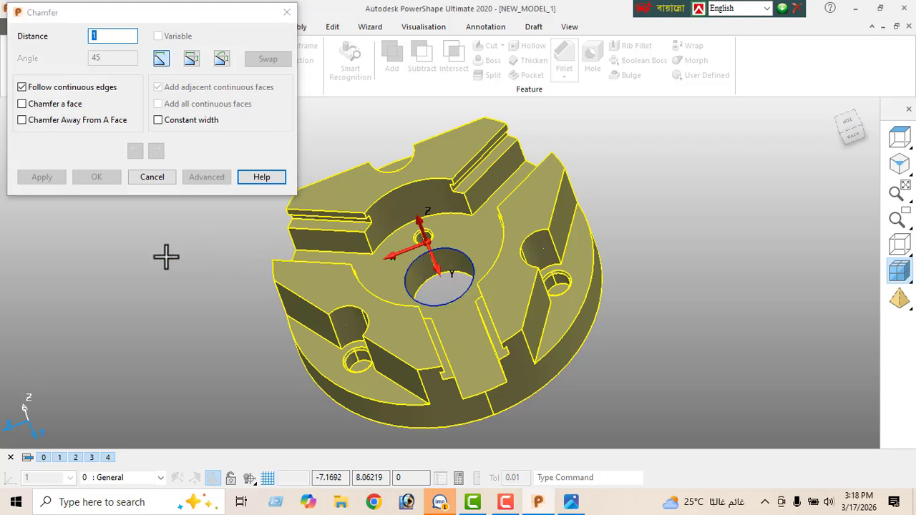
left_click(42, 177)
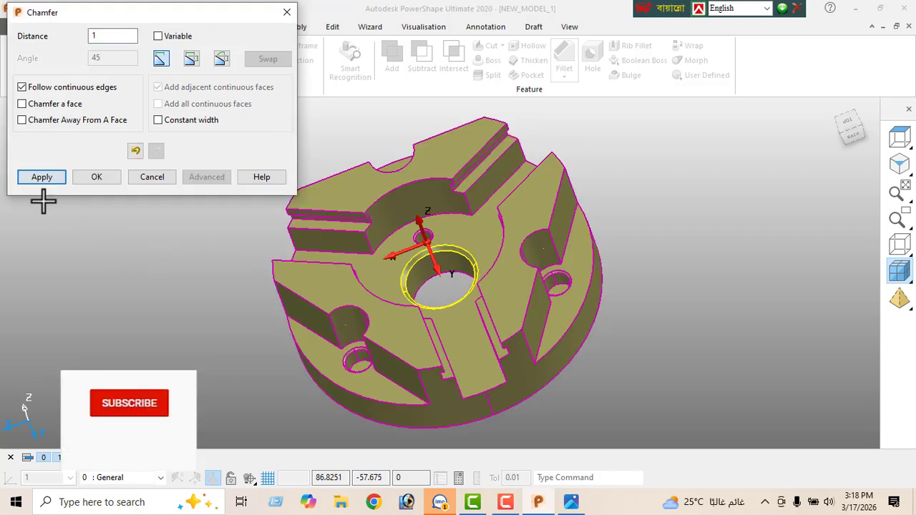
left_click(96, 177)
Delete the workplane at the centre of the fixture and fit the whole model in the view
right_click(141, 190)
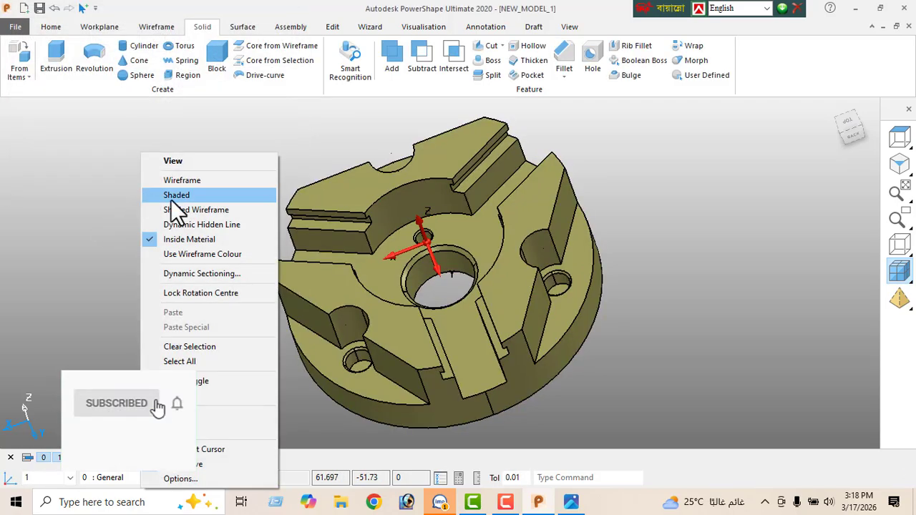
left_click(181, 163)
middle_click_drag(465, 275, 540, 227)
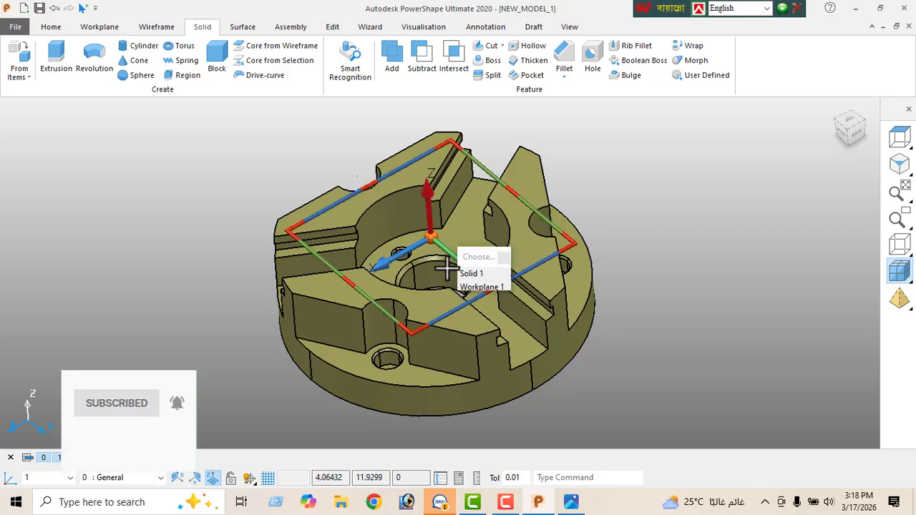
key("Delete")
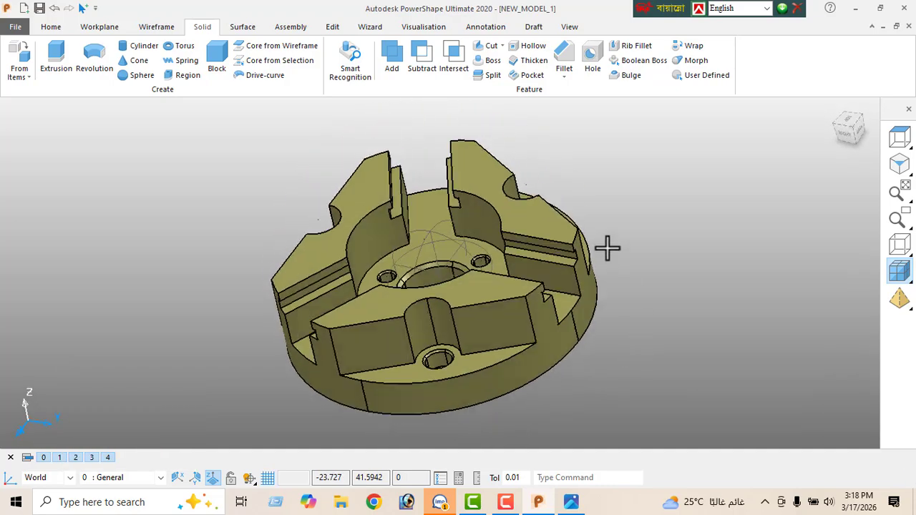
left_click(899, 191)
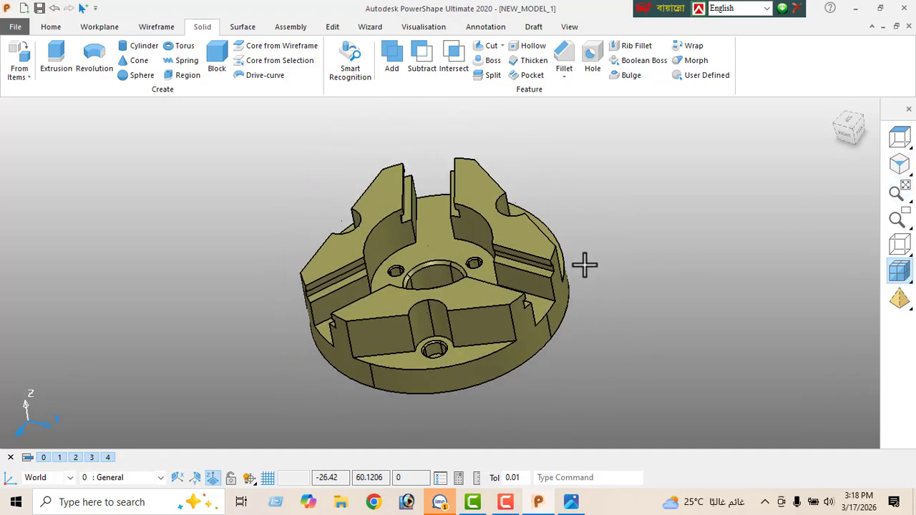